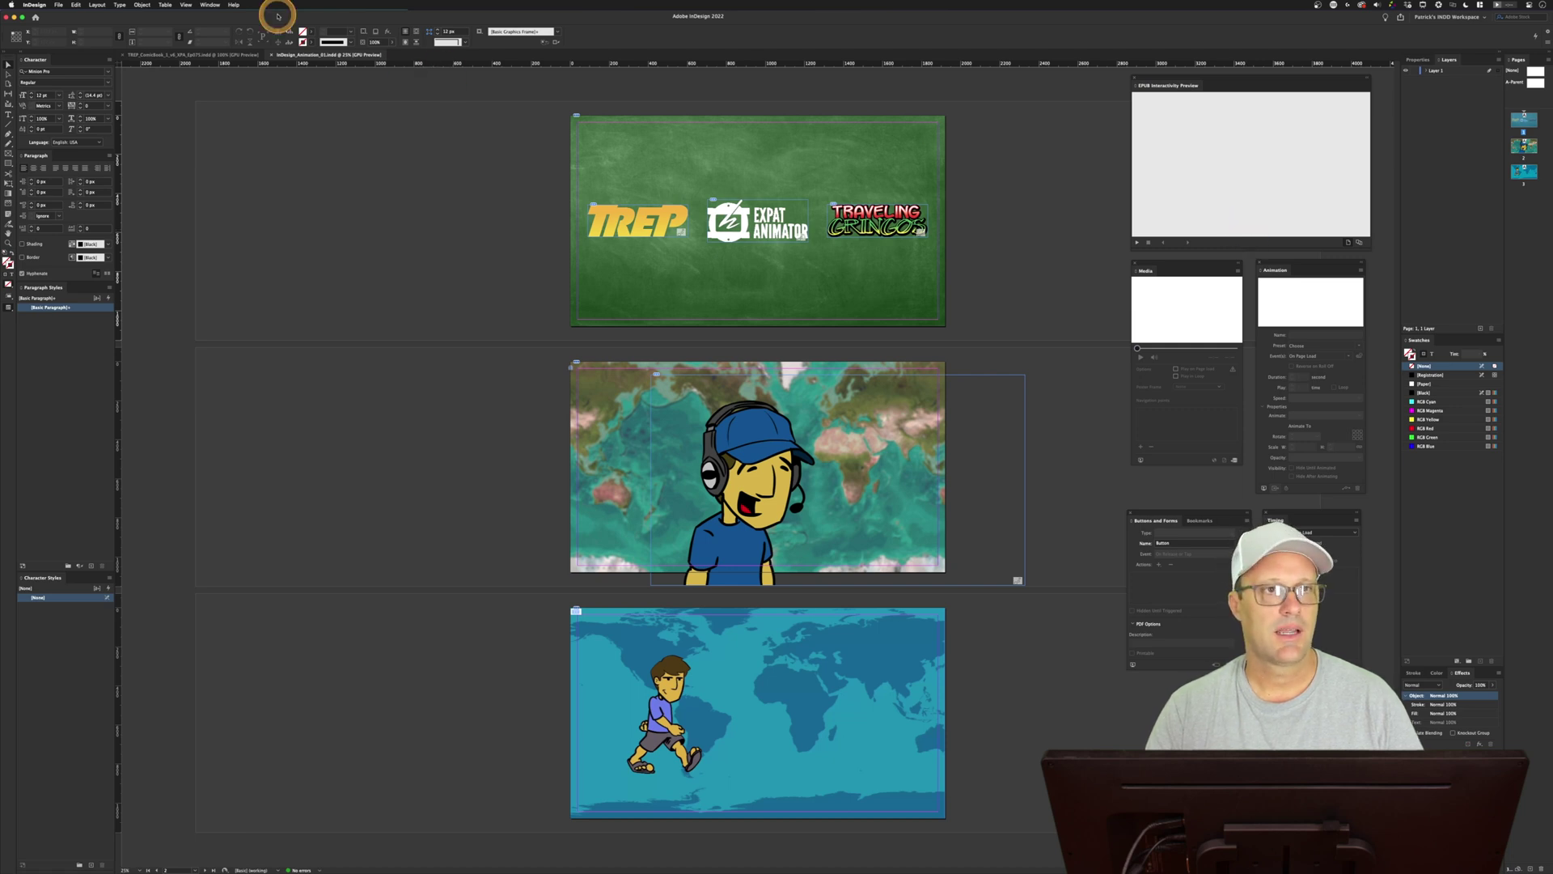
Show the Timing panel from the Window menu
left_click(208, 4)
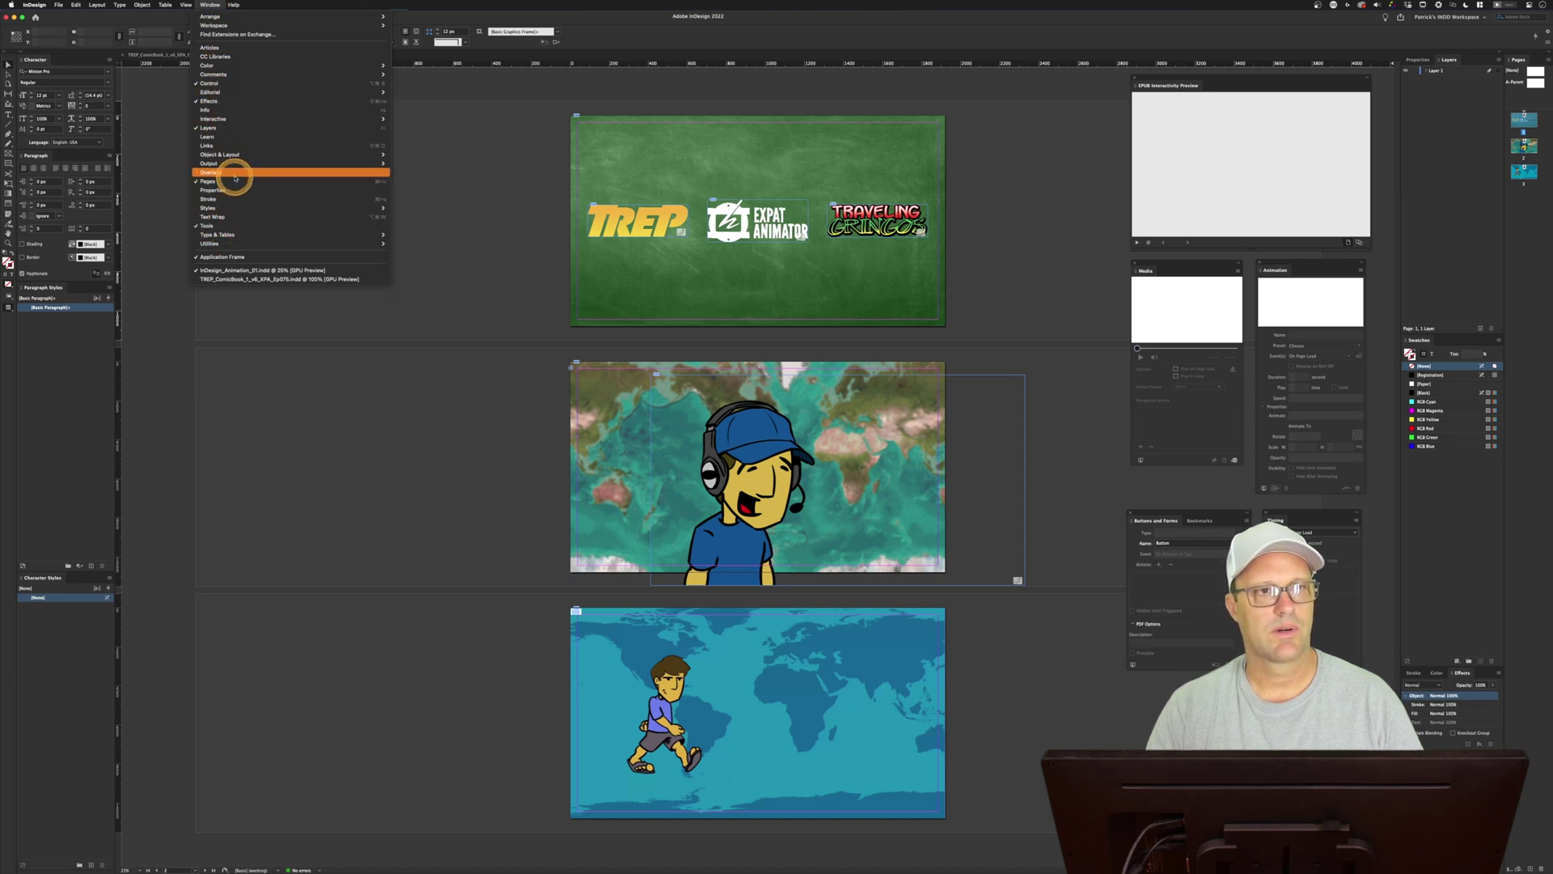
mouse_move(213, 122)
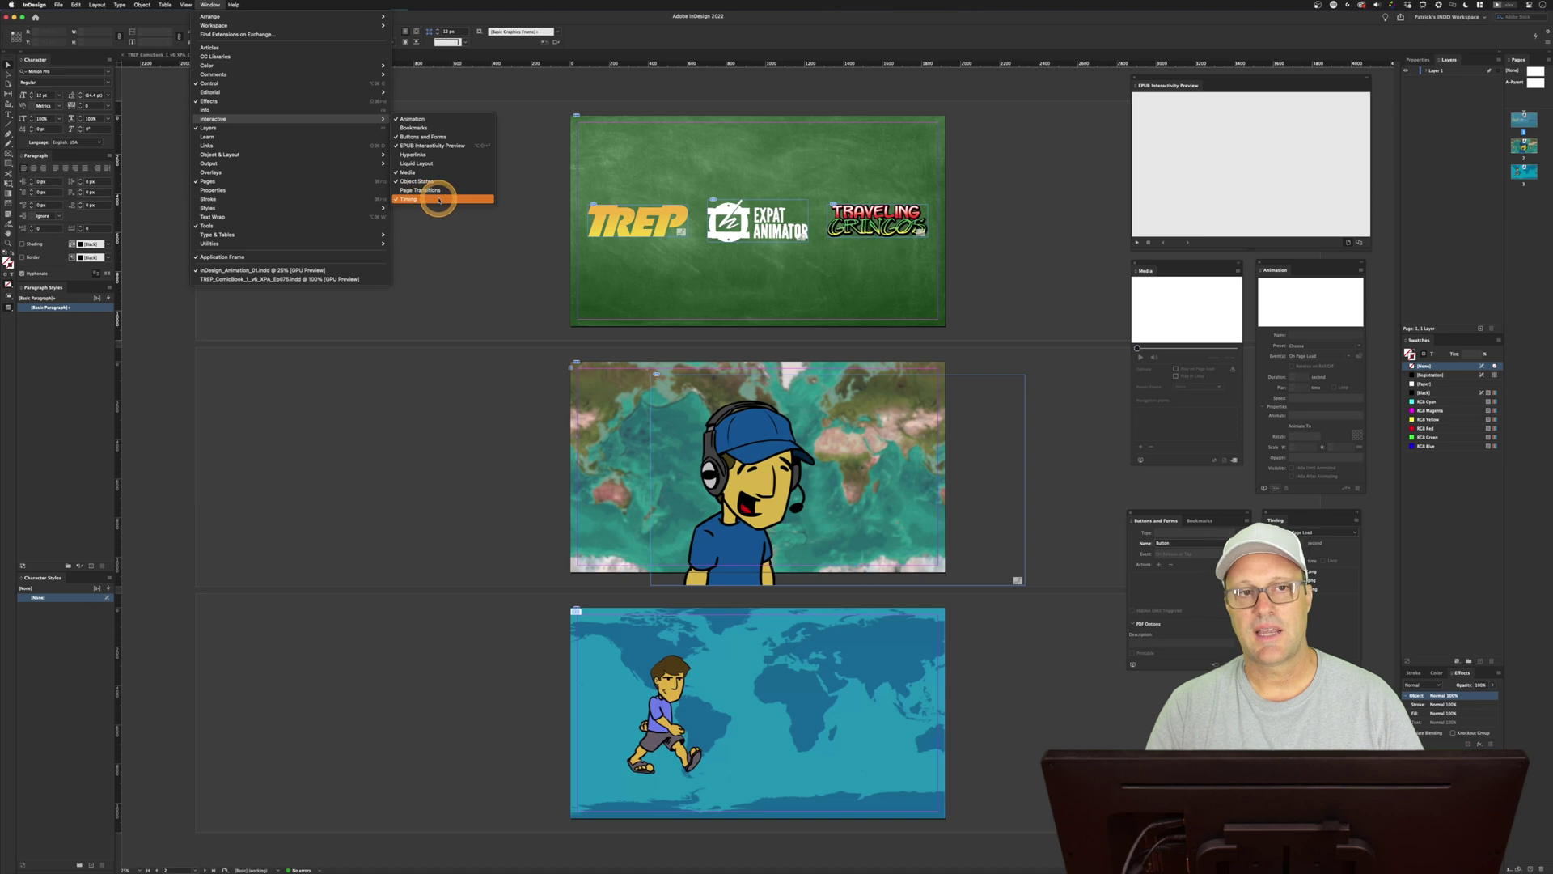
left_click(1040, 233)
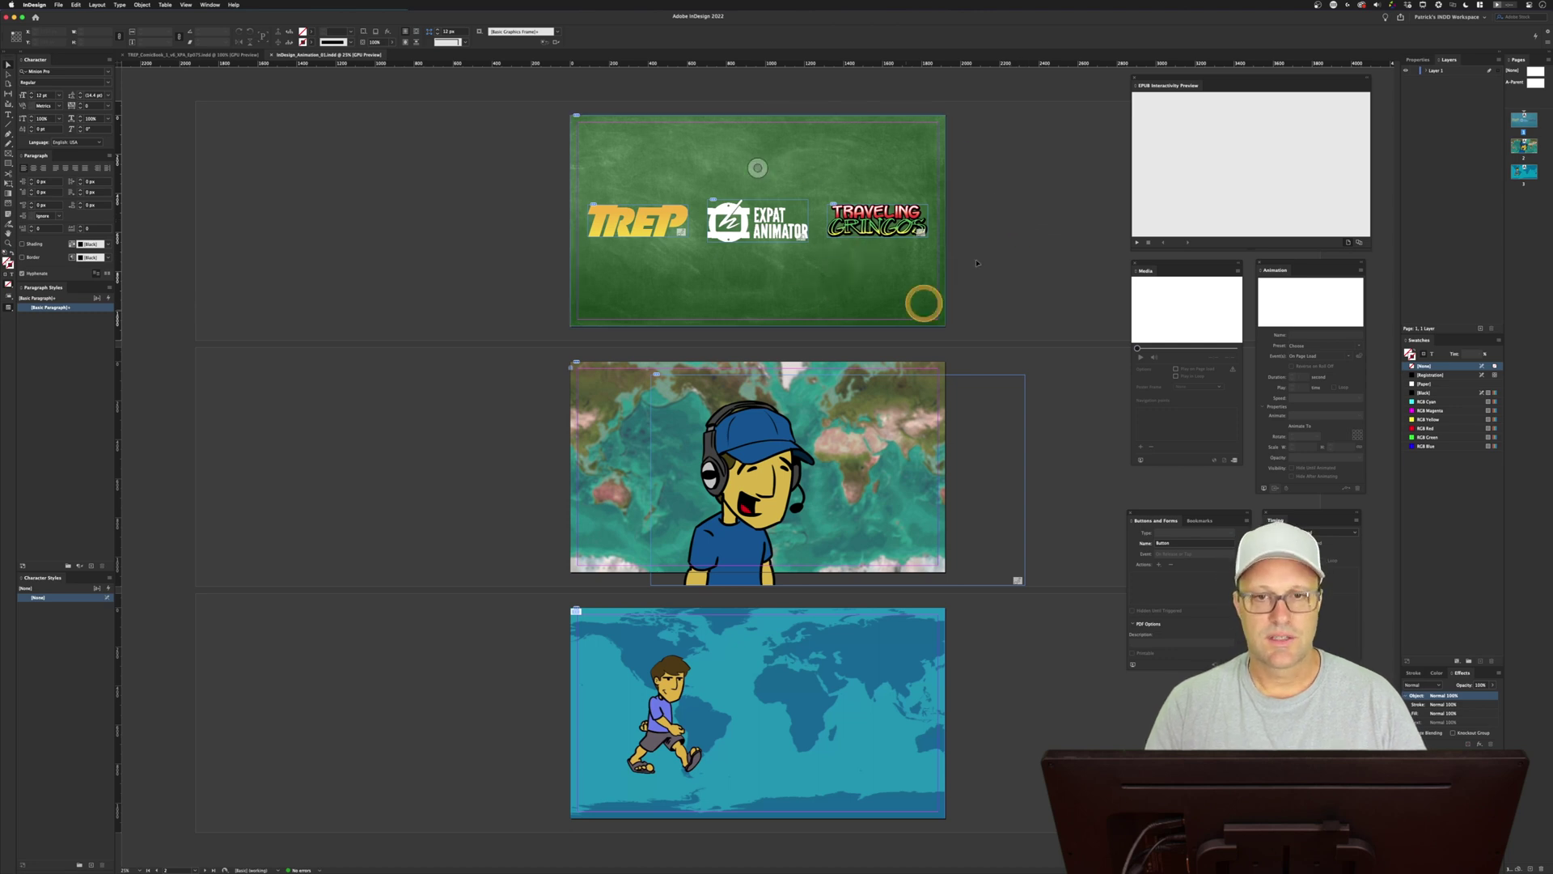
Inspect each logo's animation, then toggle Loop on TREP's Zoom In (2D) and list its presets
key("super+equal")
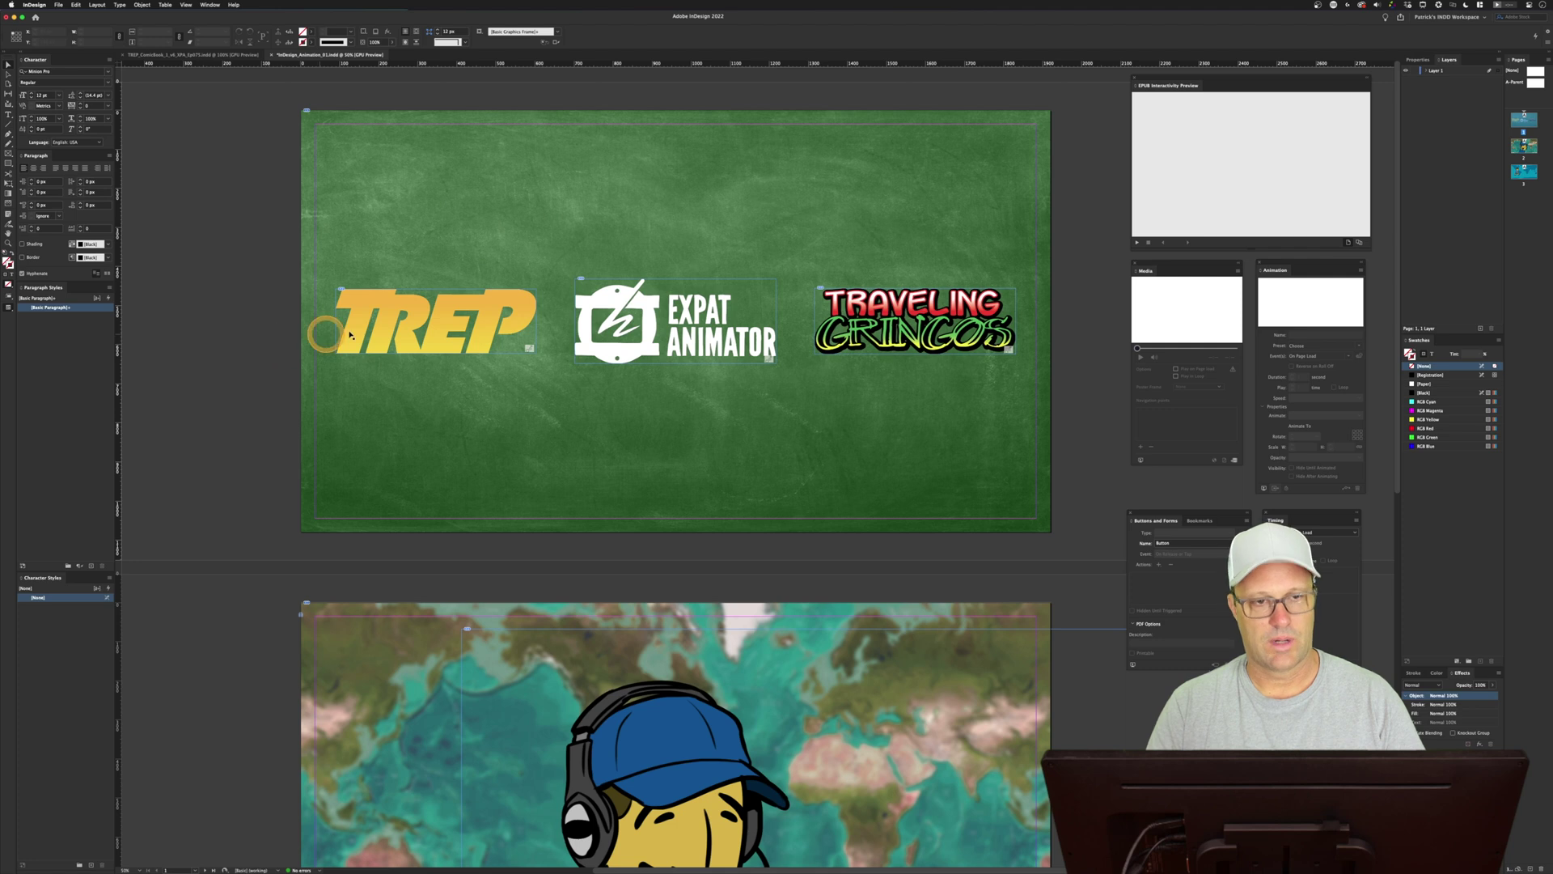
left_click(397, 328)
left_click(615, 316)
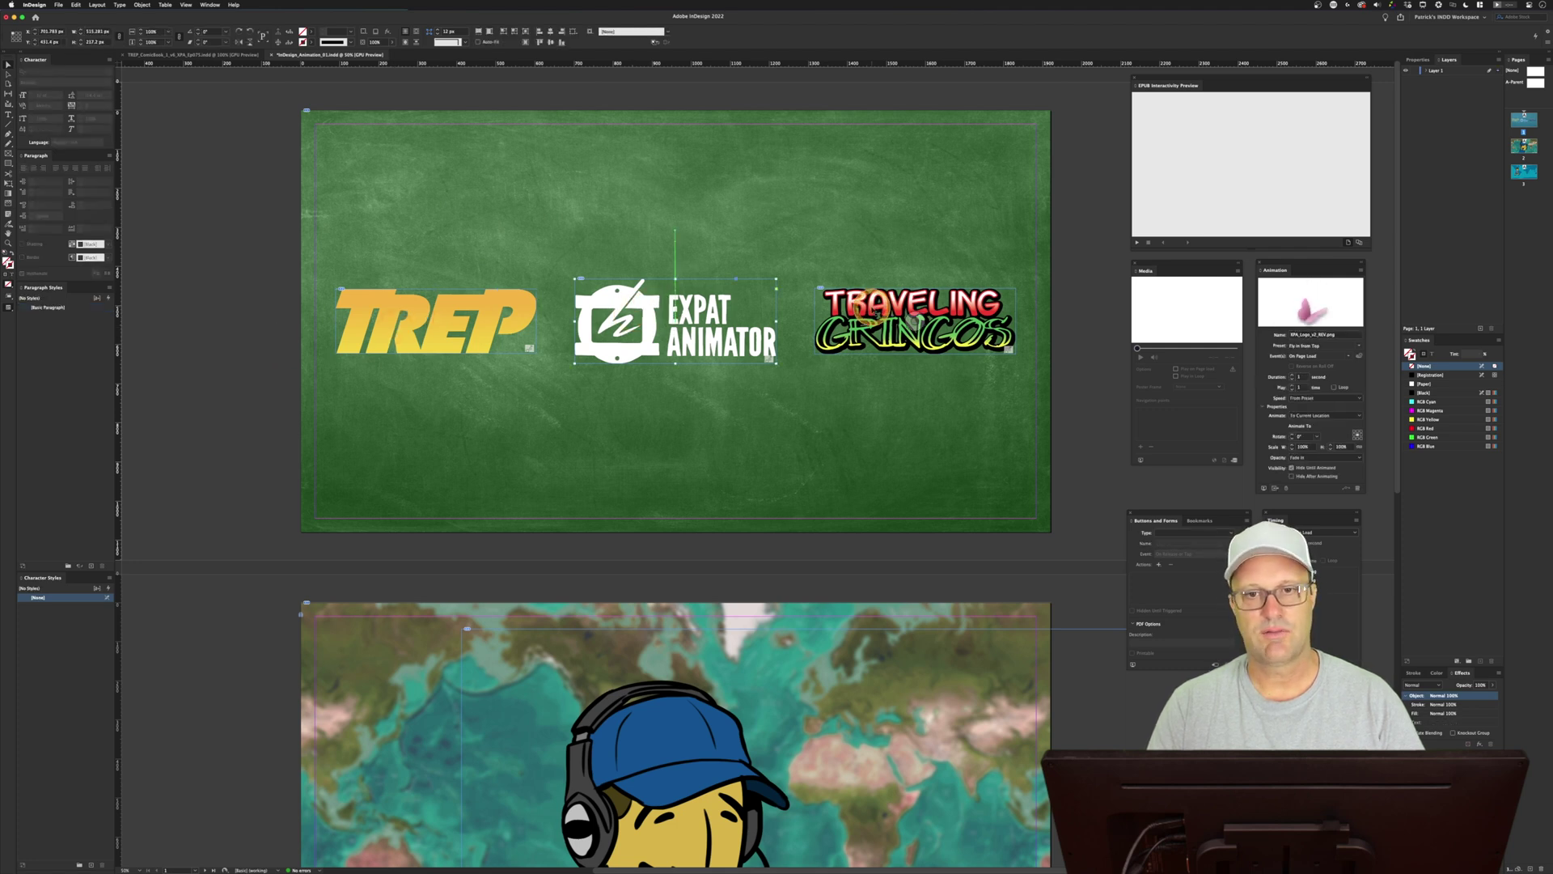
left_click(870, 314)
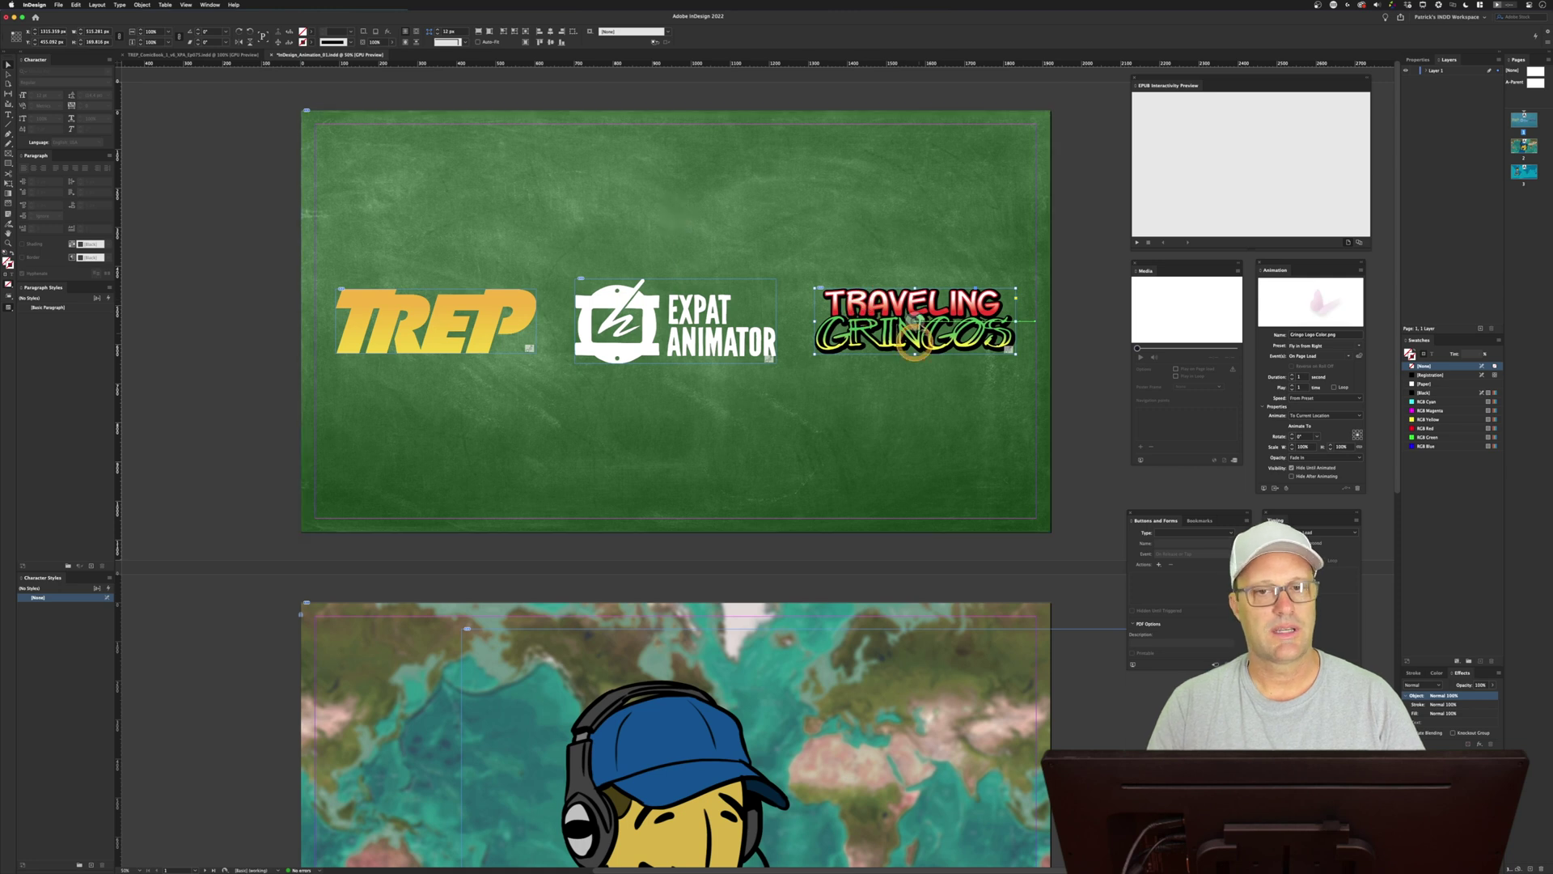
left_click(465, 327)
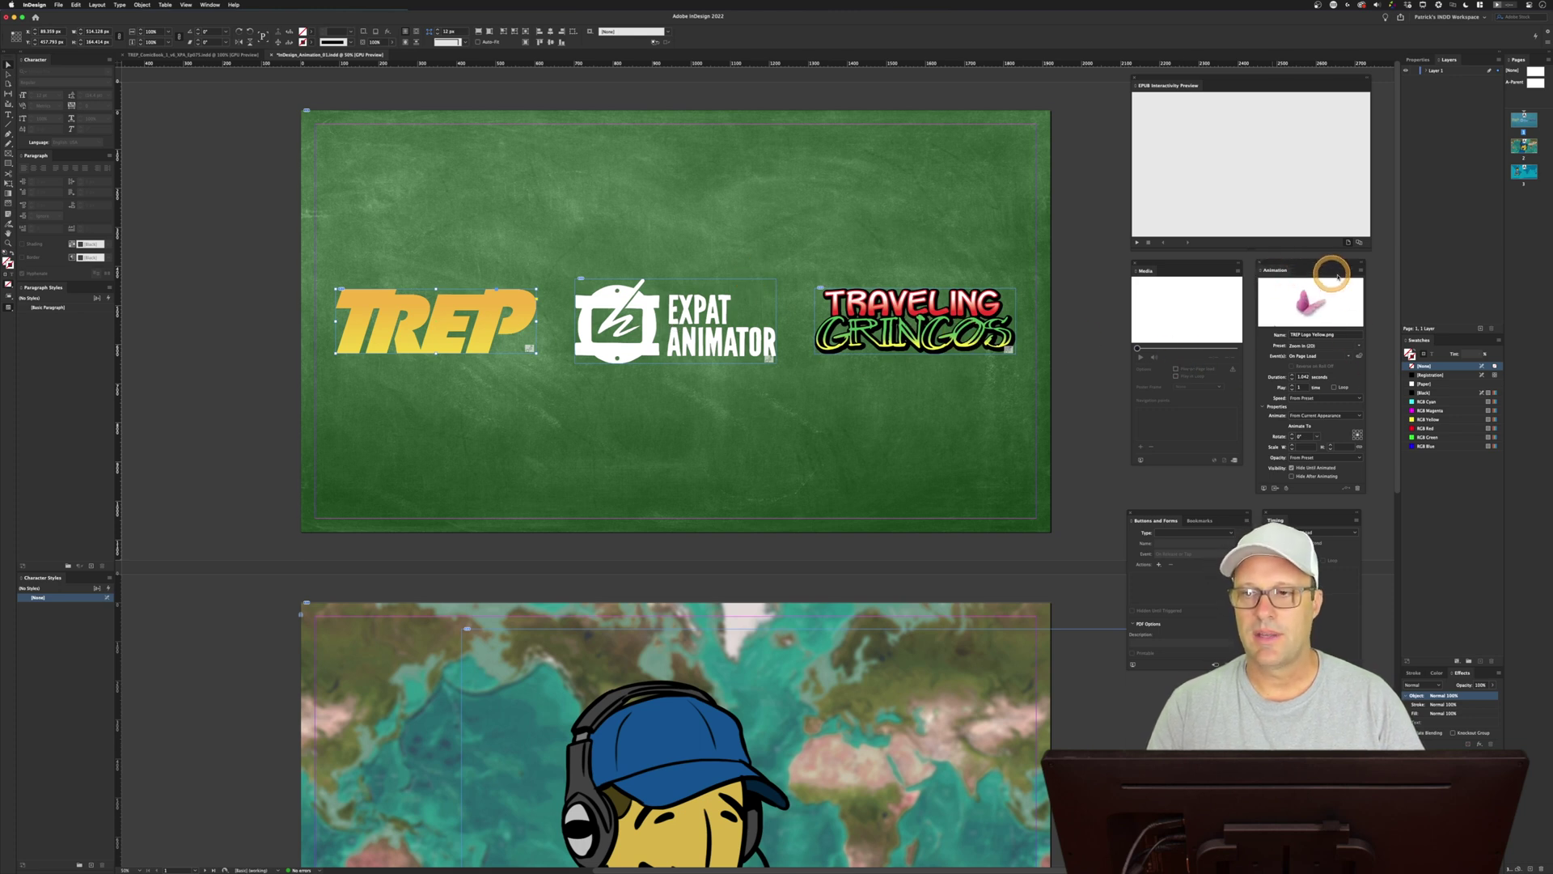
left_click(1336, 390)
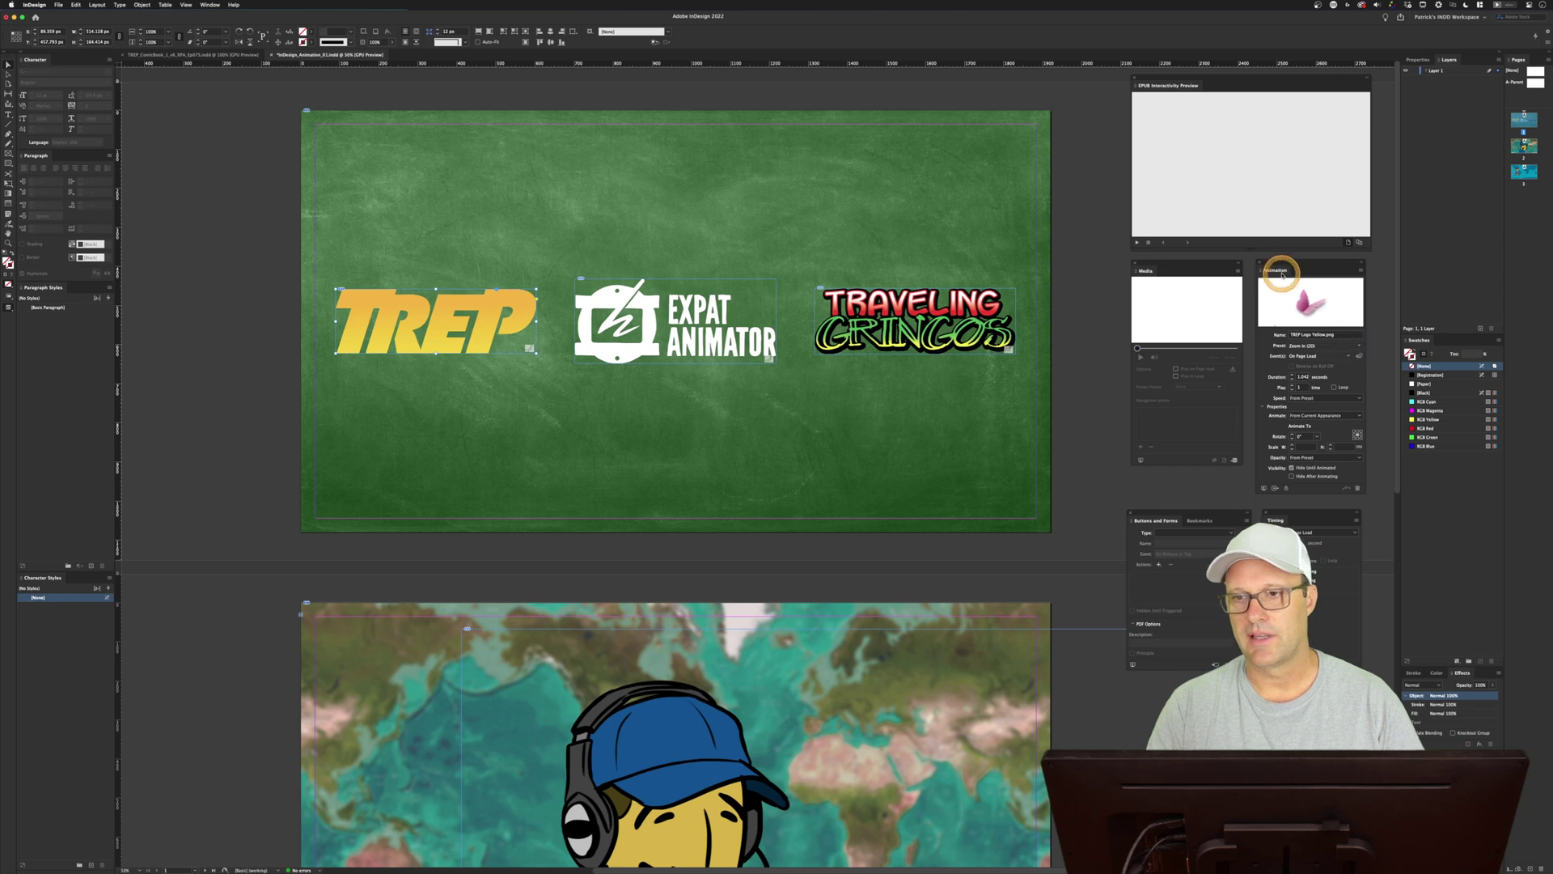
left_click(1360, 346)
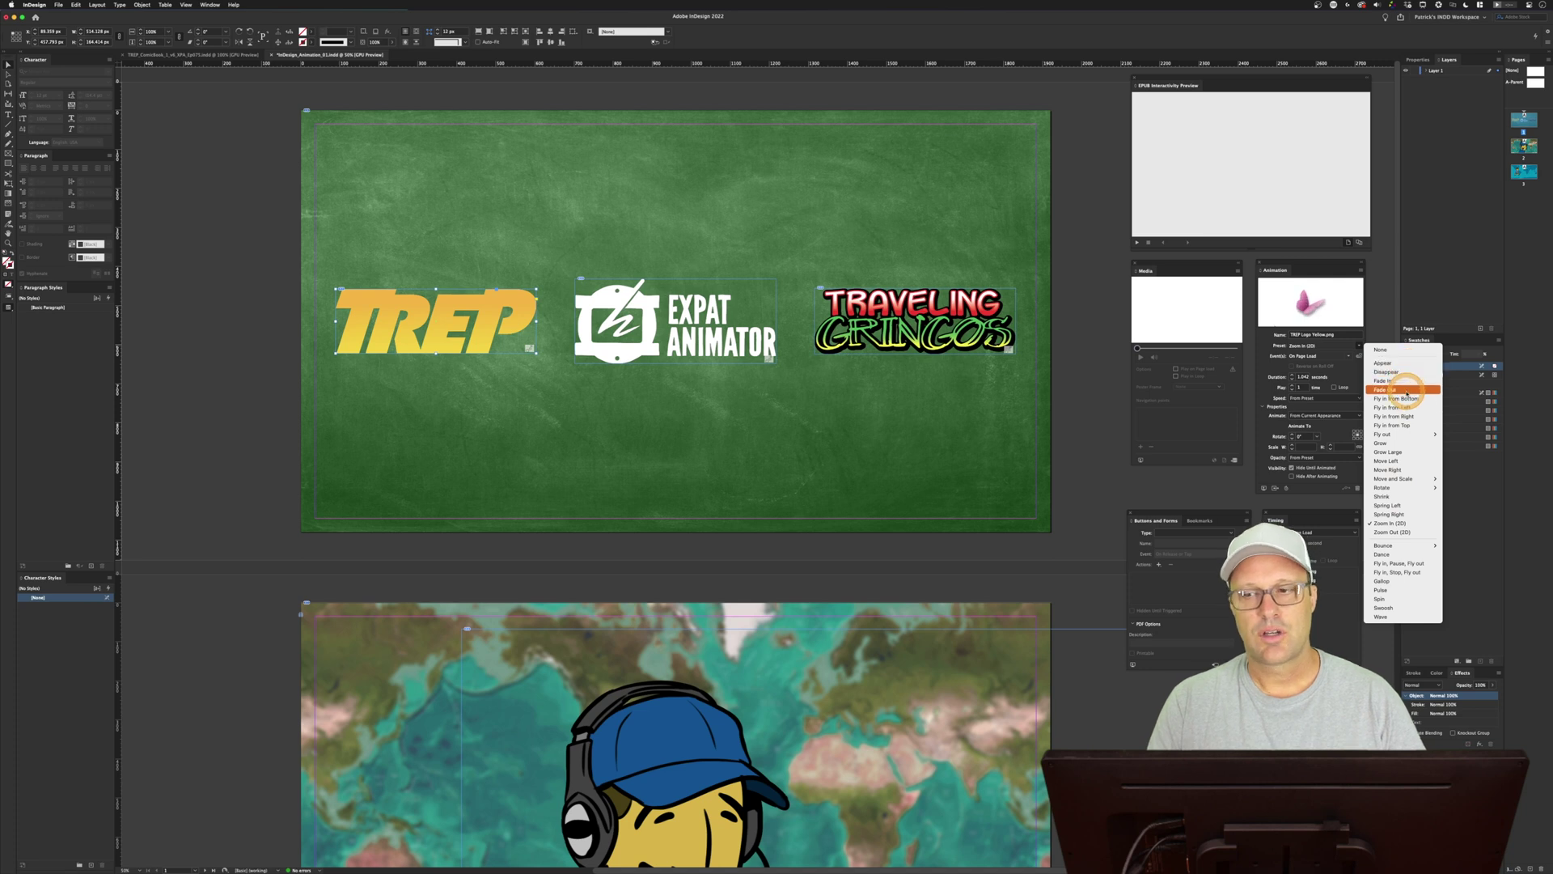
Leave TREP on Zoom In (2D) and check the Expat Animator logo's Fly-in from Top animation
mouse_move(1413, 439)
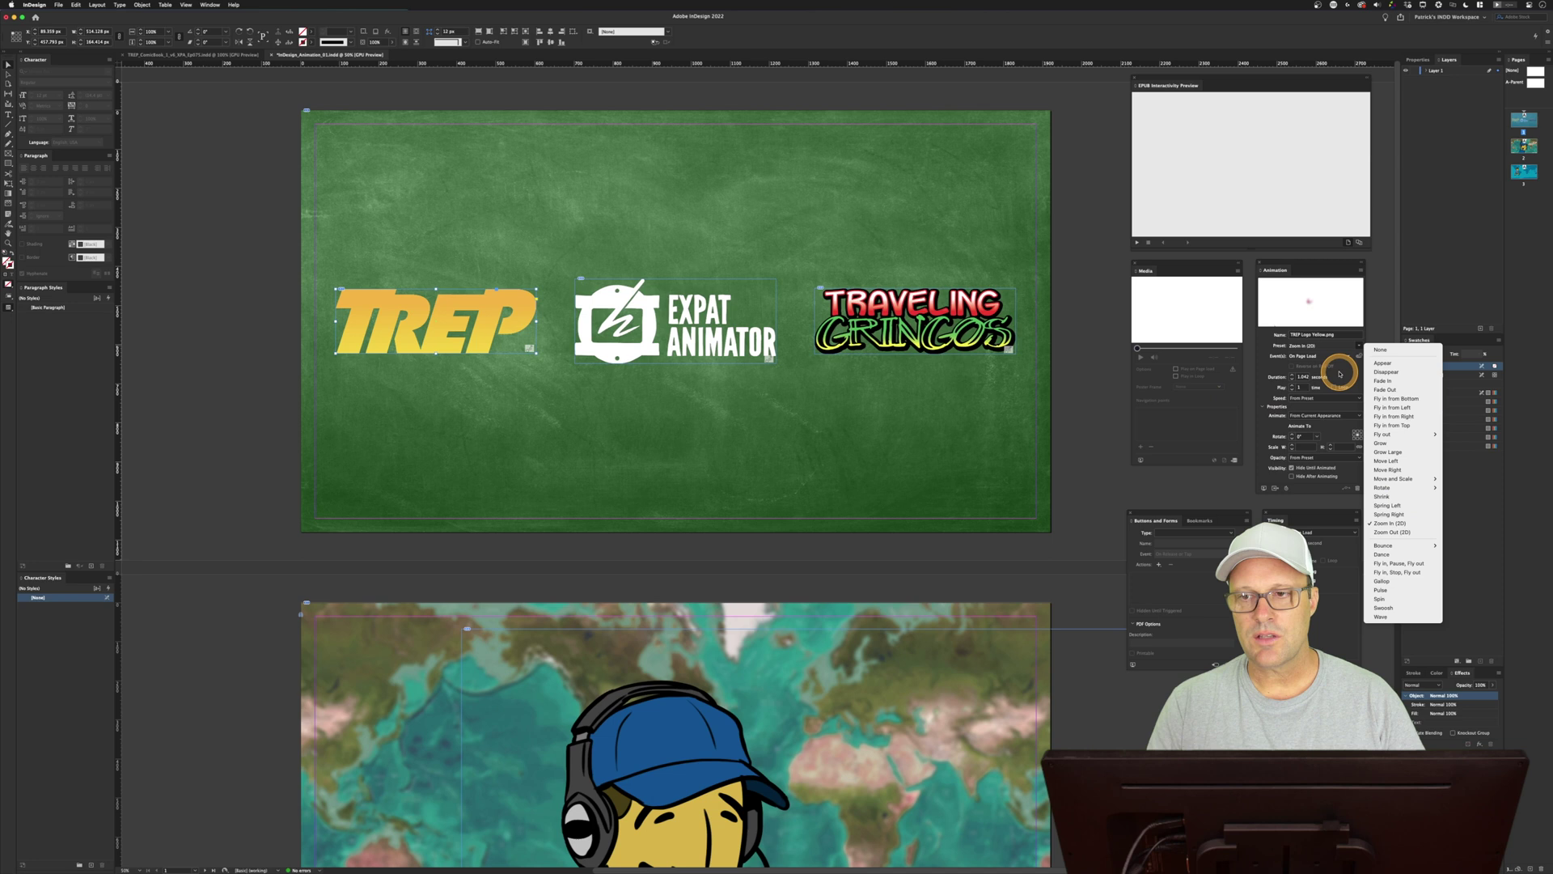
left_click(1375, 320)
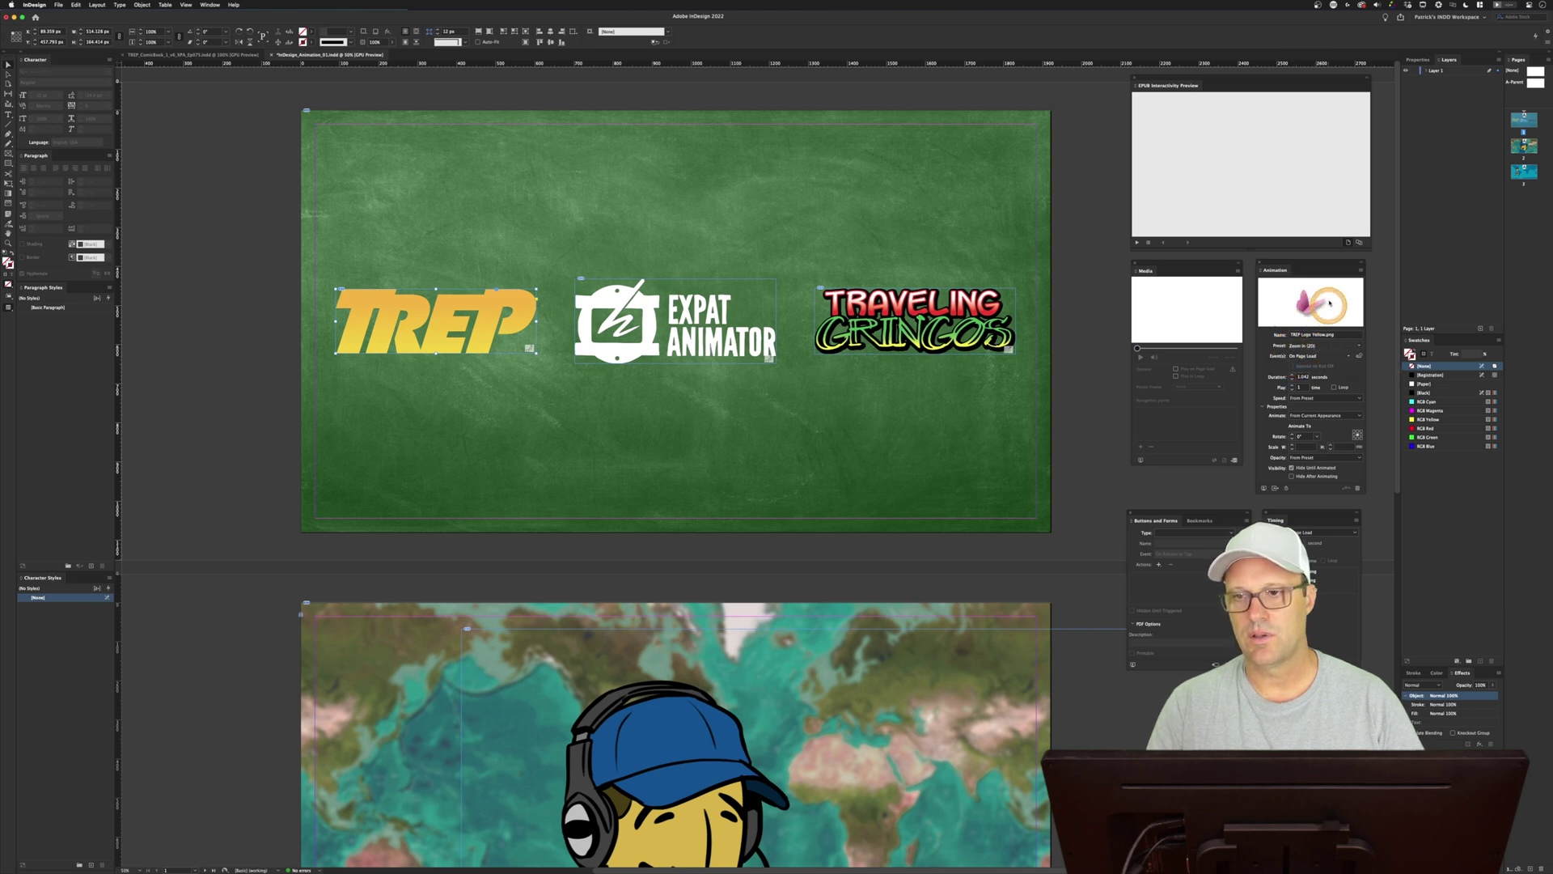
left_click(695, 351)
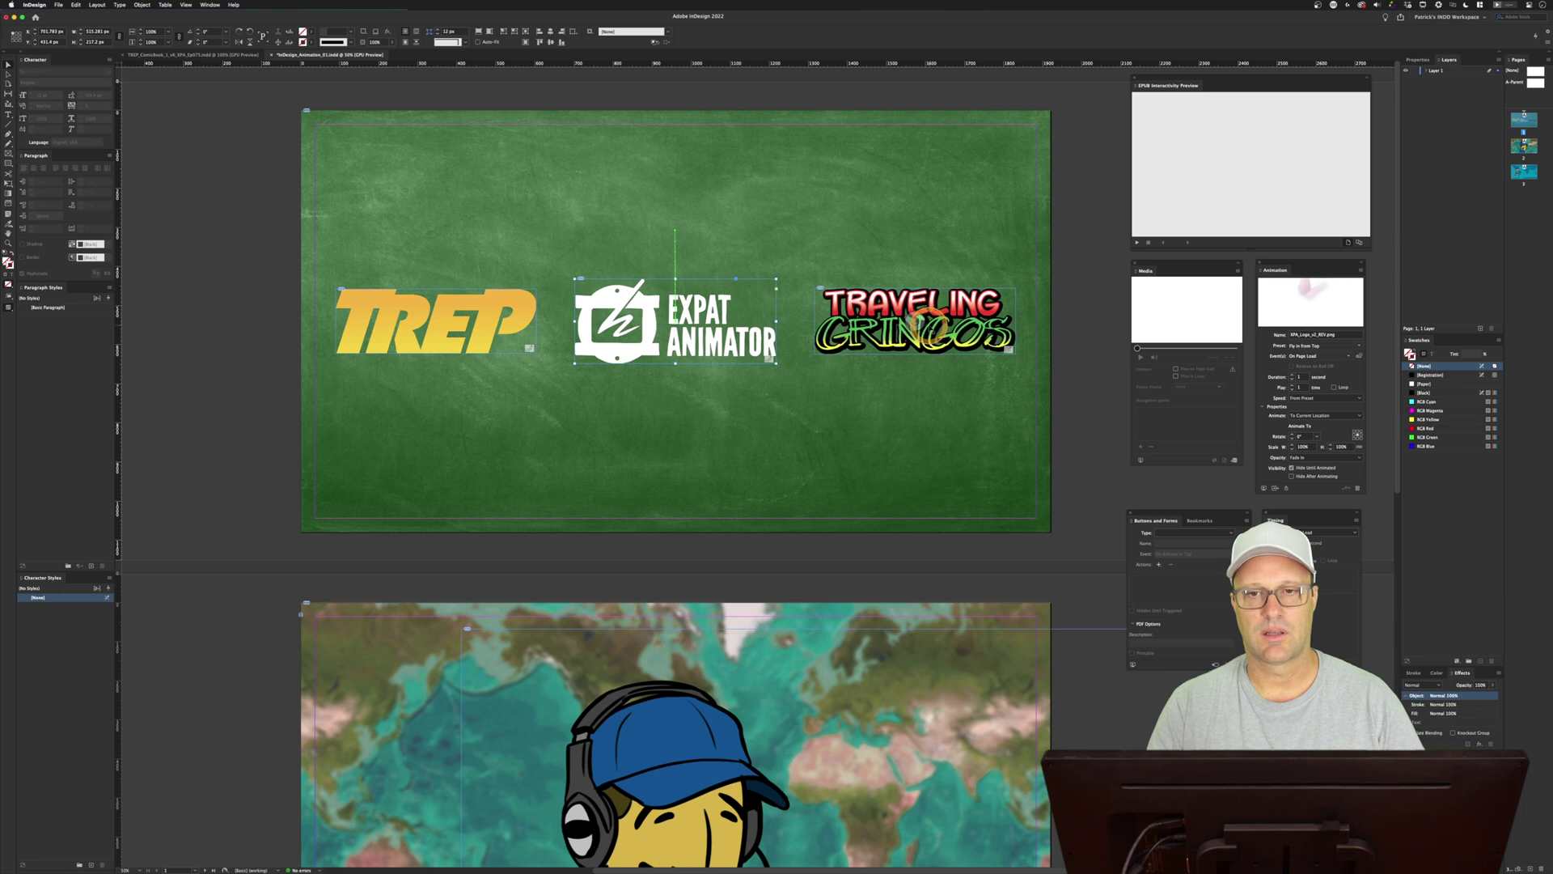
Select the Traveling Gringos logo and play the page's logo animations twice in the EPUB preview
left_click(930, 322)
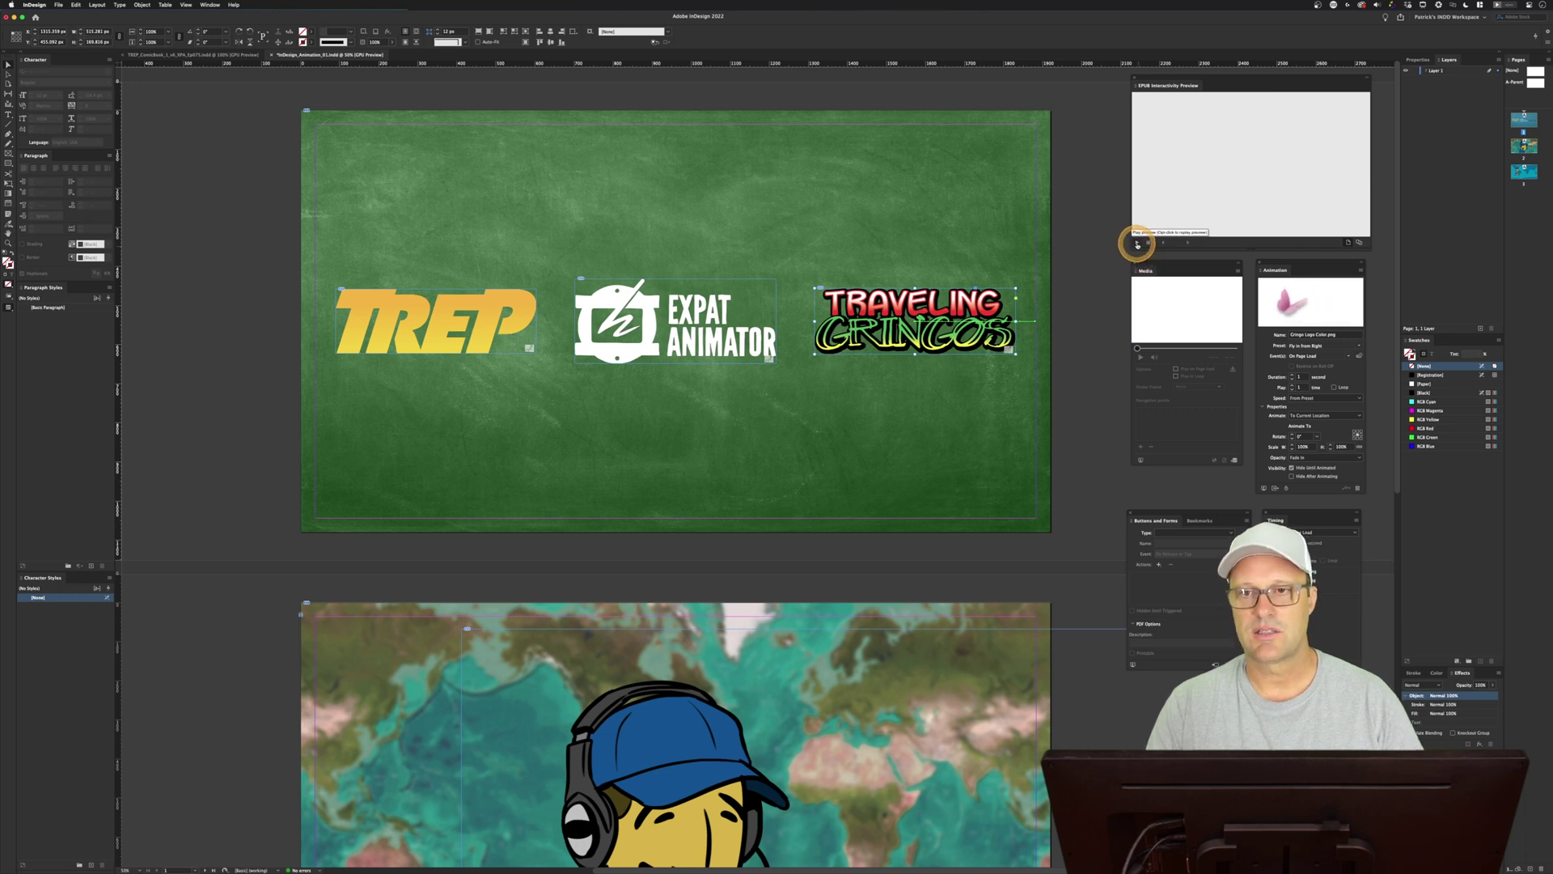
left_click(1138, 244)
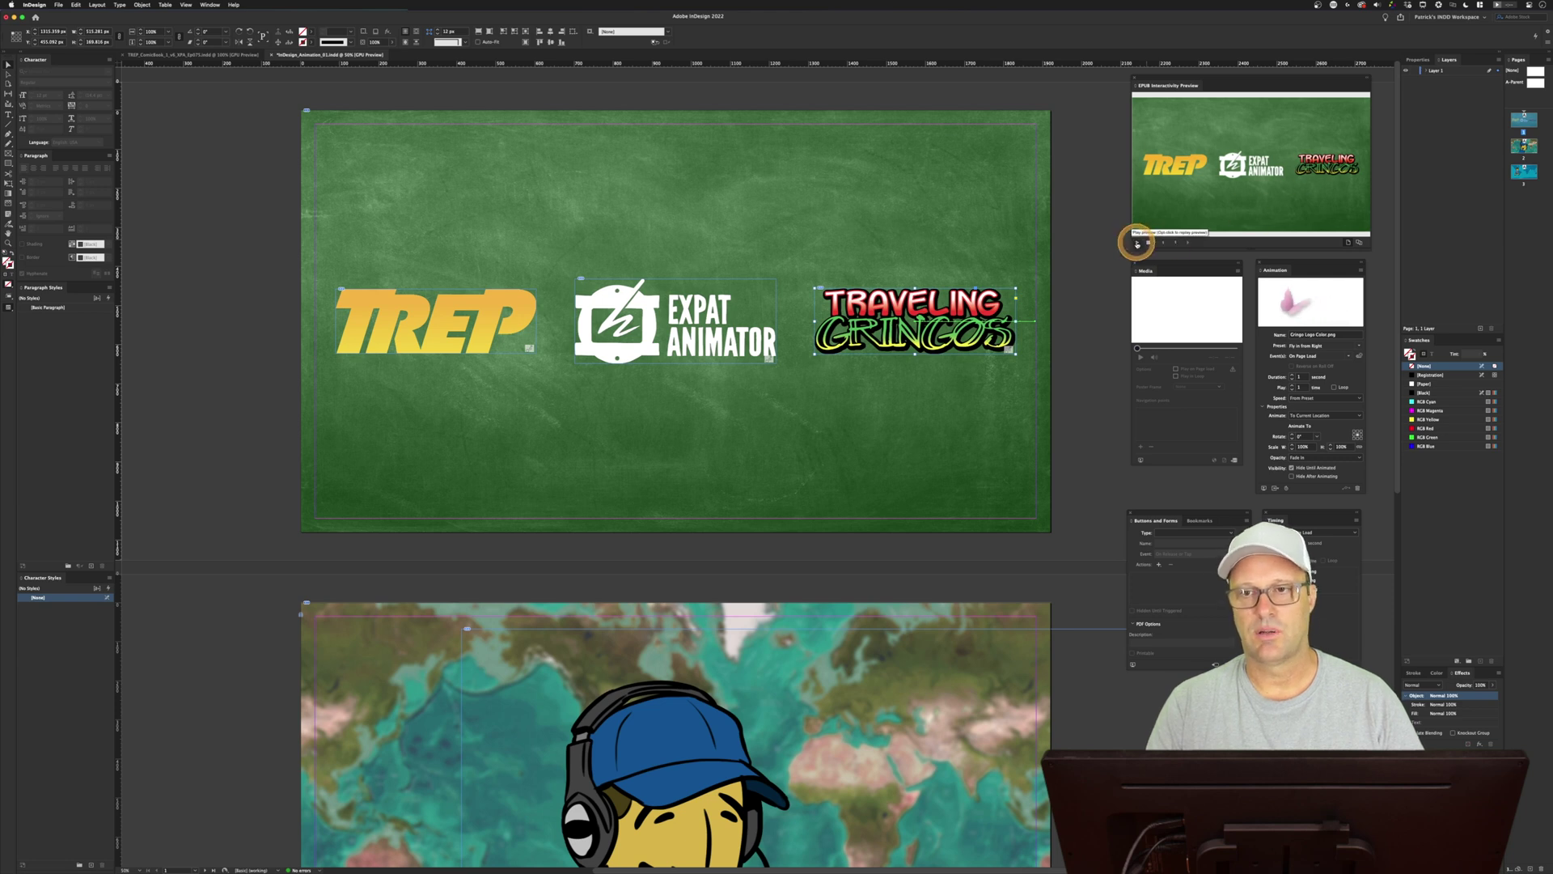
left_click(1135, 243)
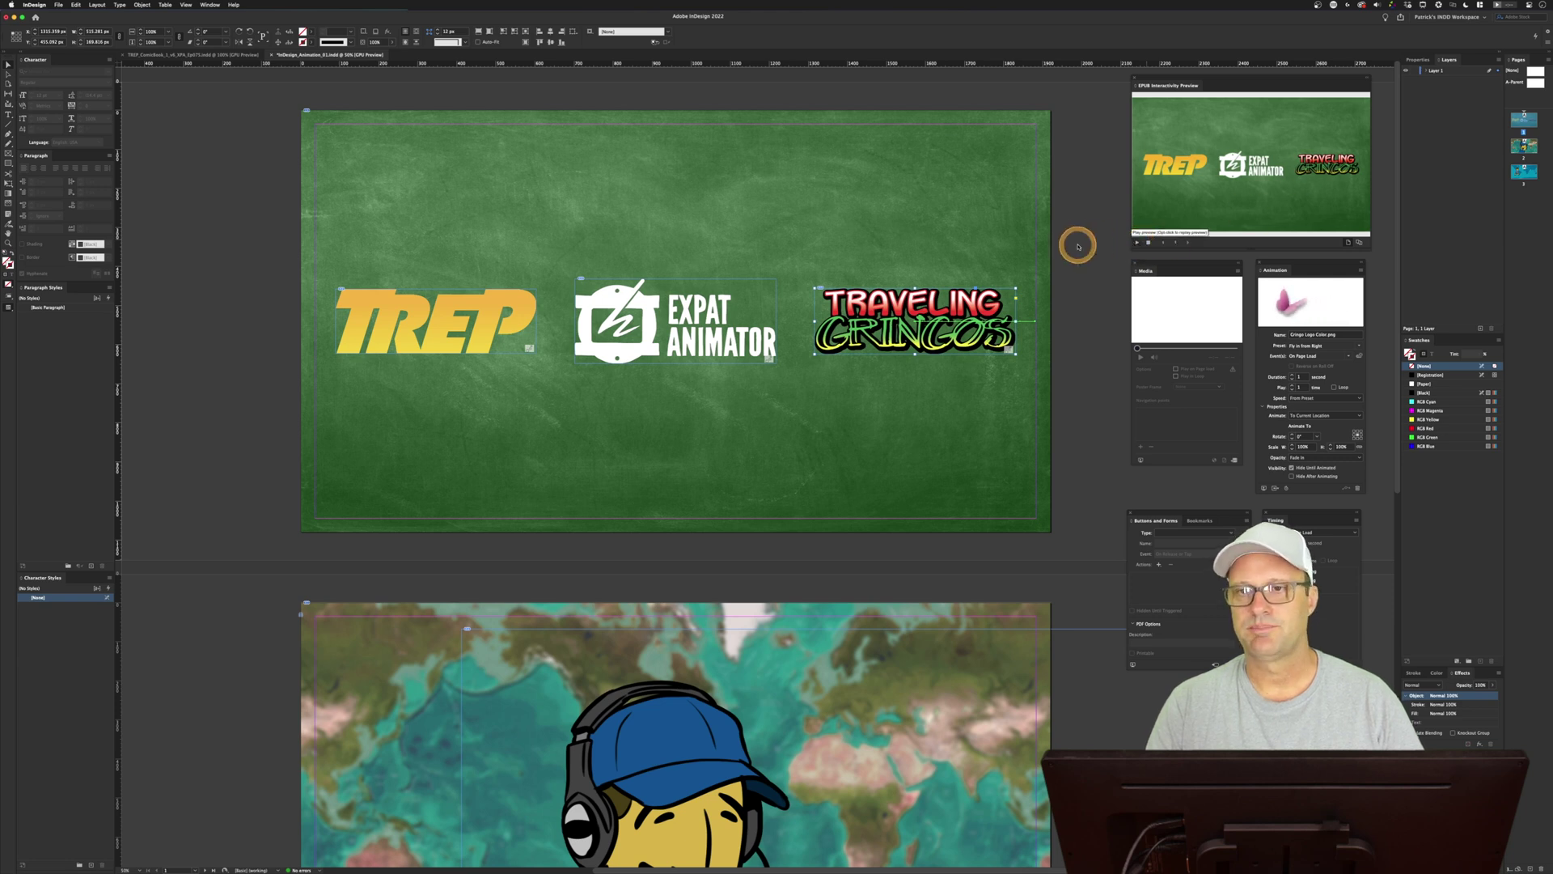
left_click(1347, 359)
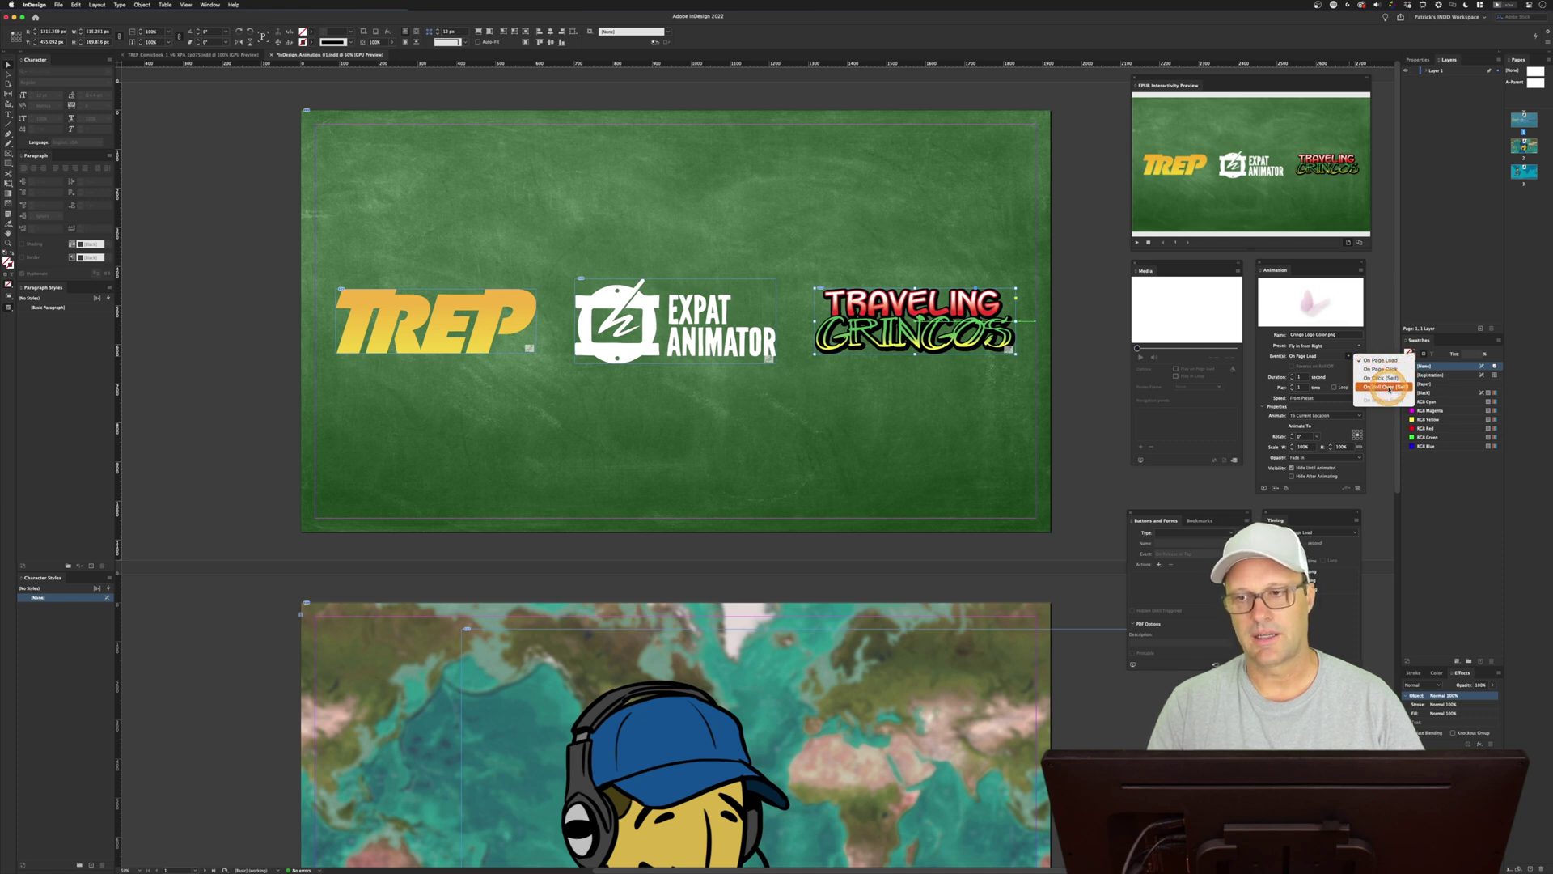
left_click(1263, 356)
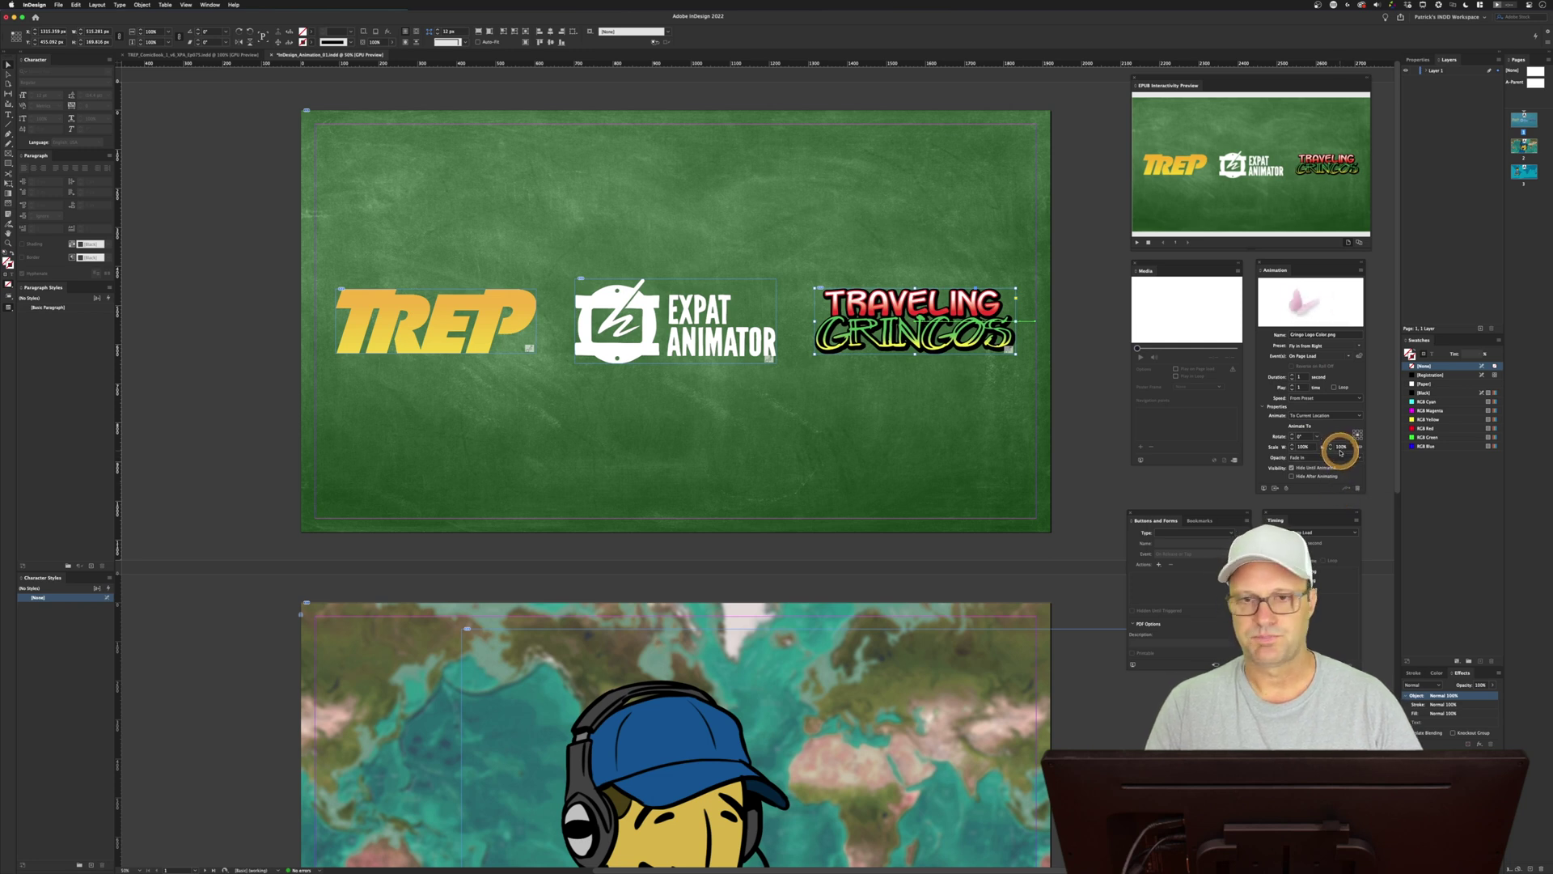
left_click(1089, 449)
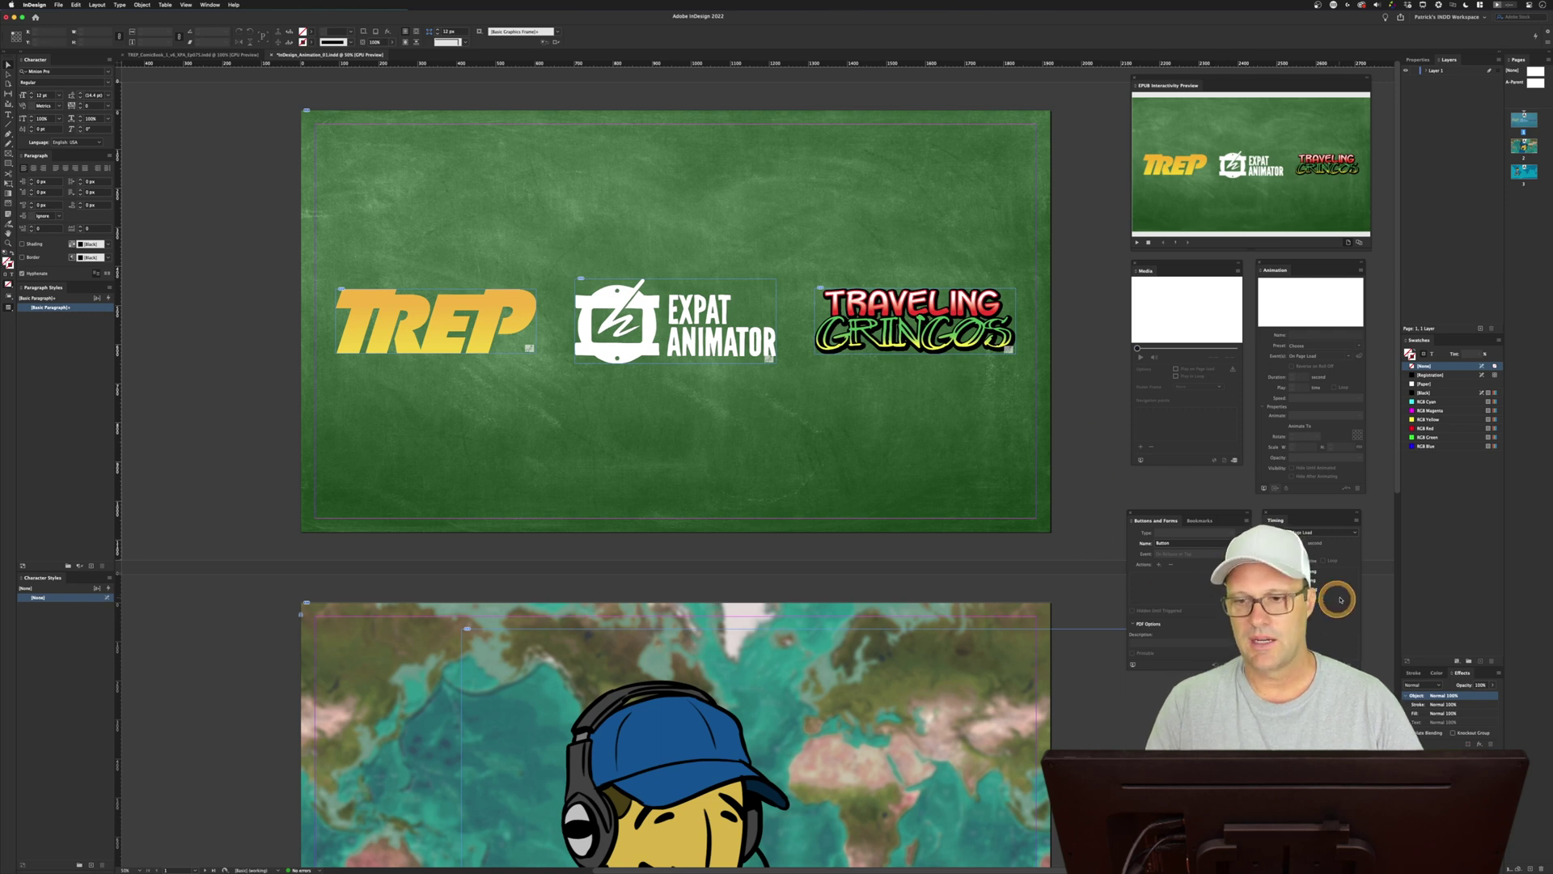
Drag the start of the Expat Animator logo's motion path down to shorten its fly-in
left_click(874, 299)
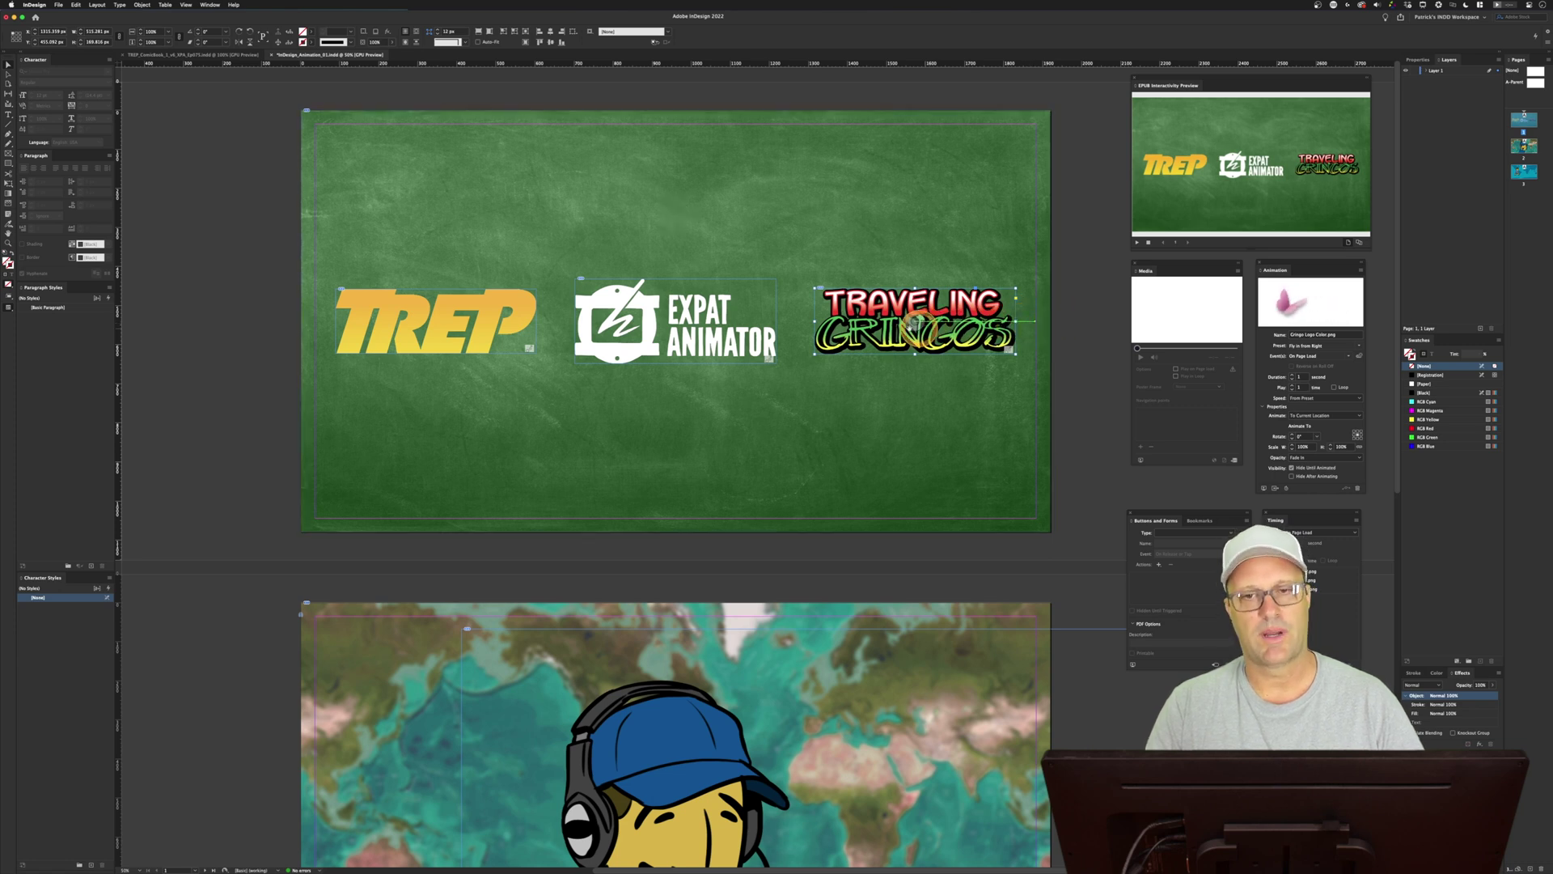
left_click(706, 325)
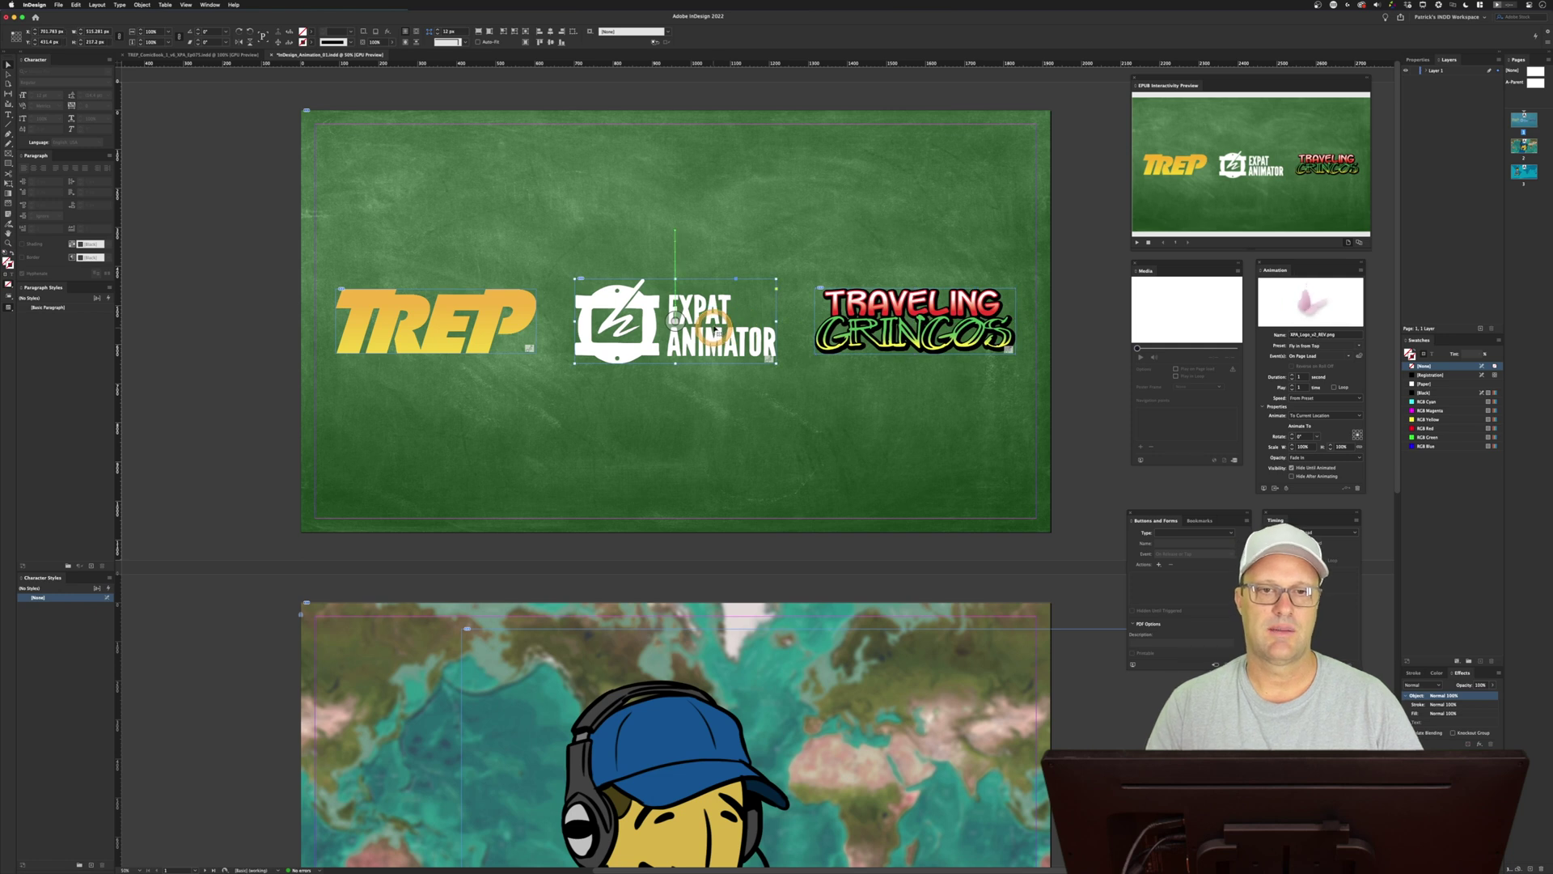
left_click_drag(676, 215, 677, 257)
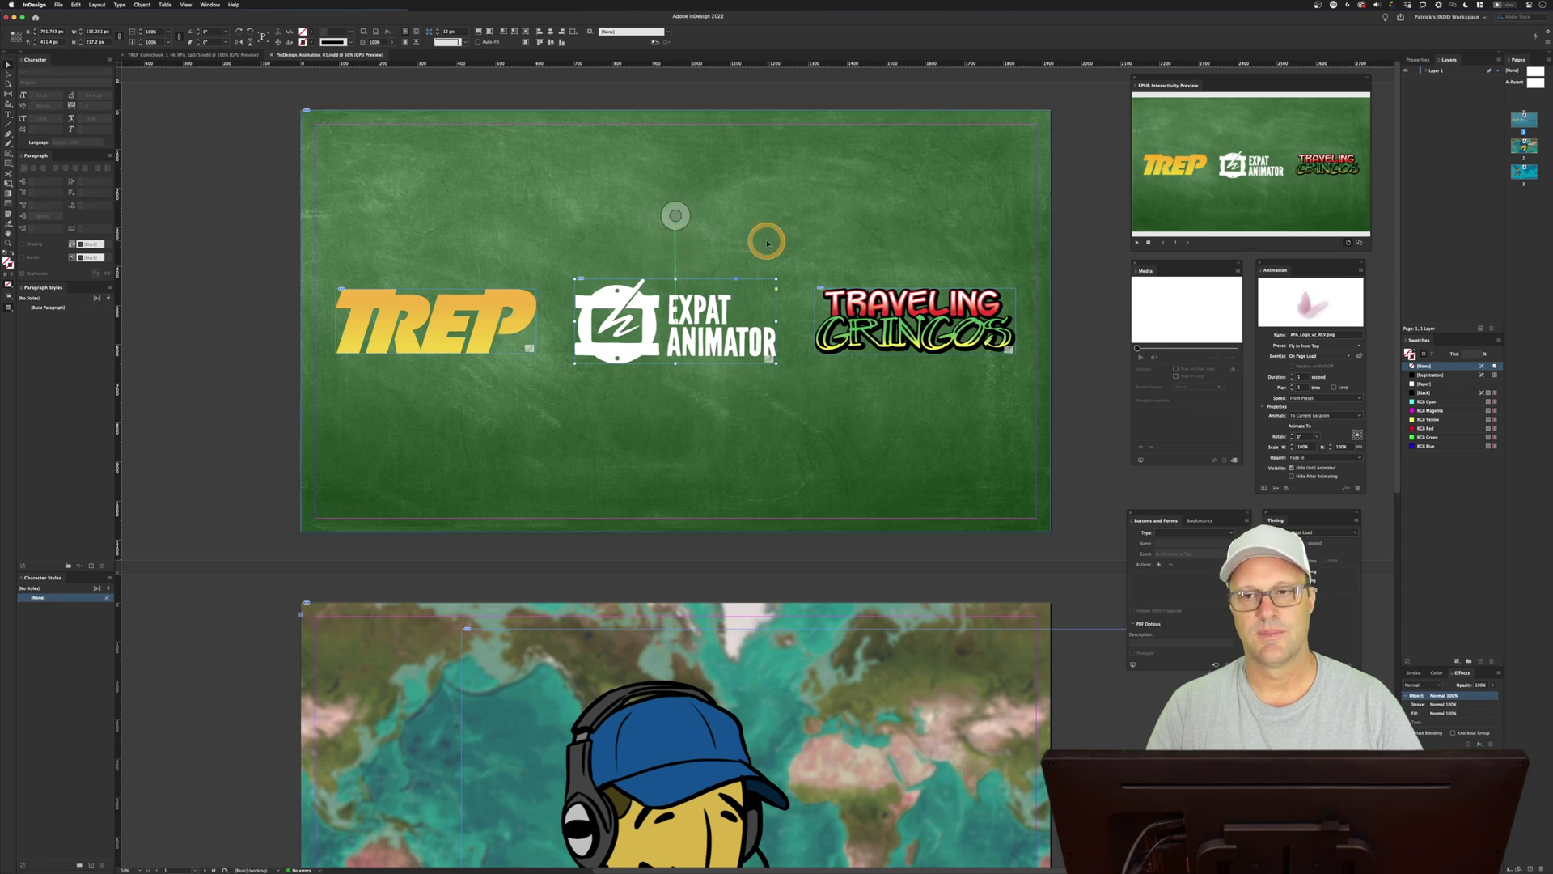
left_click(1096, 437)
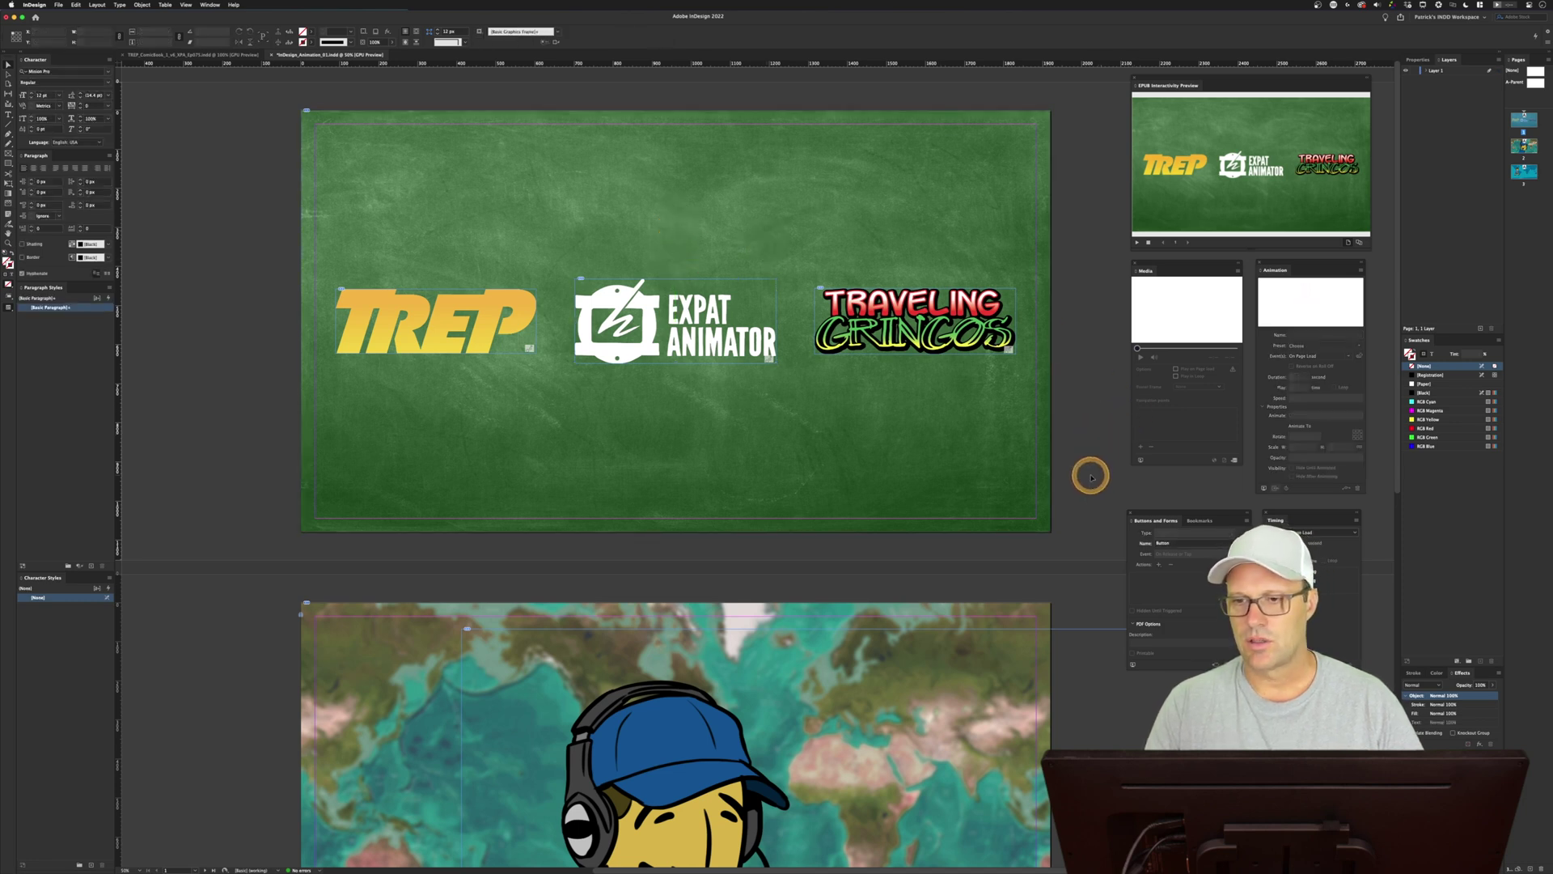
Reselect the TREP and Traveling Gringos logos to check their animations
scroll(1092, 477, "down", 6)
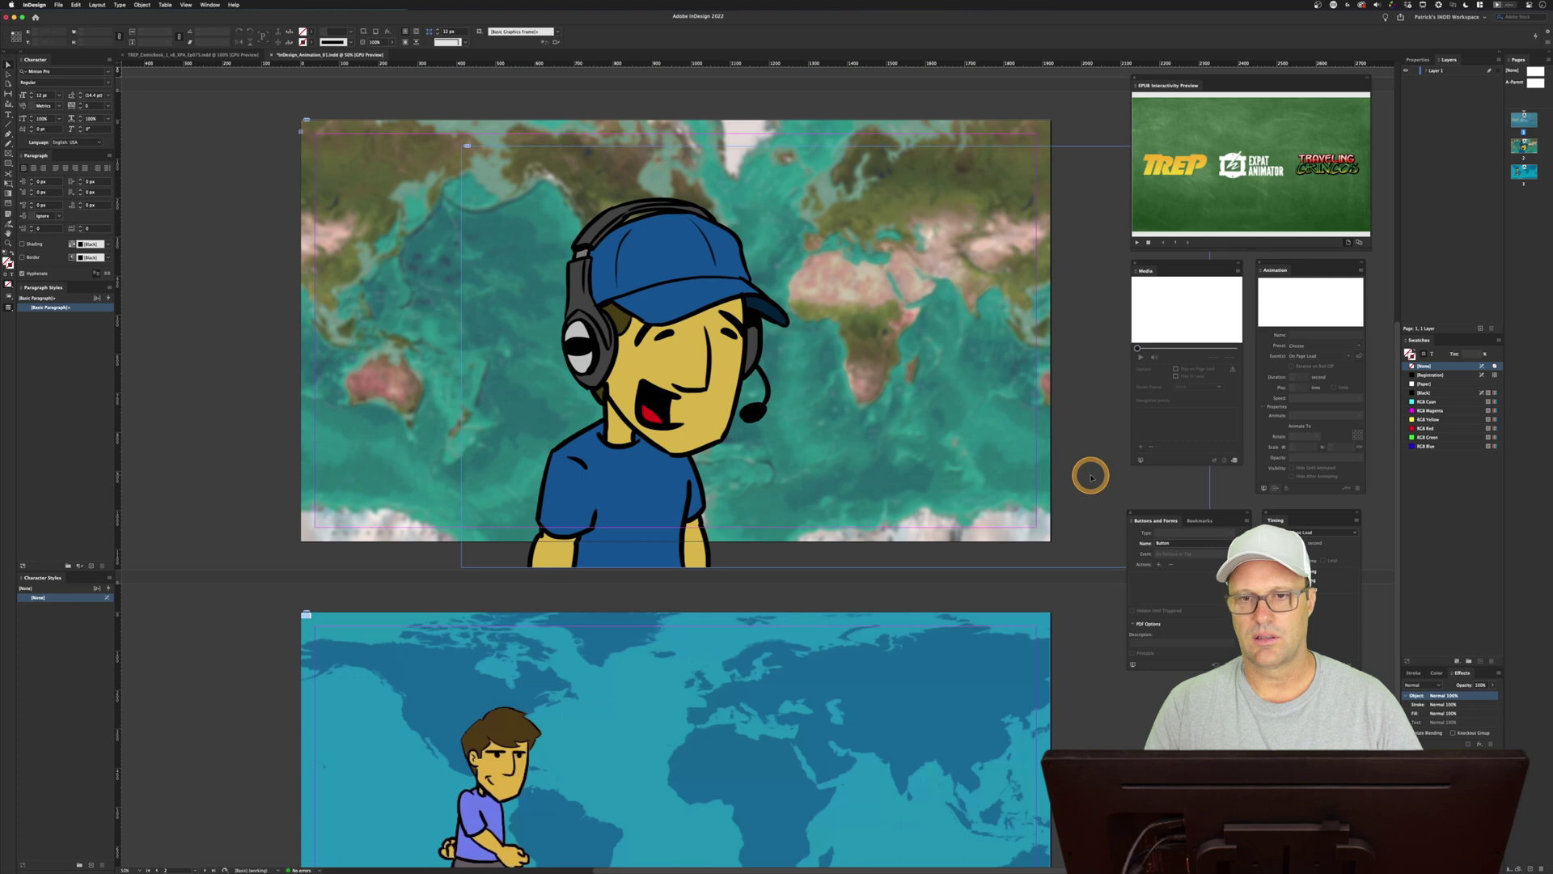
scroll(1092, 478, "up", 6)
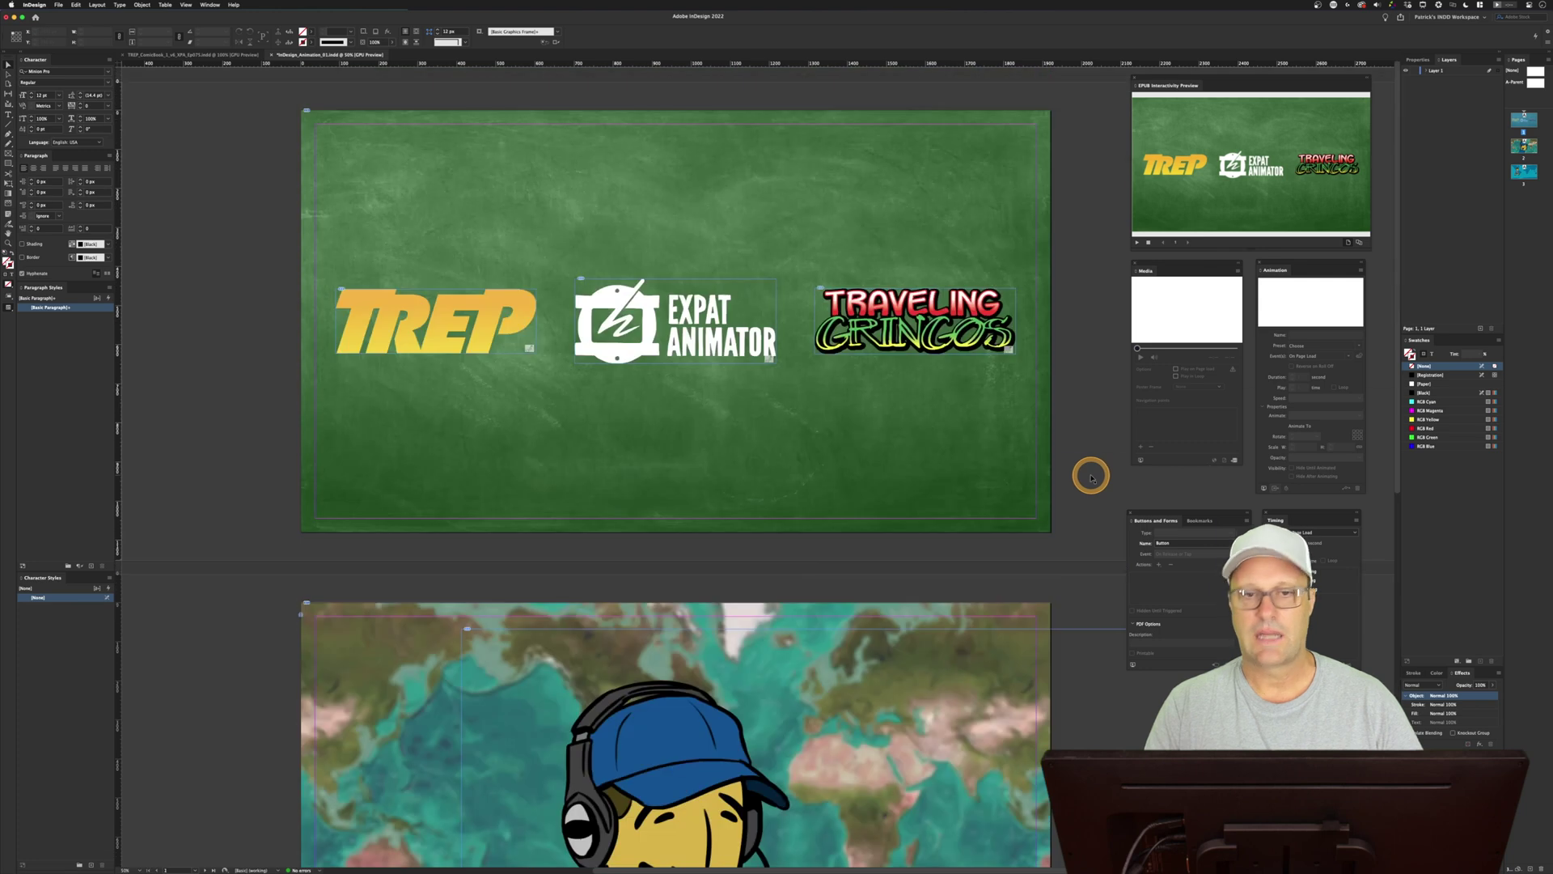
left_click(530, 333)
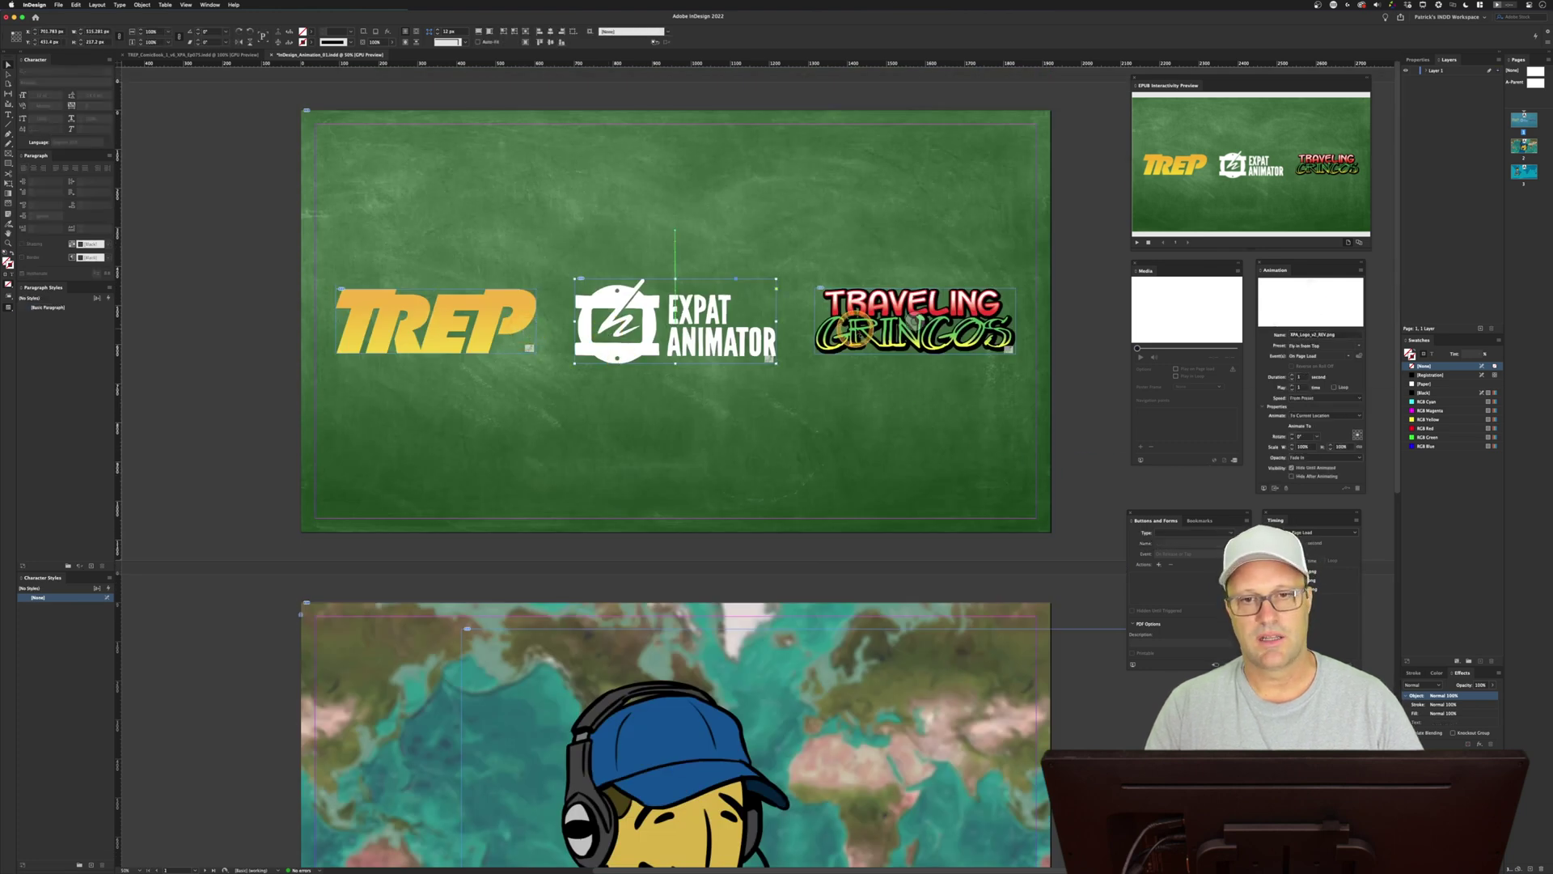
left_click(922, 323)
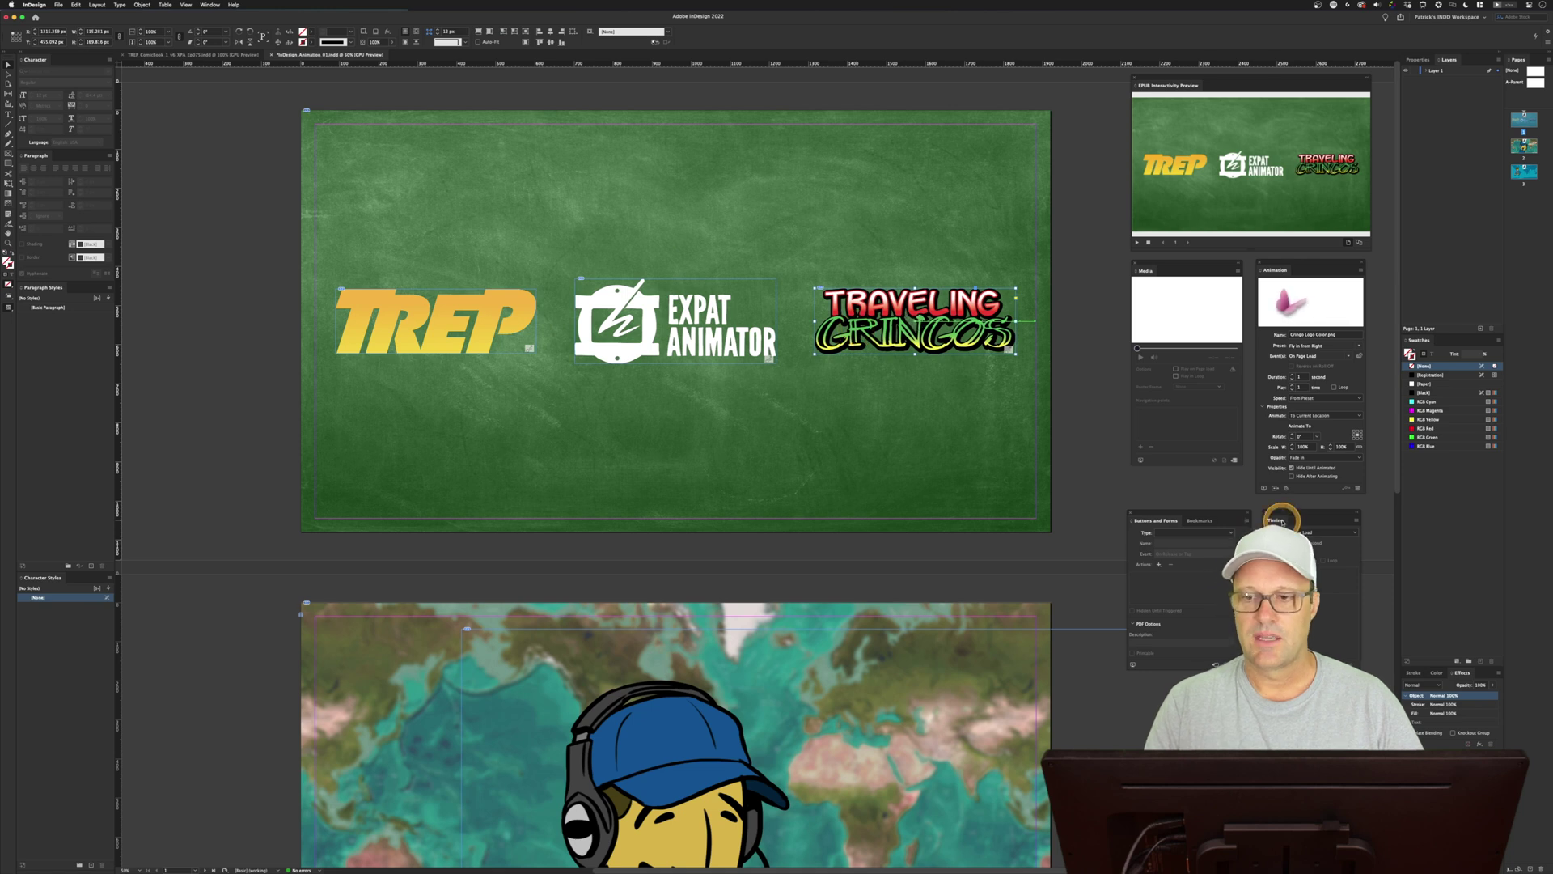
Confirm the On Page Load trigger and replay the logo animations twice, then deselect
left_click(1324, 534)
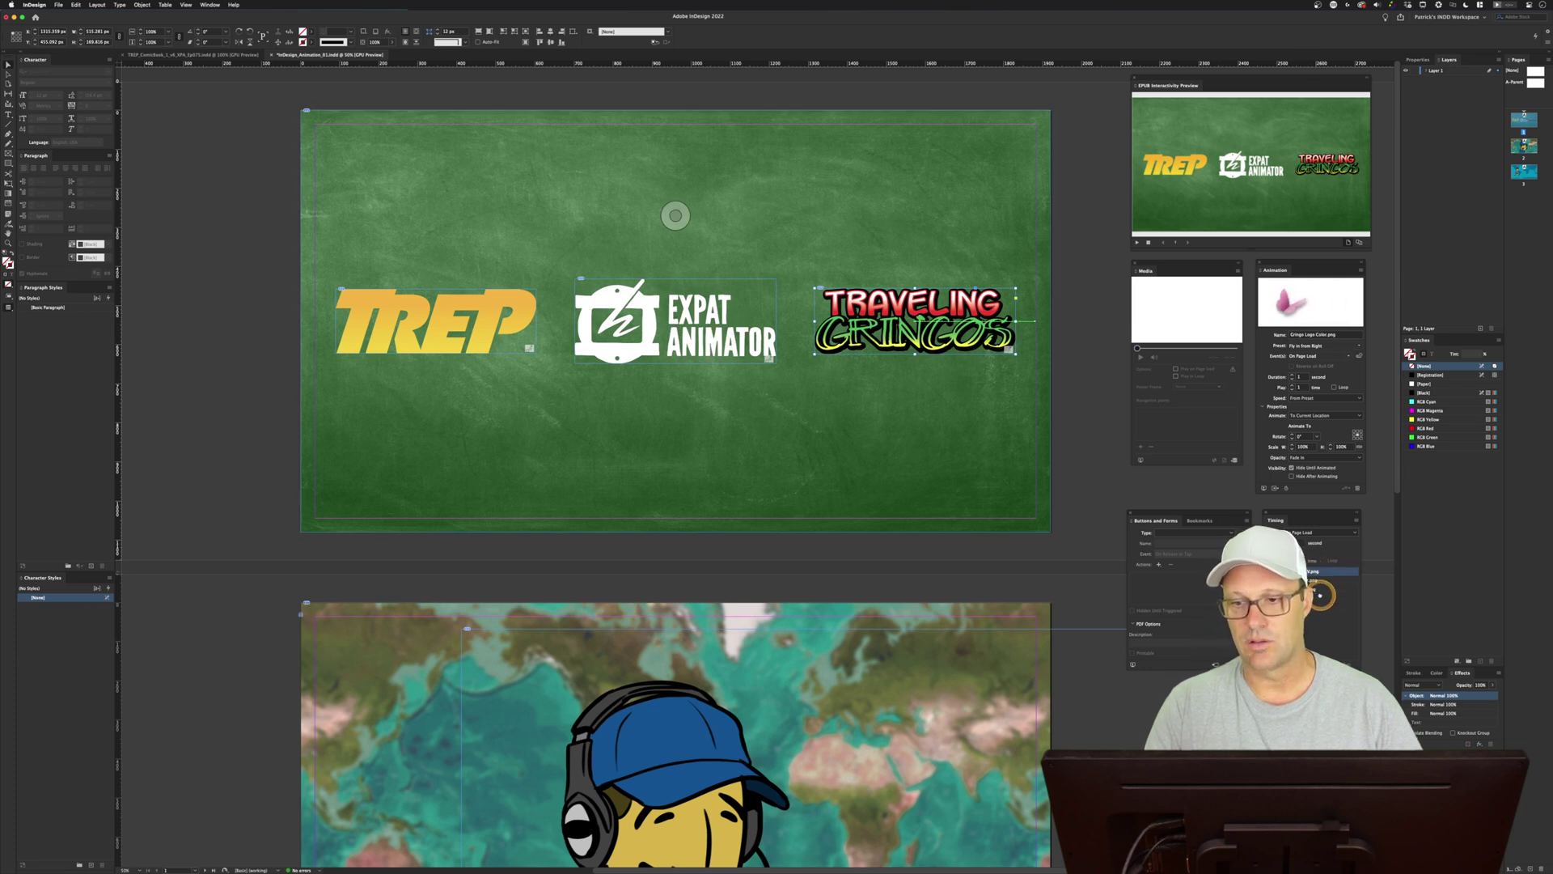
left_click(1137, 243)
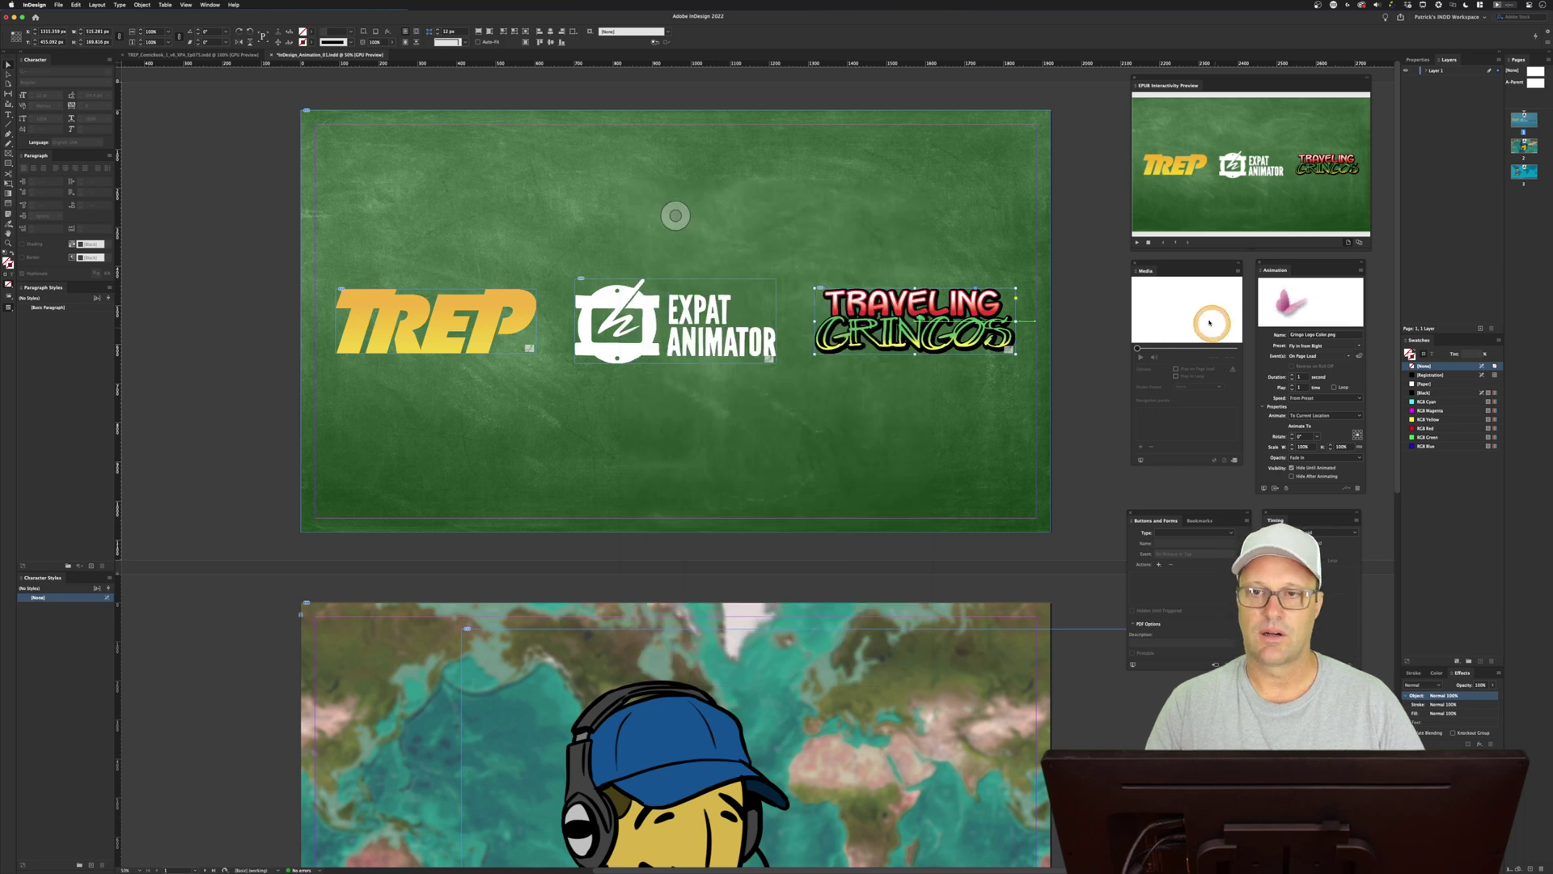
left_click(1137, 243)
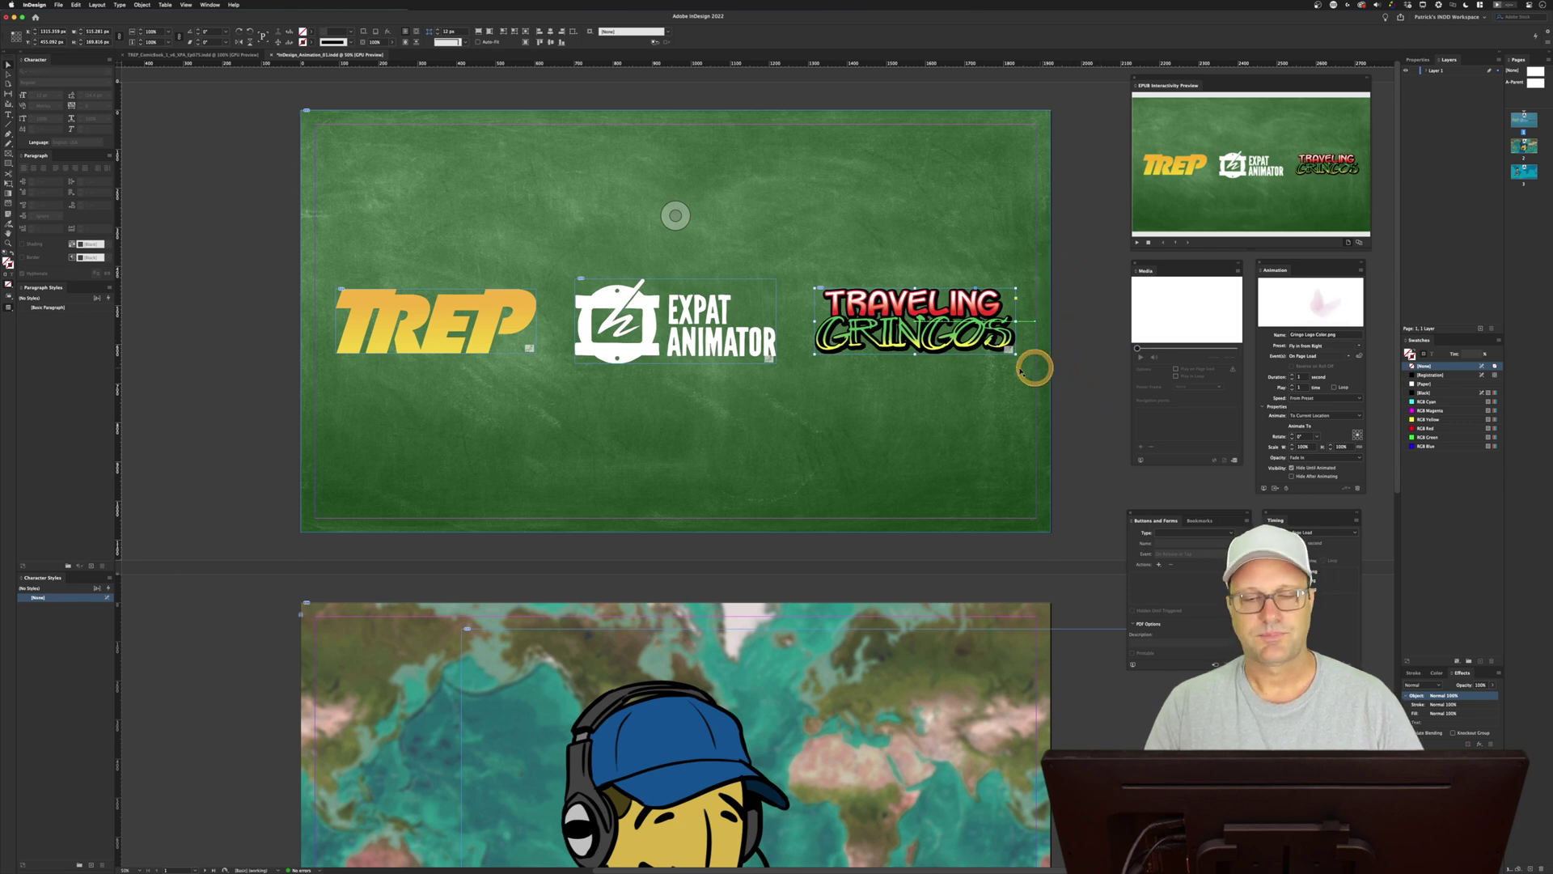
left_click(1097, 405)
Give the headset character's blue cap a Fly out Bottom animation preset
scroll(1098, 405, "down", 5)
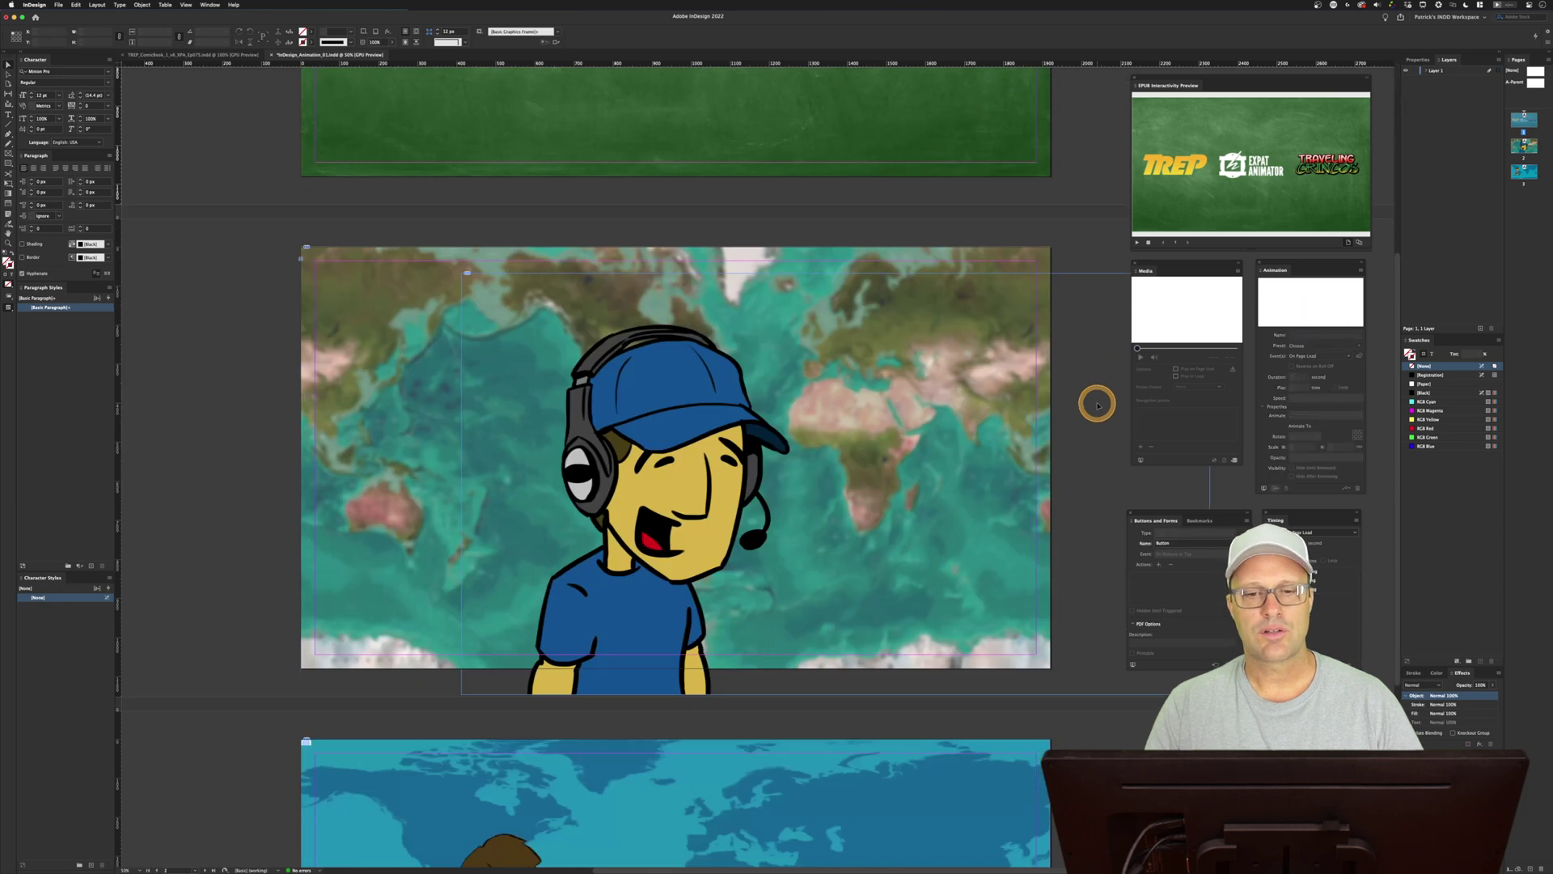
scroll(1097, 405, "down", 3)
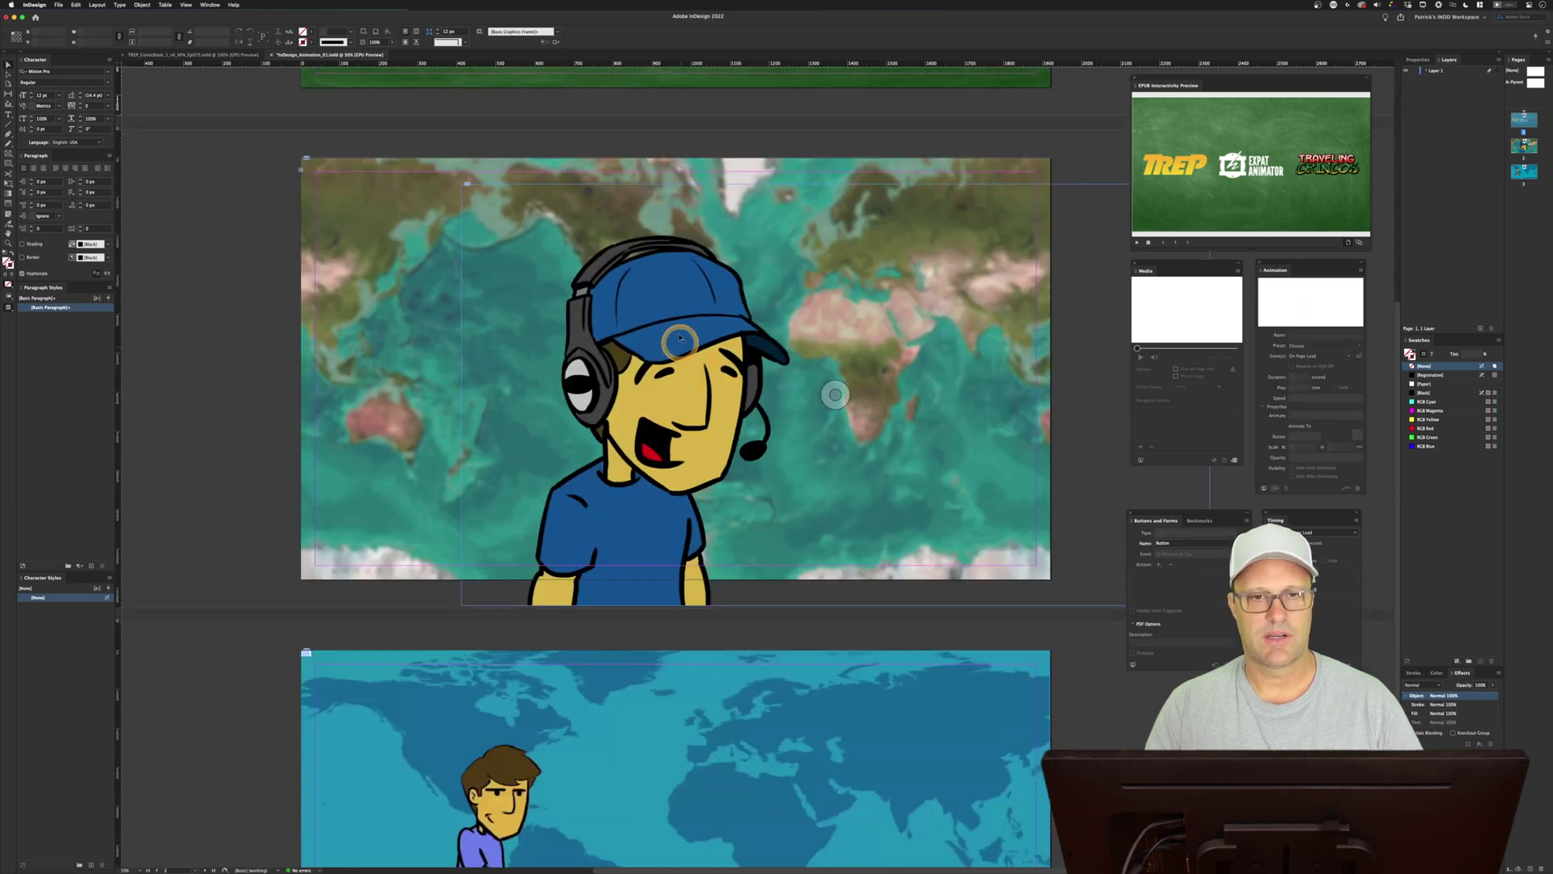
left_click(680, 339)
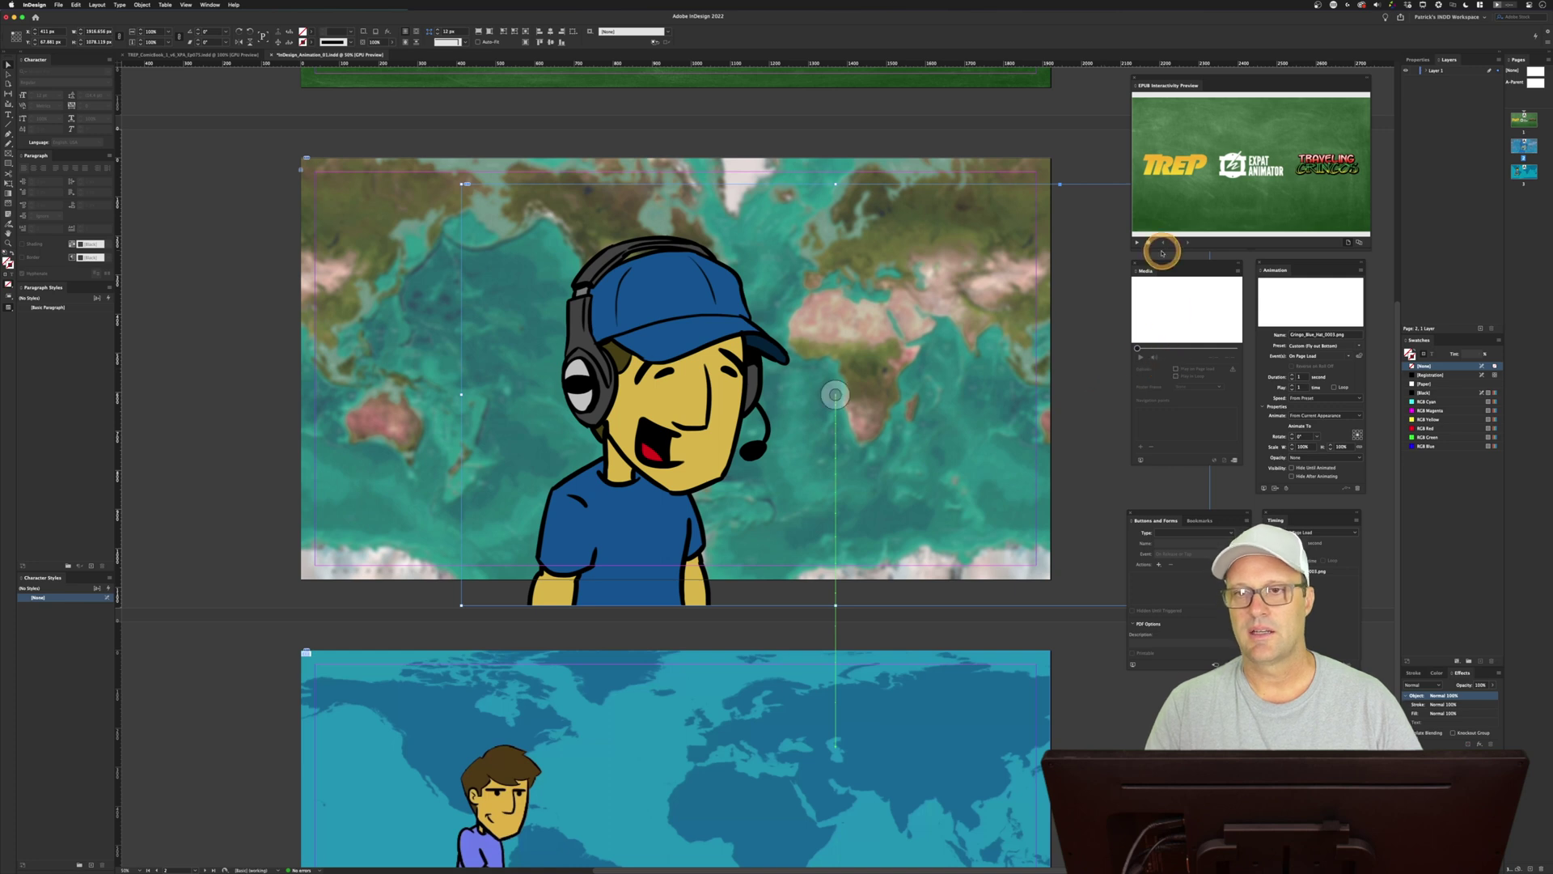
left_click(1136, 242)
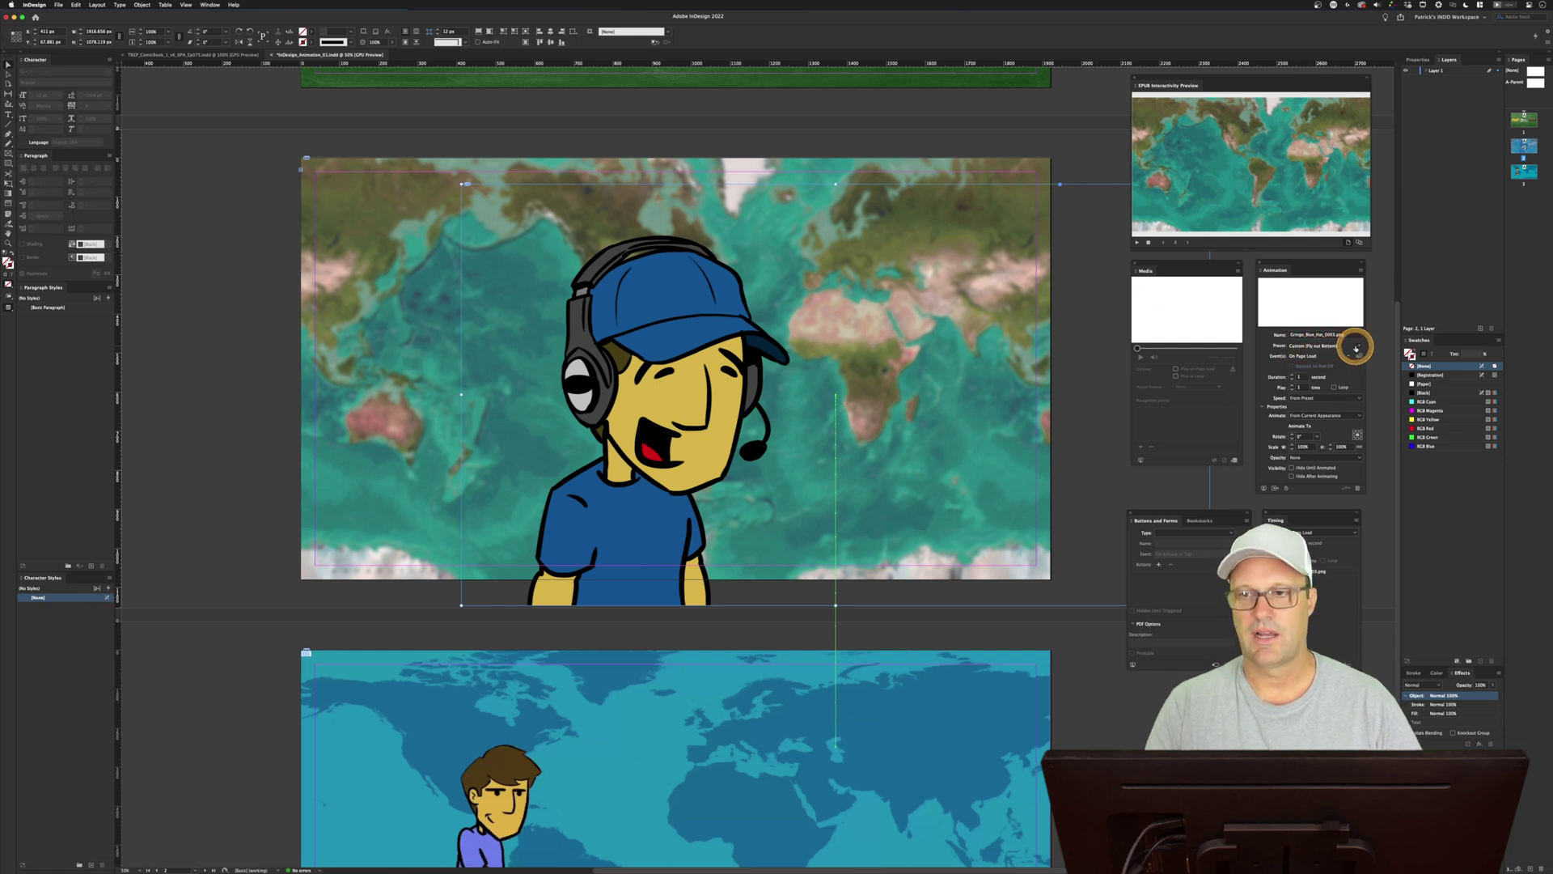
left_click(1359, 346)
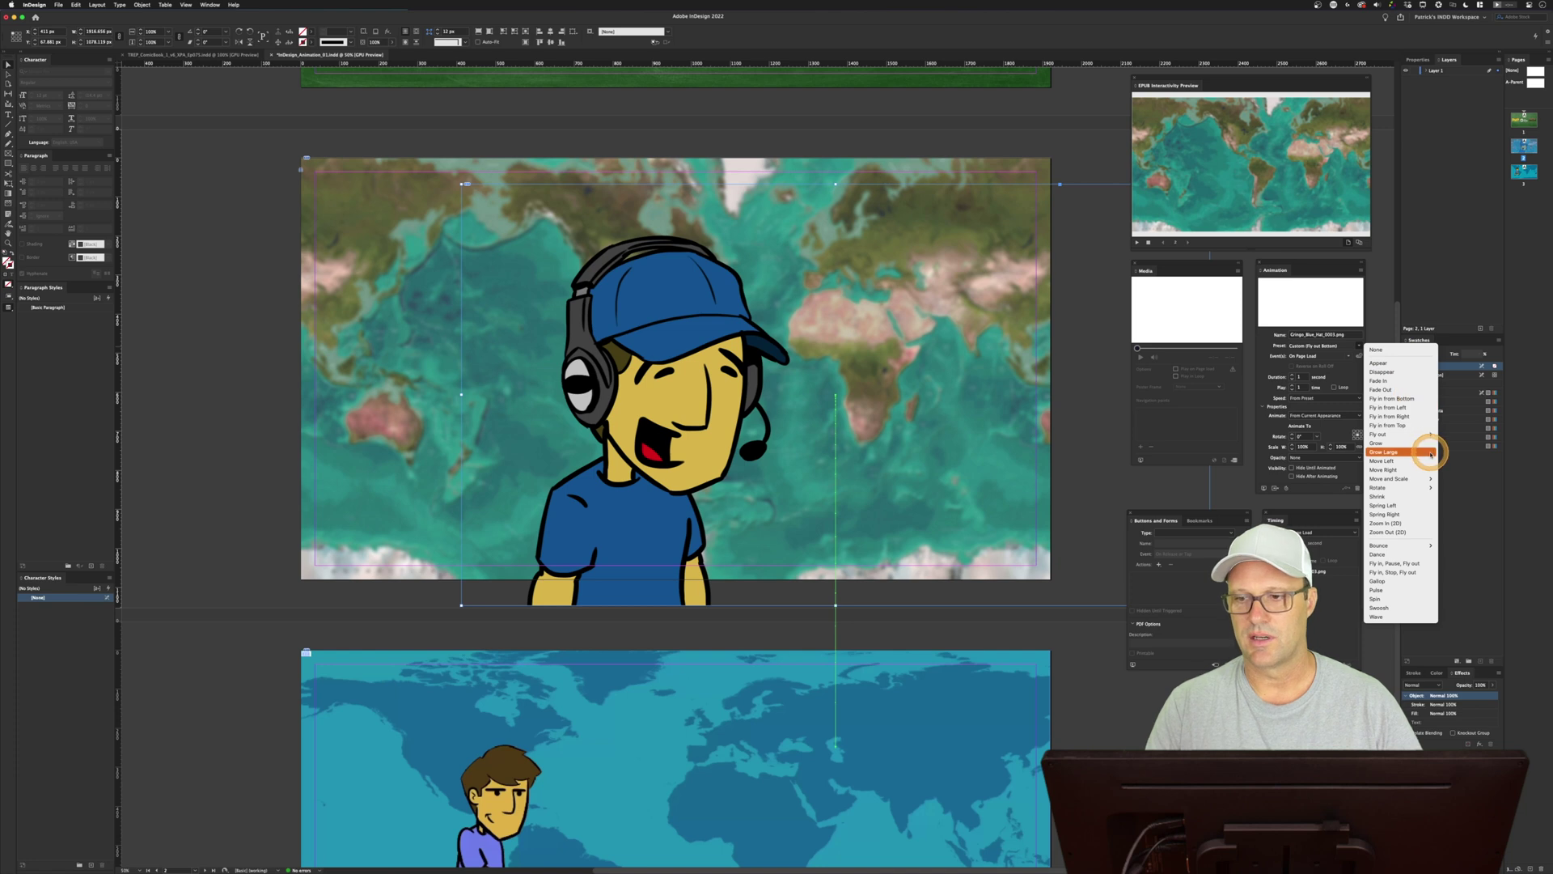
mouse_move(1415, 436)
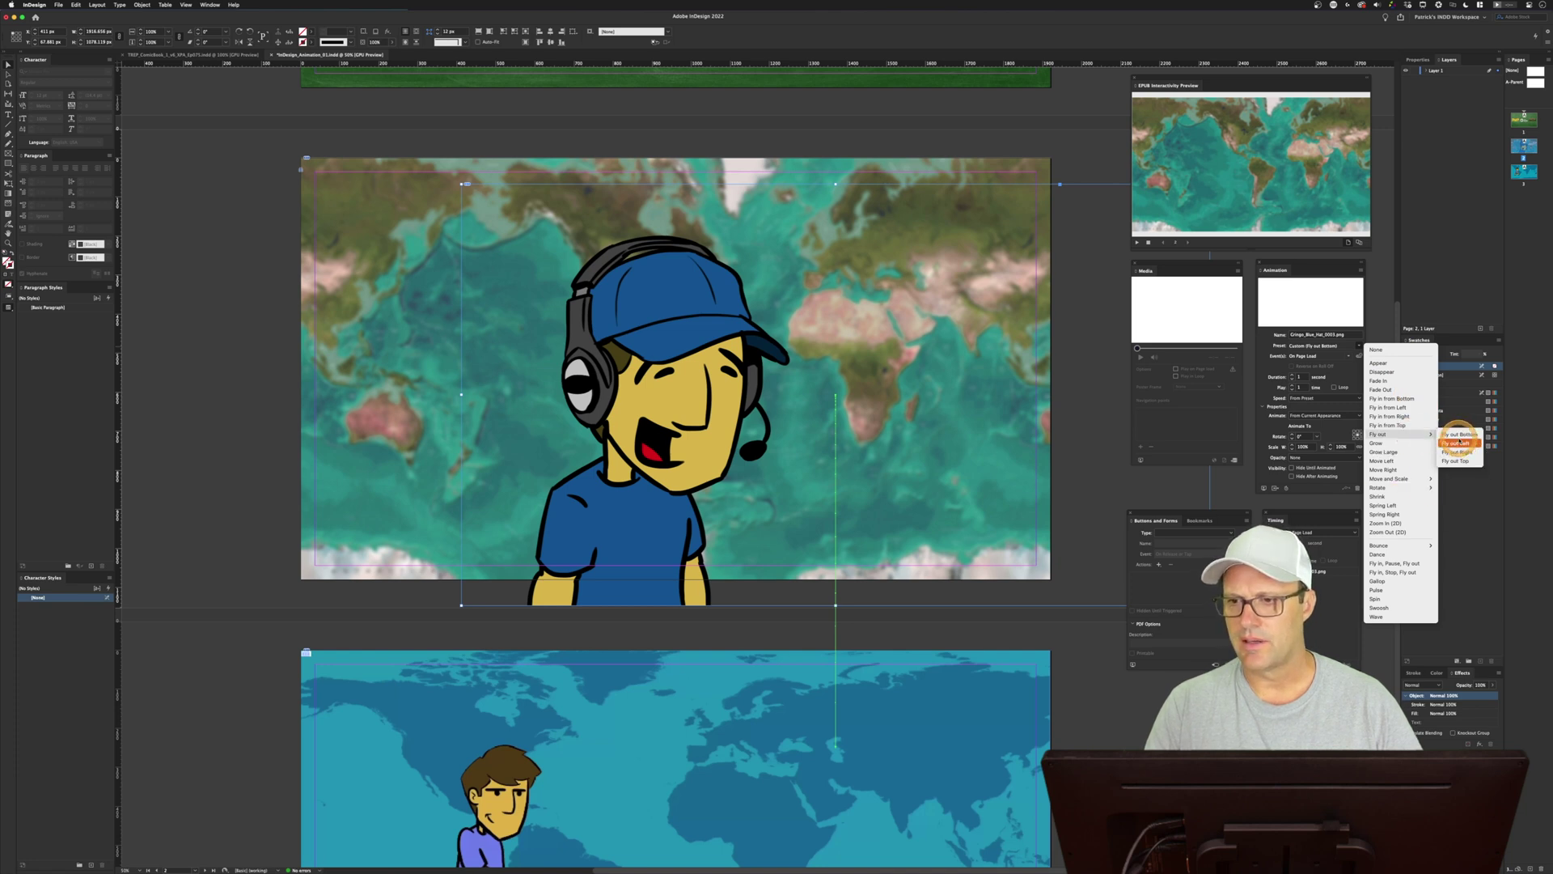
left_click(1461, 435)
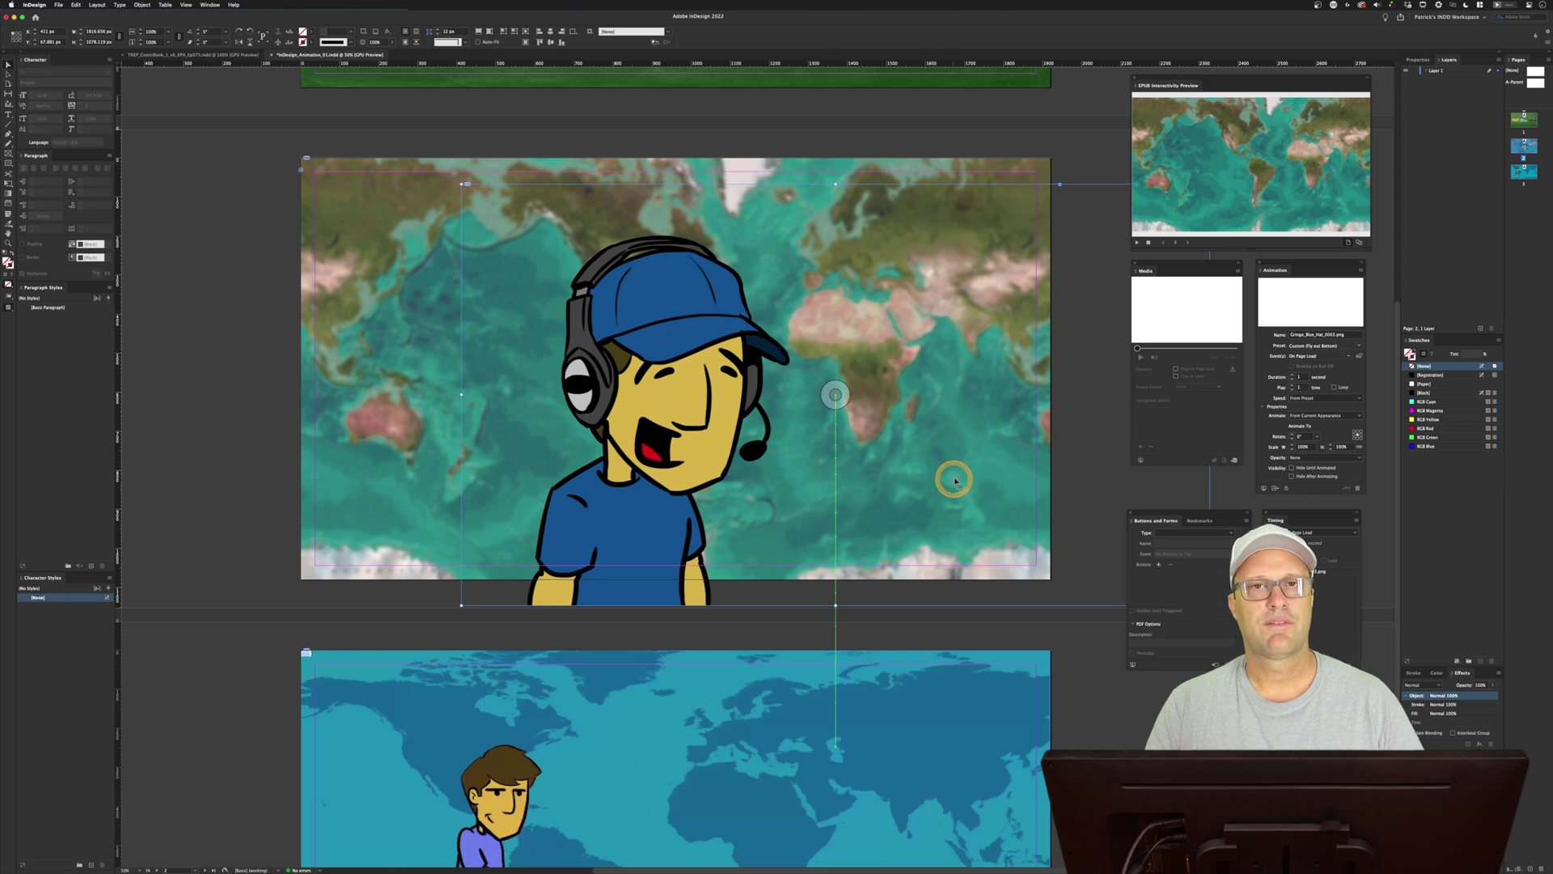
scroll(1084, 467, "down", 5)
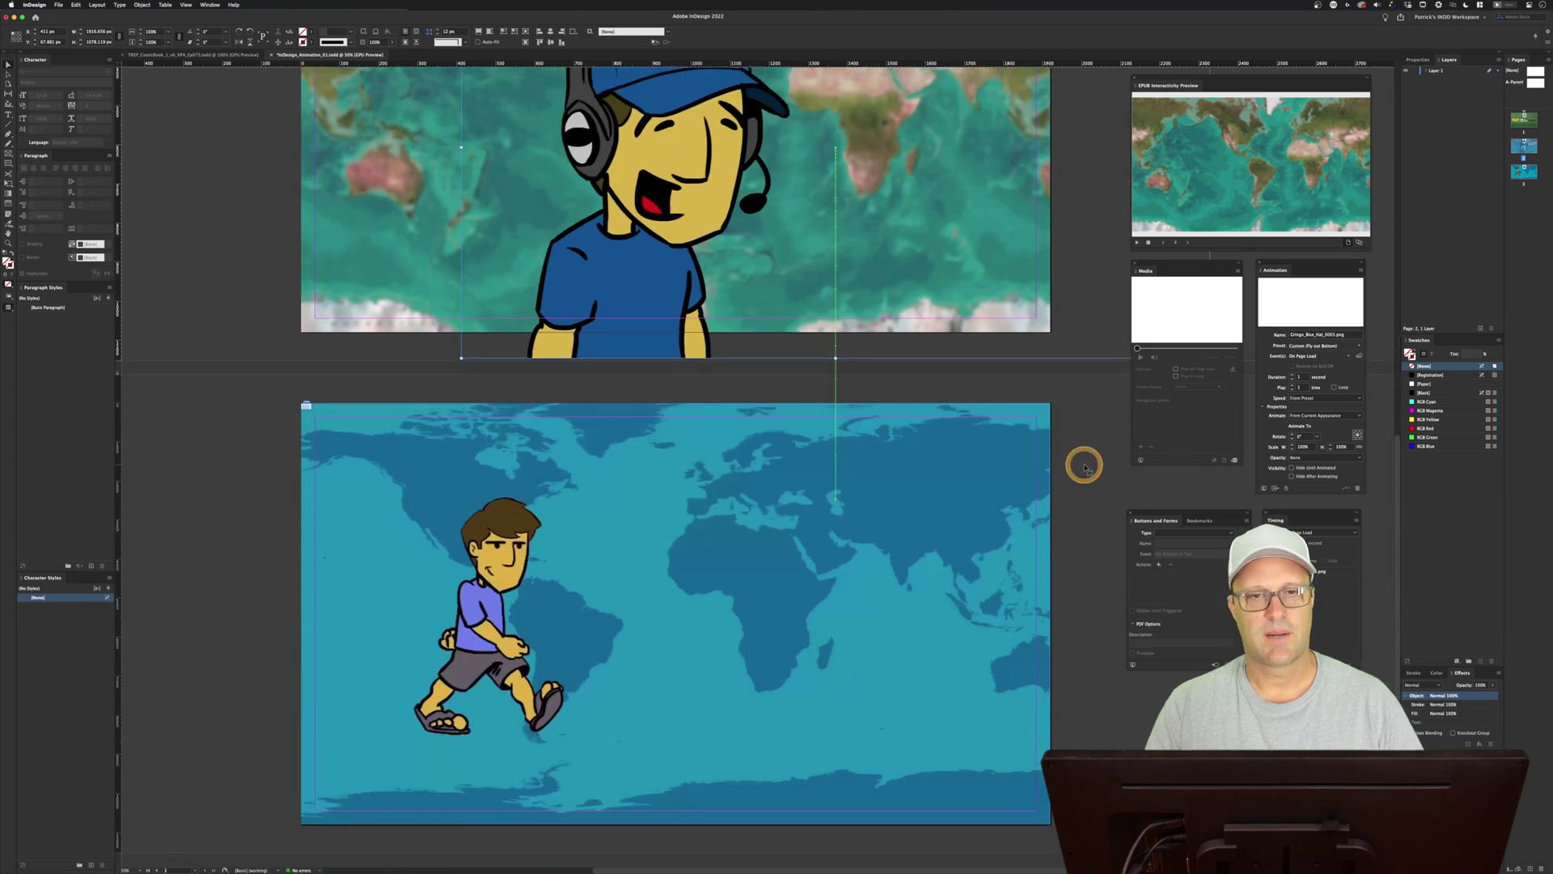
Scale the world-map intro video down to about 1474 × 829 px and preview it playing
left_click(675, 614)
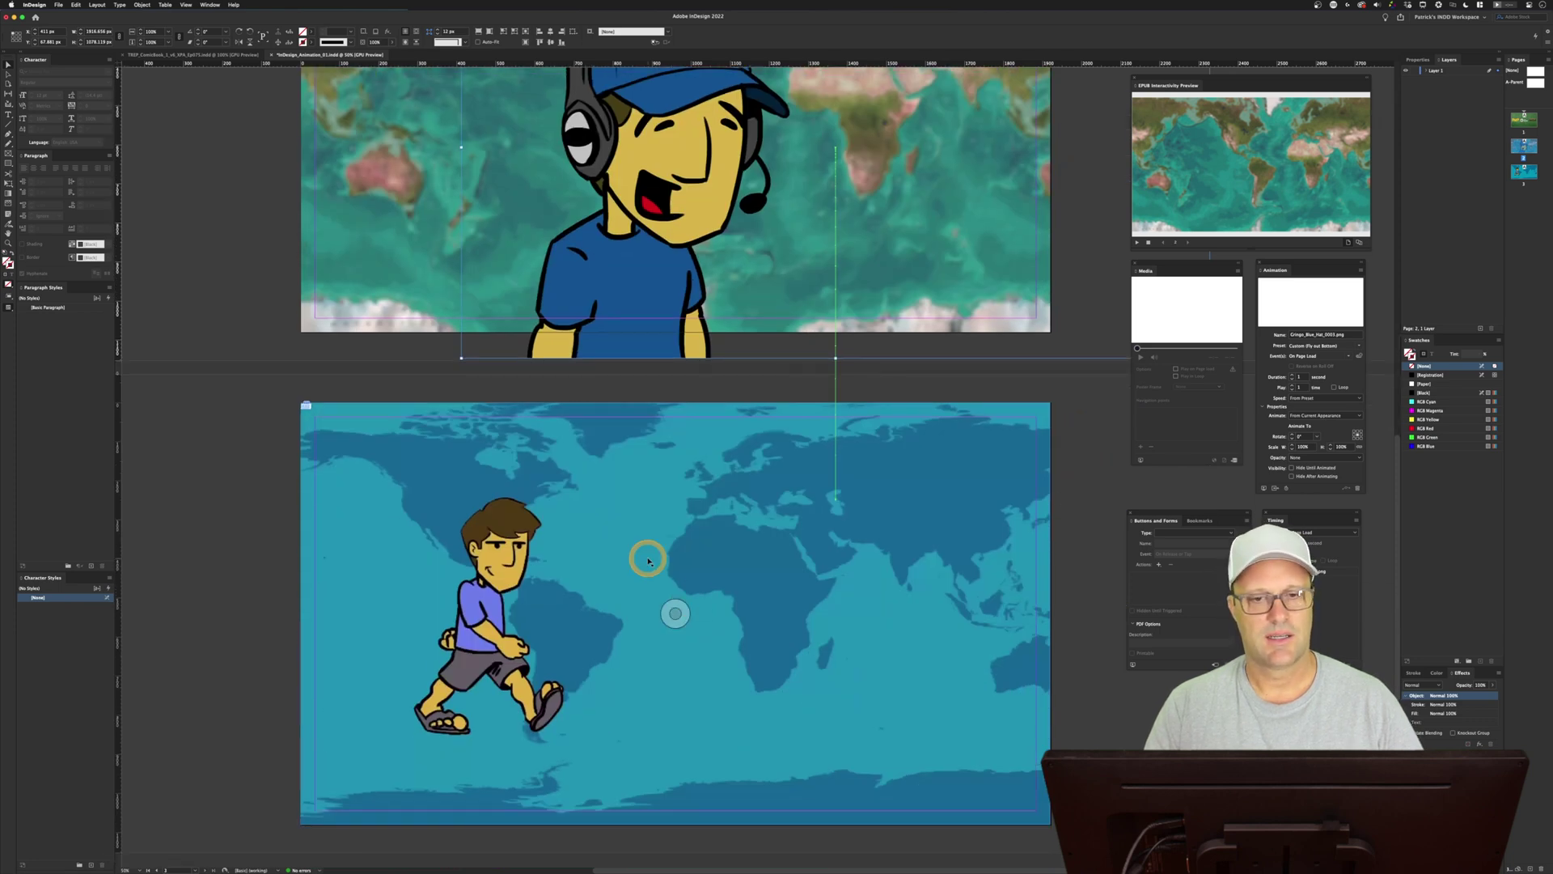
left_click(371, 451)
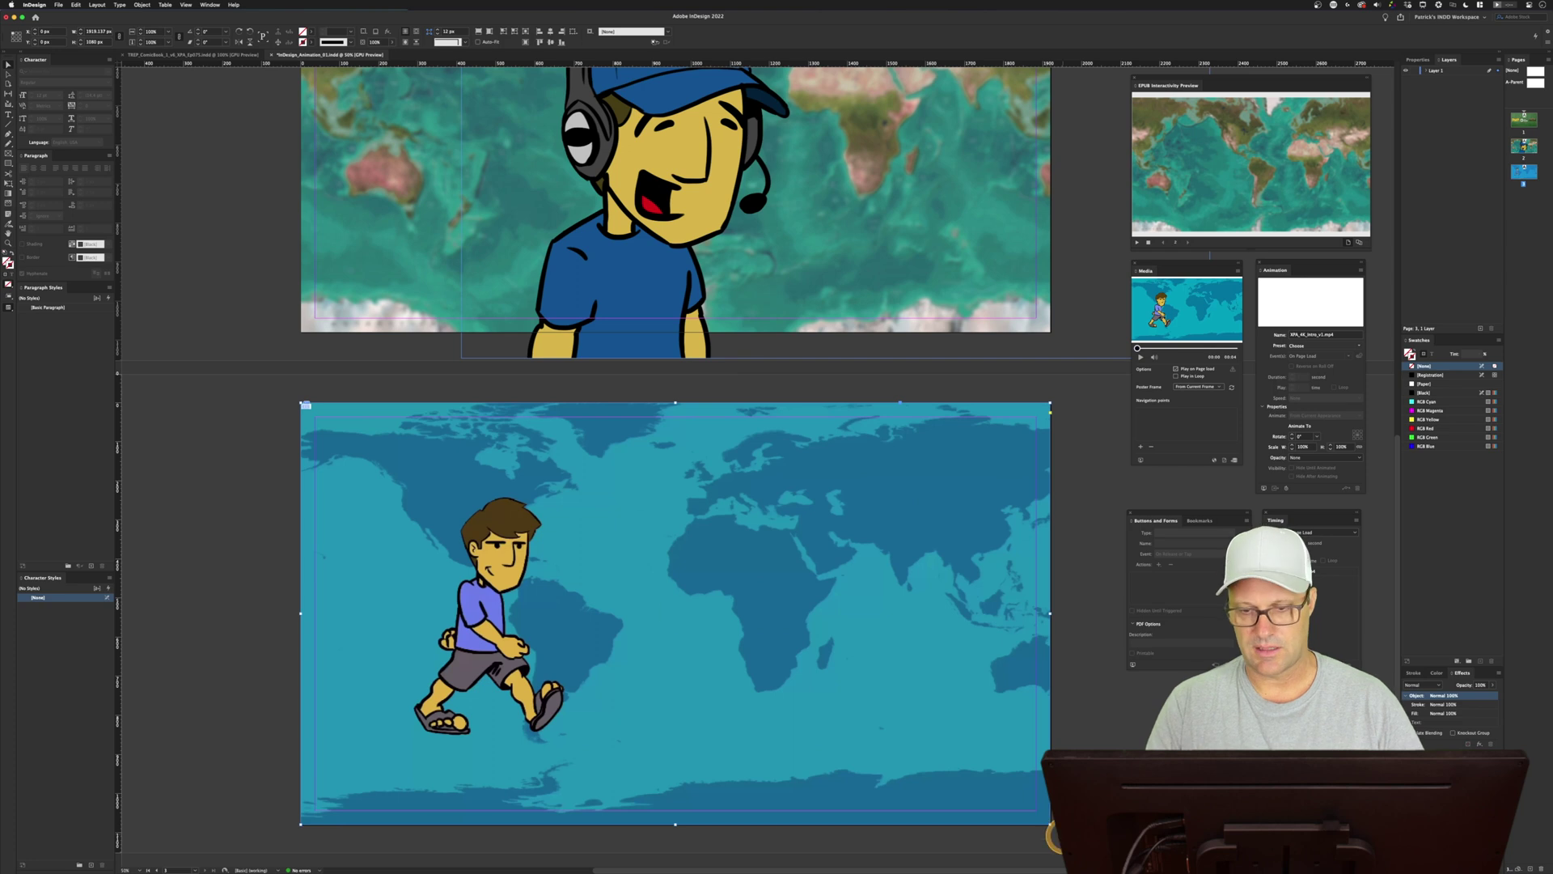
left_click_drag(1049, 826, 937, 668)
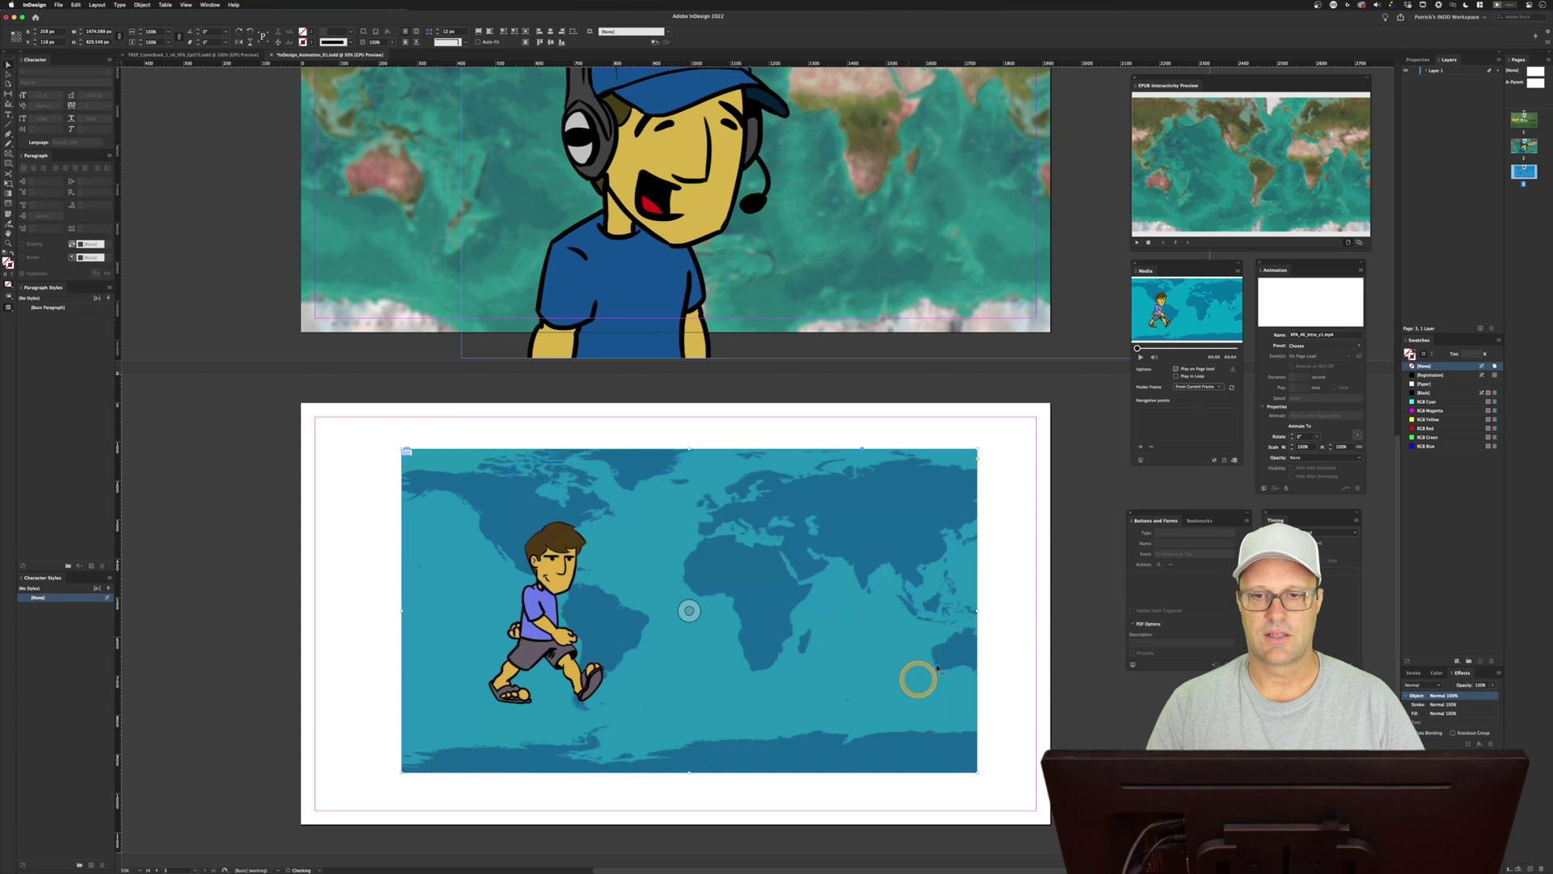
left_click(1060, 446)
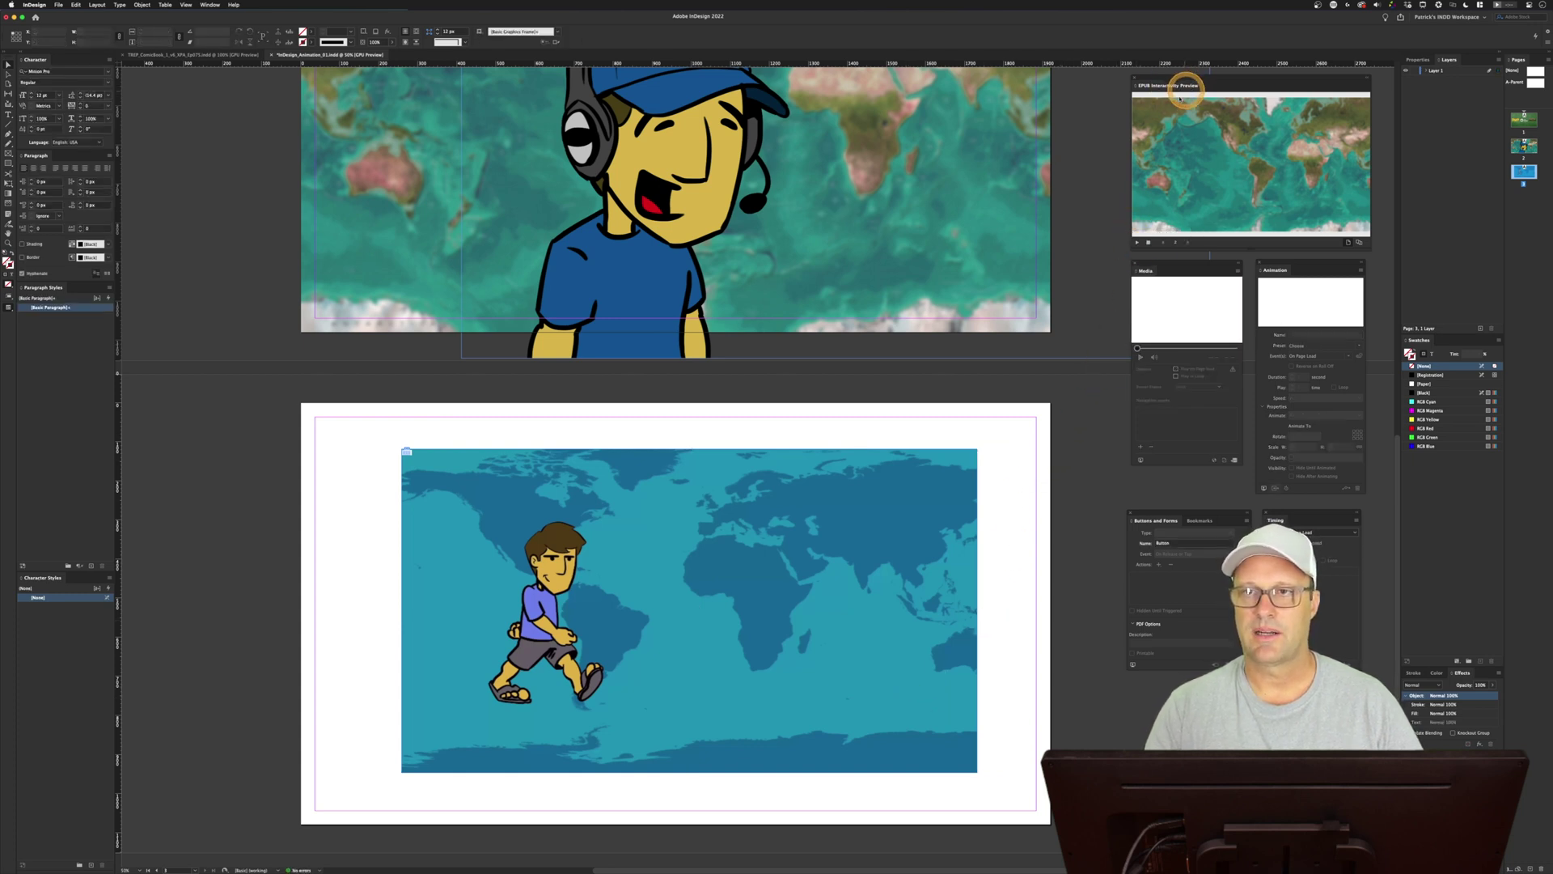
left_click(1138, 242)
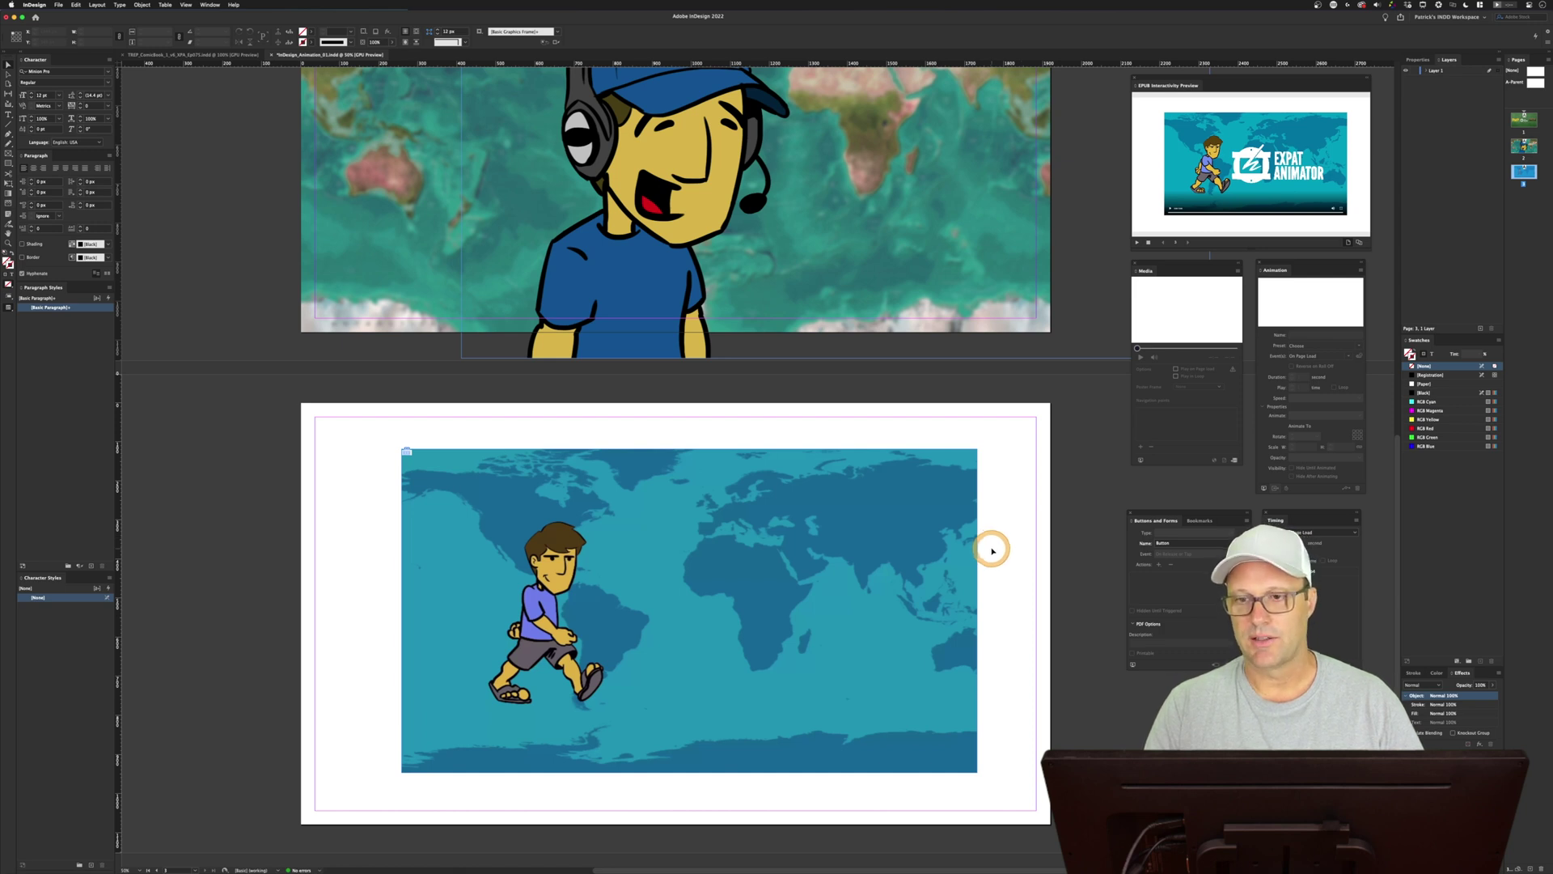
scroll(993, 551, "up", 5)
scroll(993, 551, "up", 7)
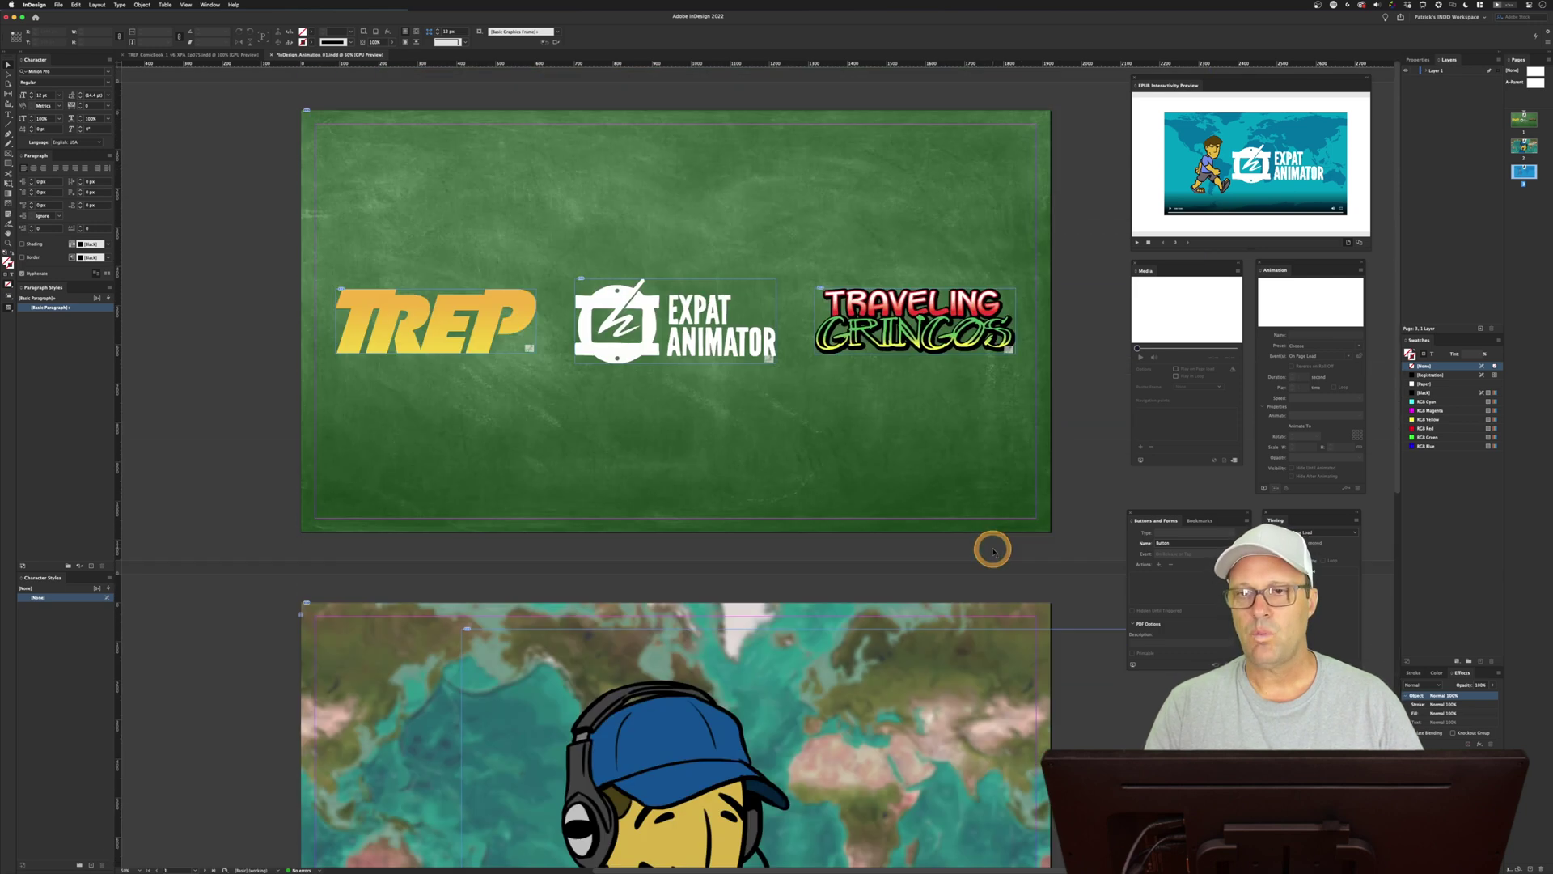
Publish the document with Publish Online, copy its share URL and close the dialog
left_click(1400, 18)
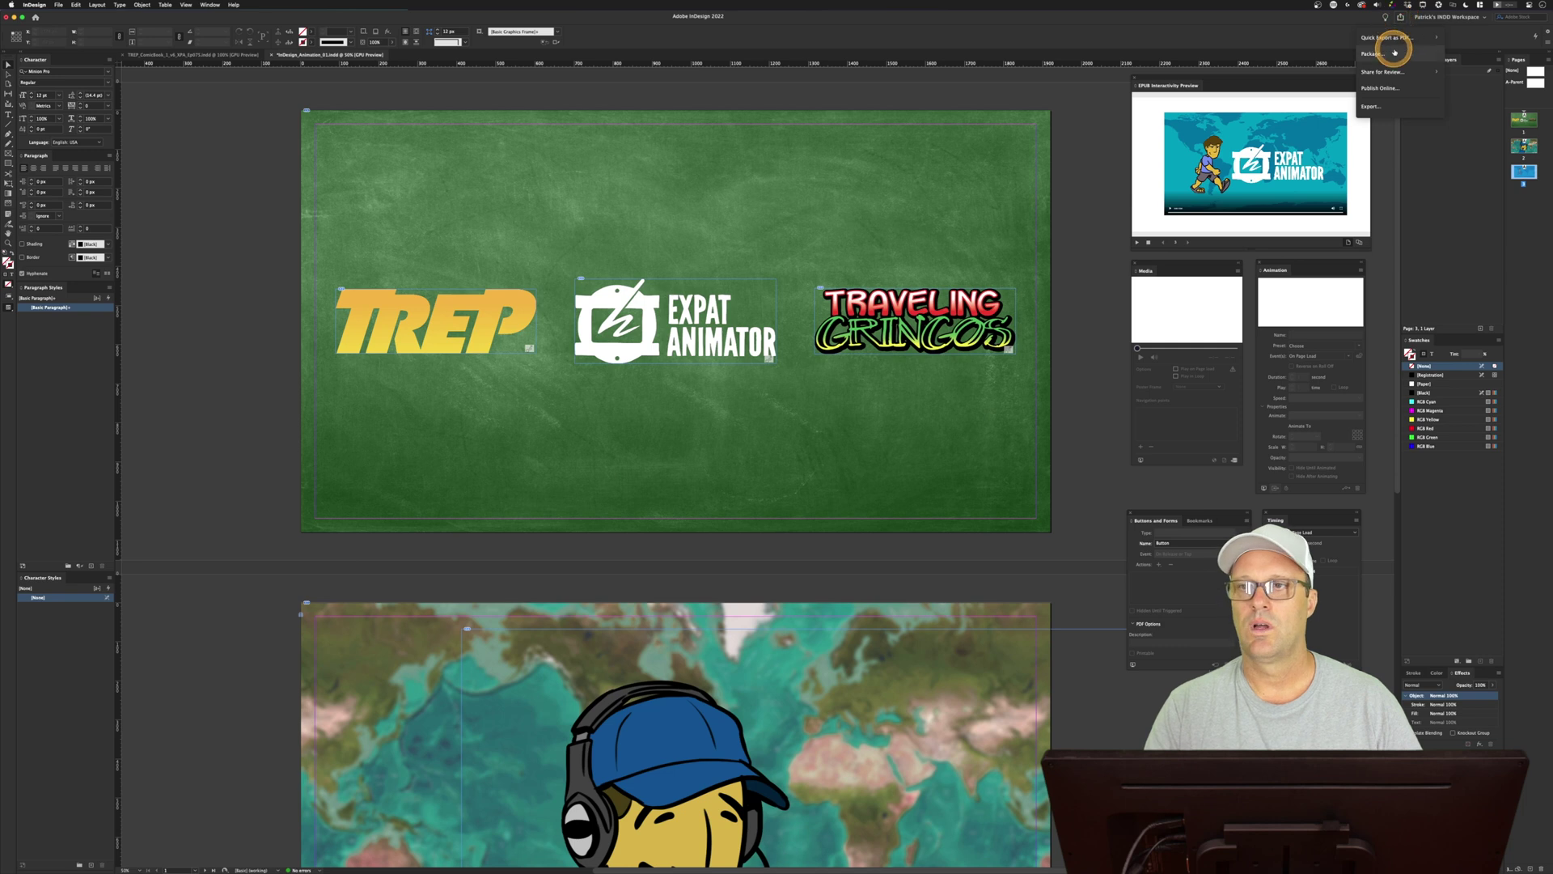
left_click(1383, 90)
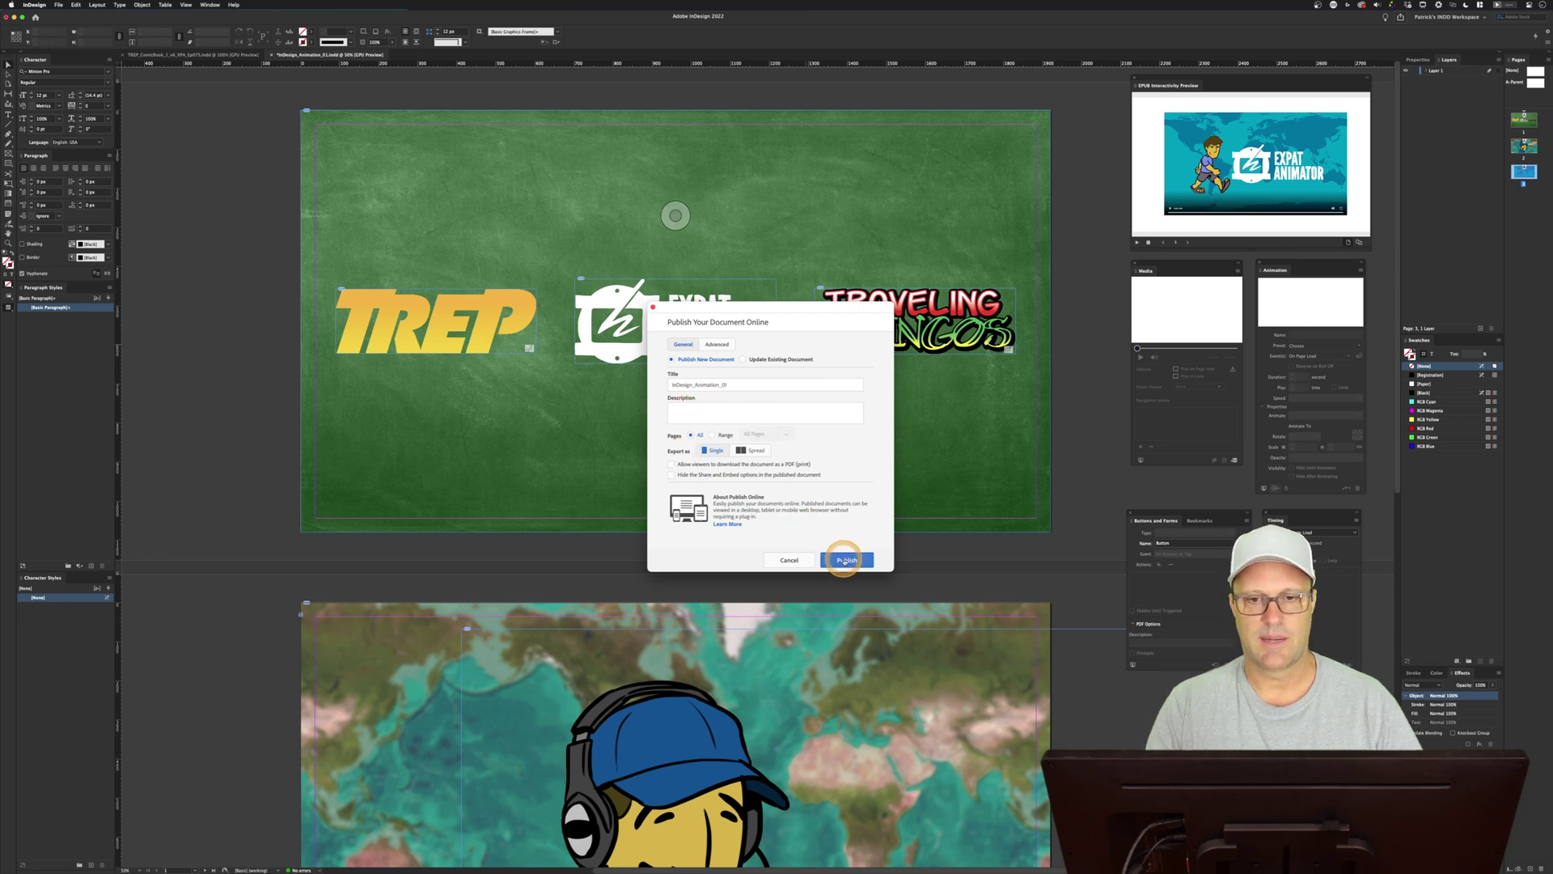
left_click(846, 560)
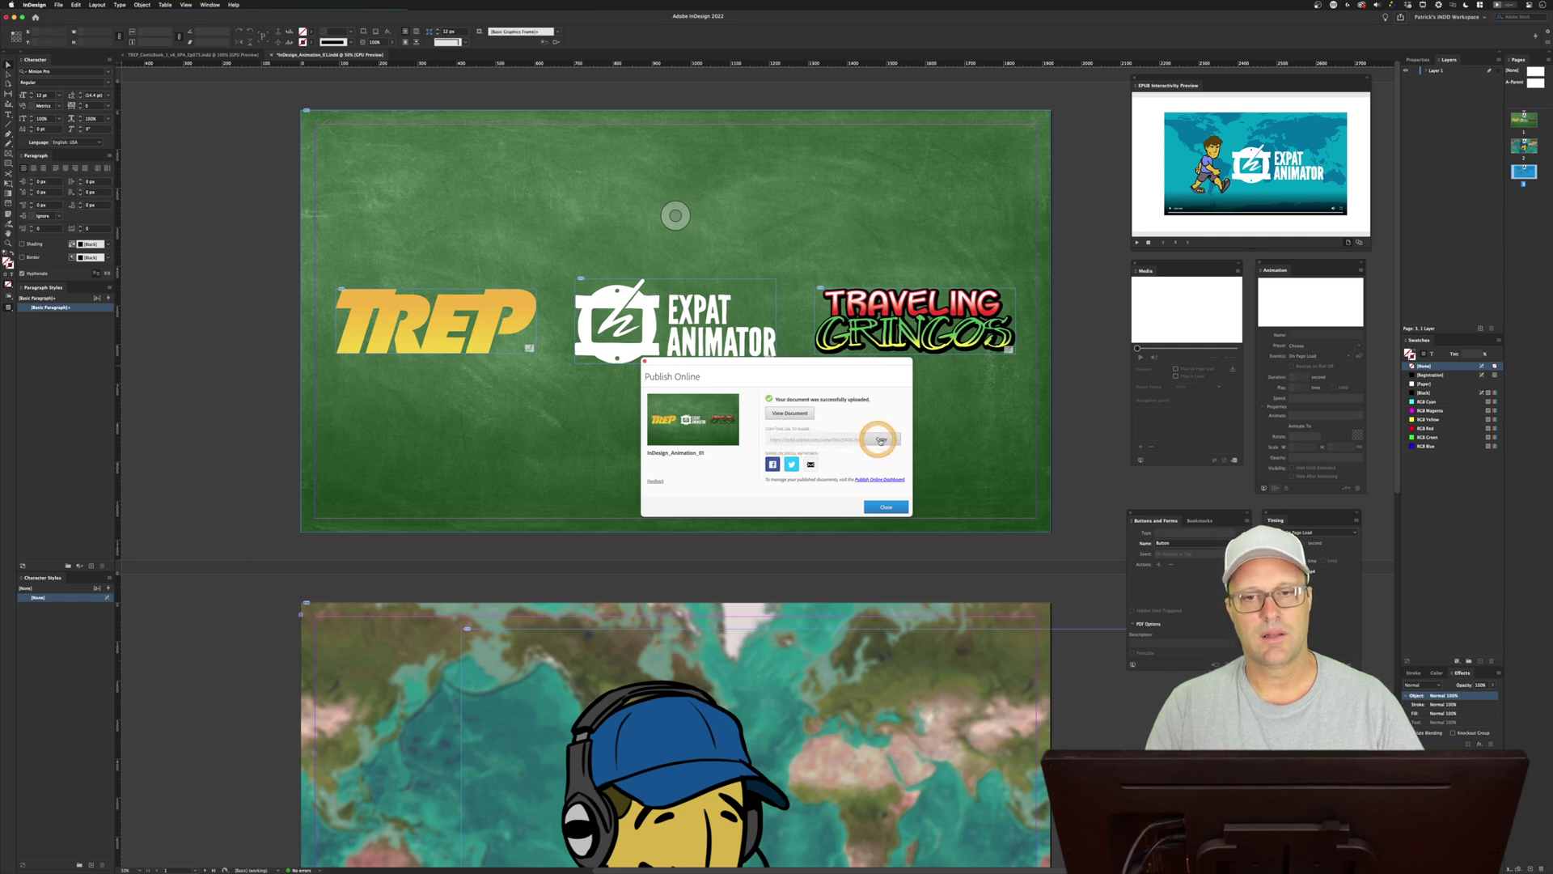
left_click(882, 440)
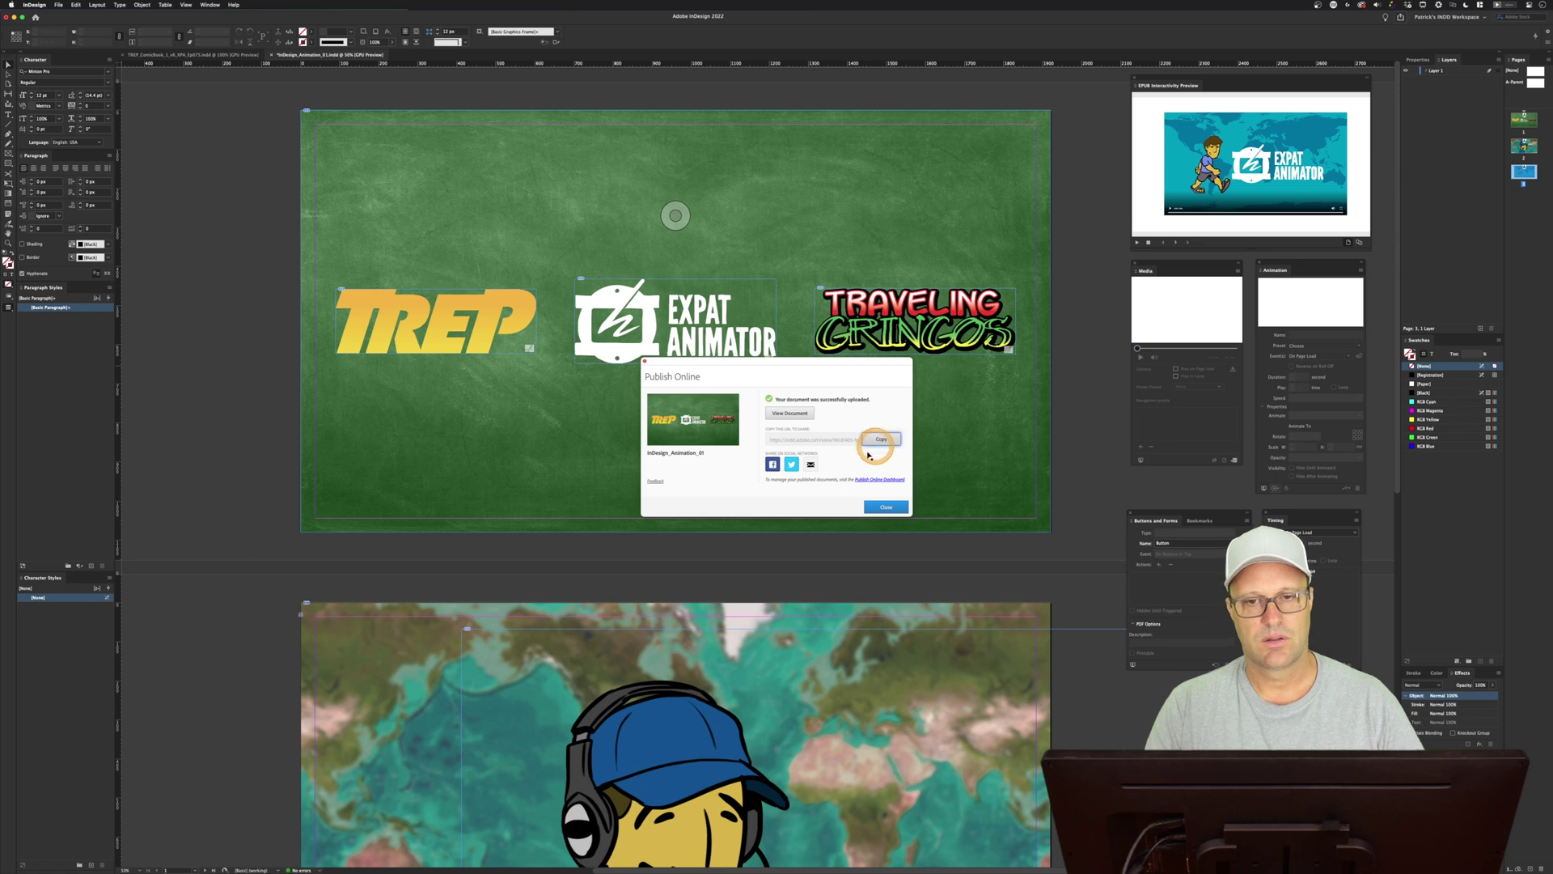
left_click(886, 508)
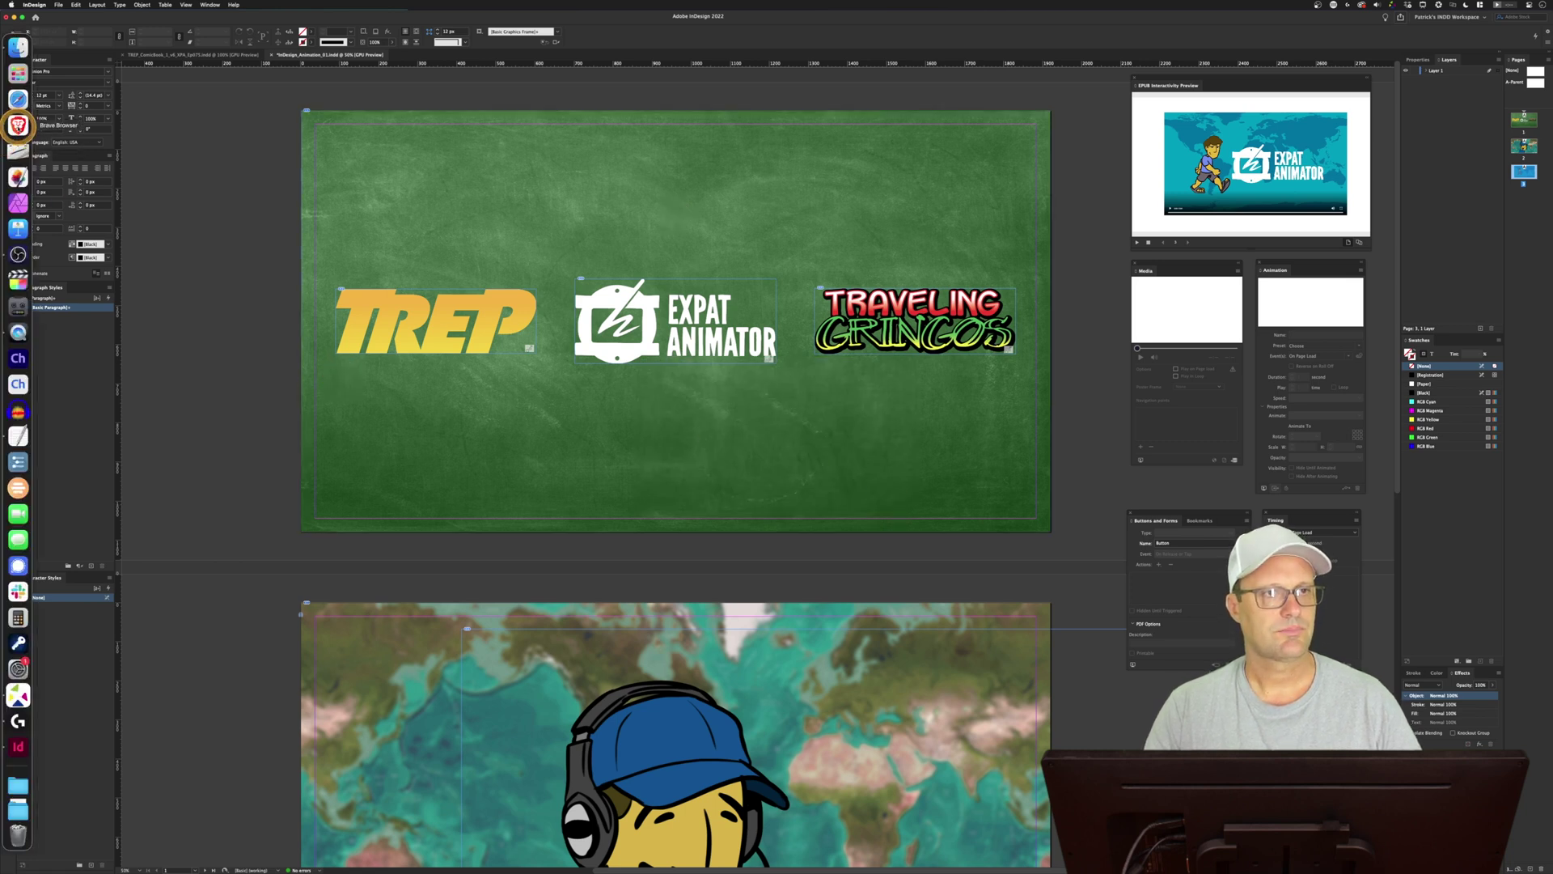
Paste the copied Publish Online URL into Brave's address bar and load the published document
left_click(19, 126)
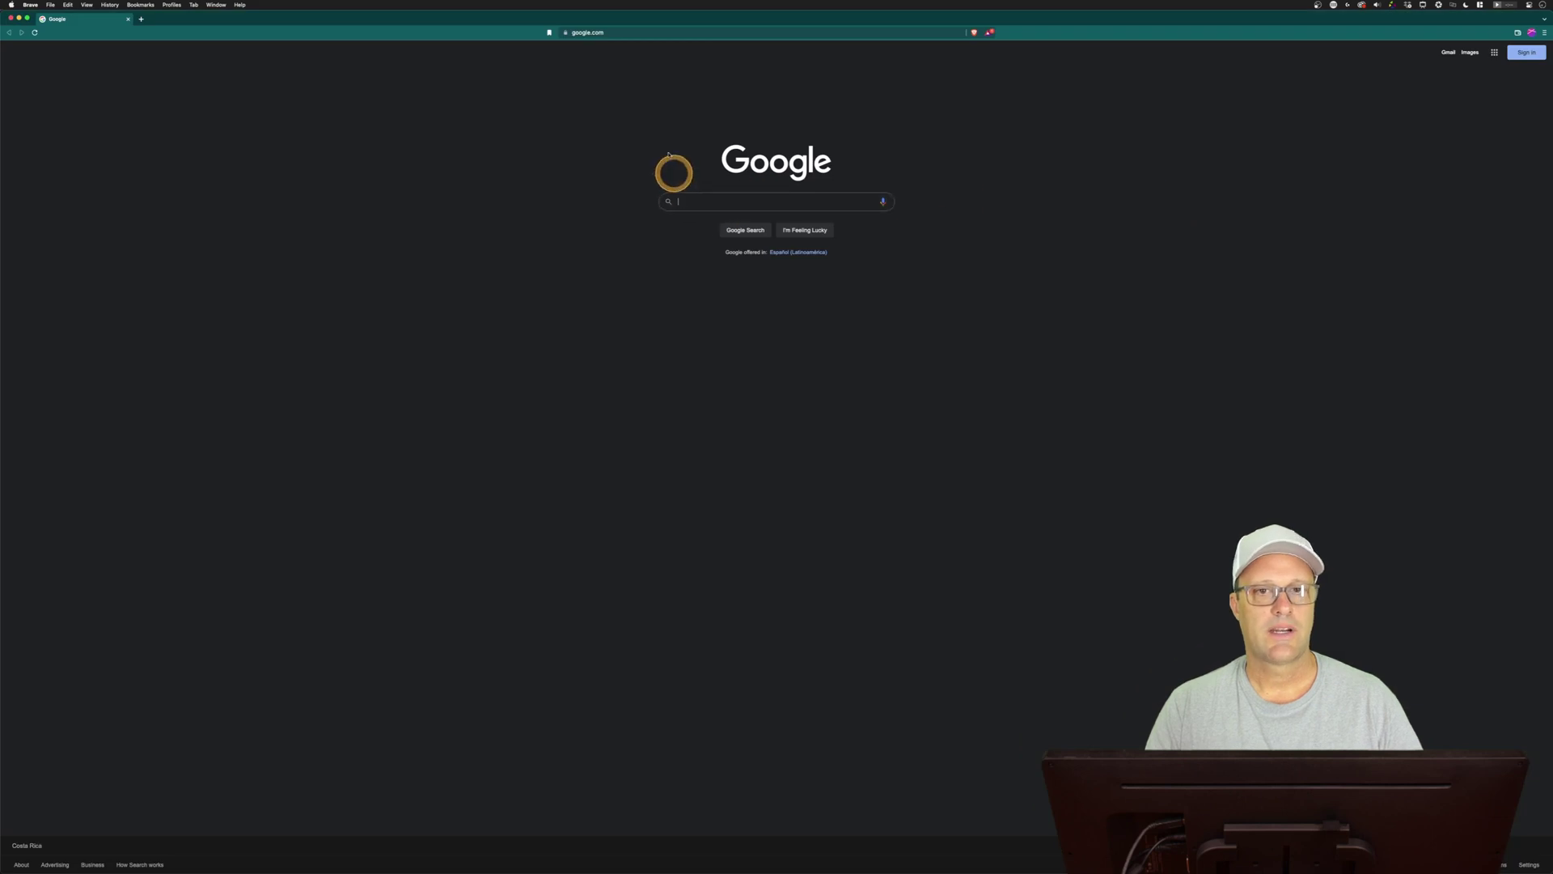
left_click(612, 33)
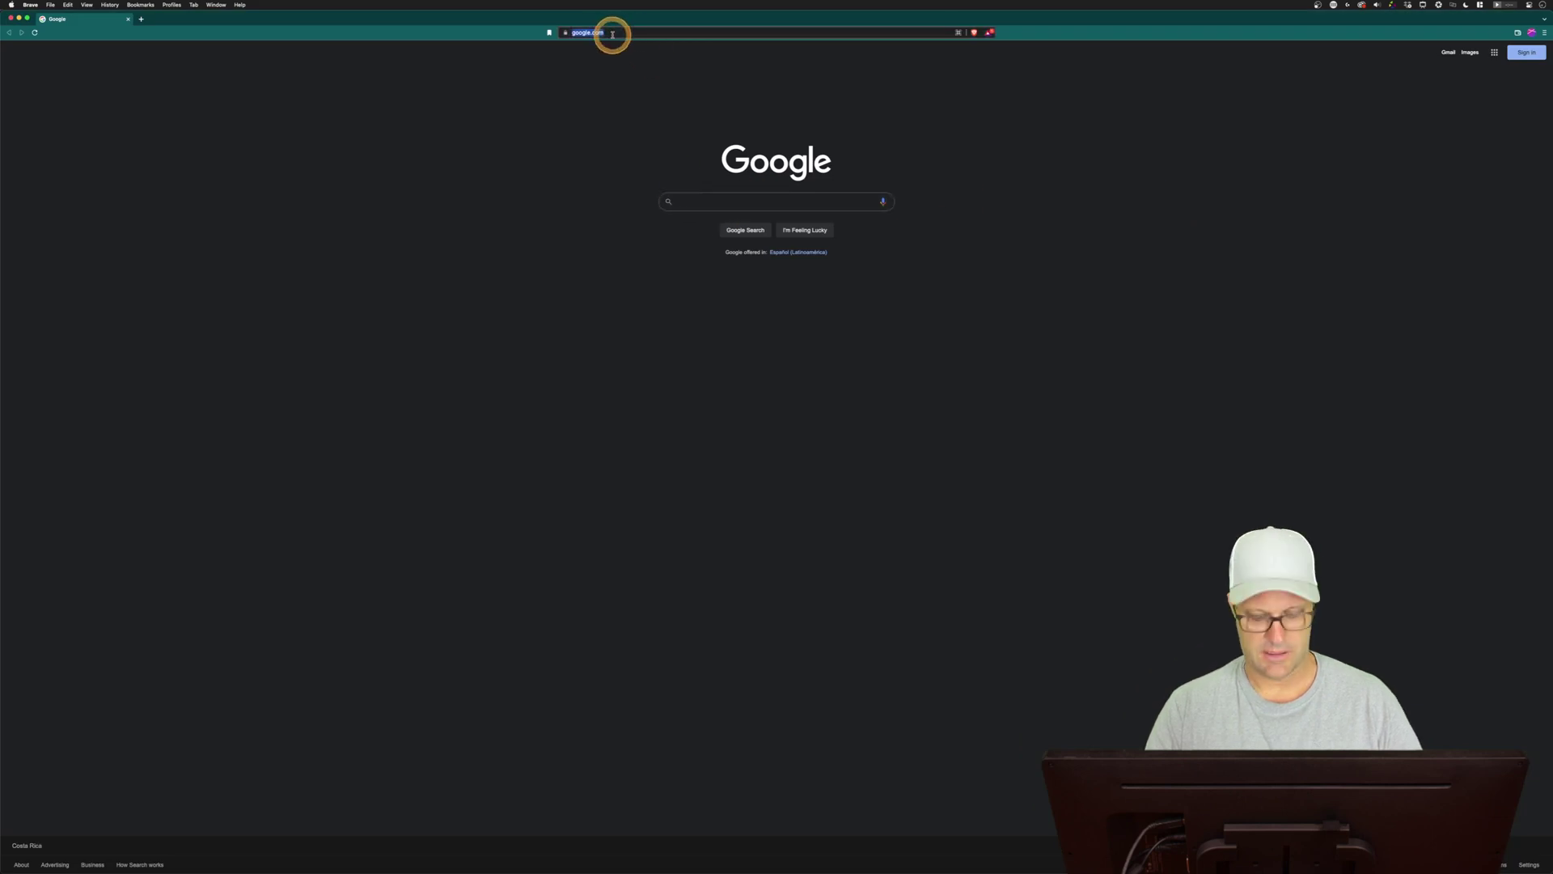
right_click(613, 33)
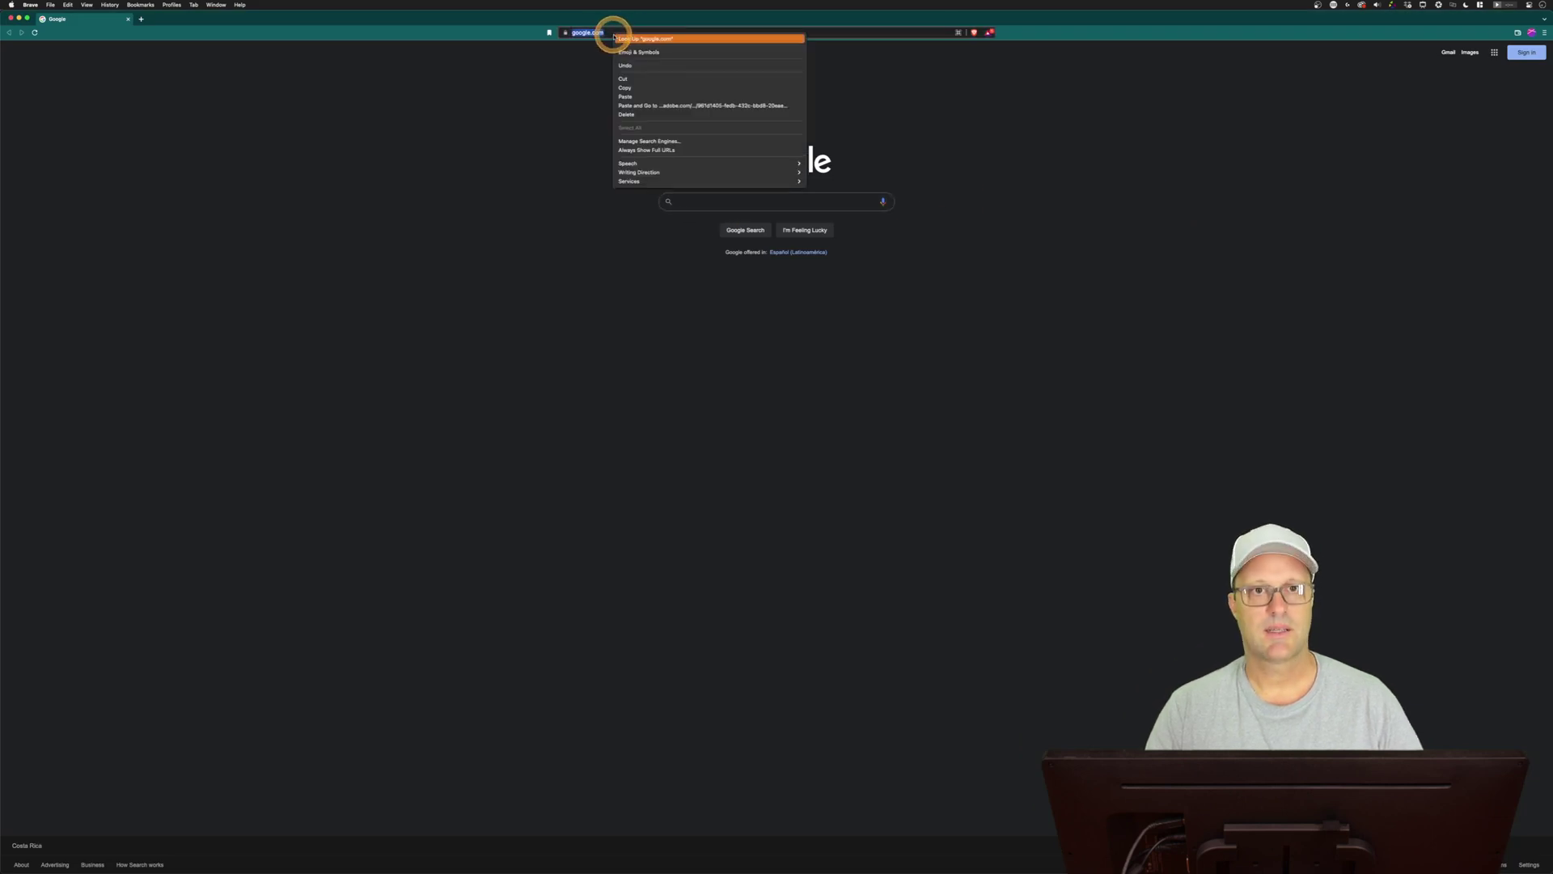
left_click(634, 98)
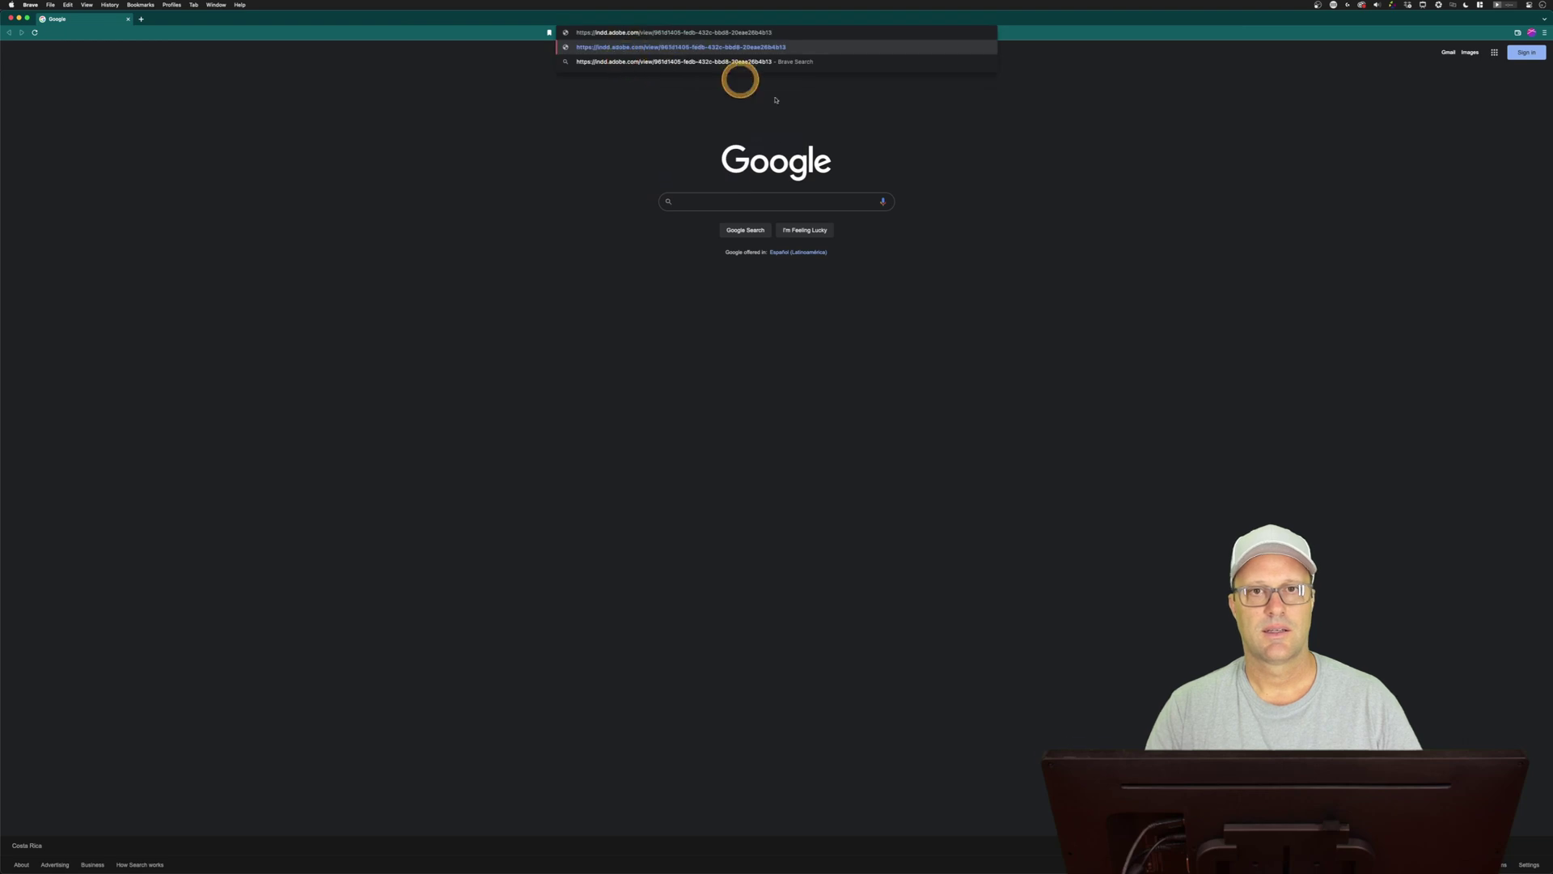
key("Return")
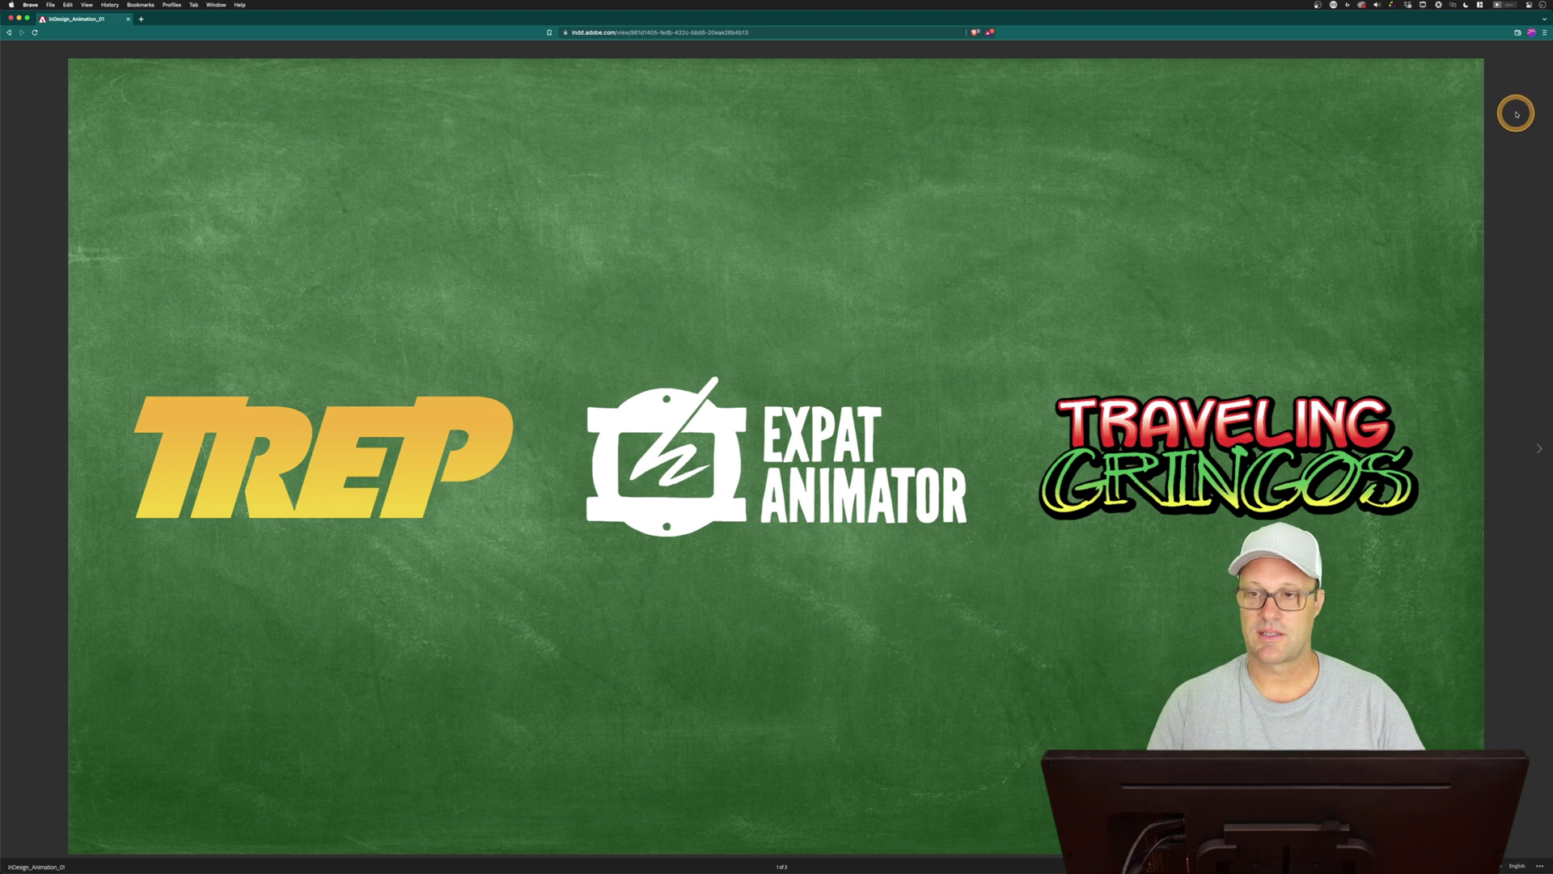
left_click(1538, 450)
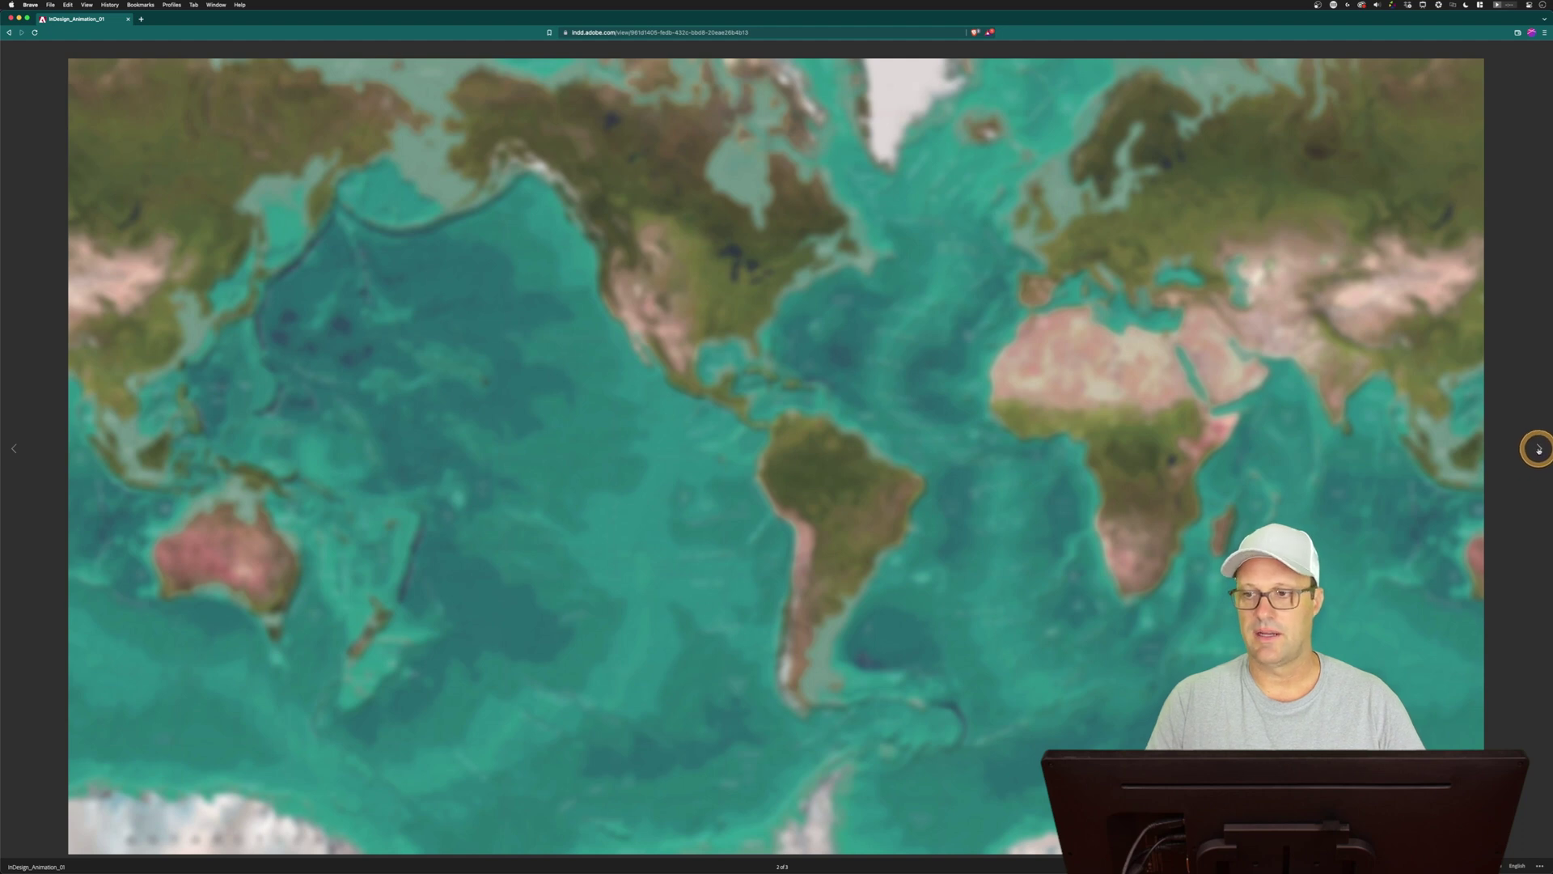
left_click(1538, 450)
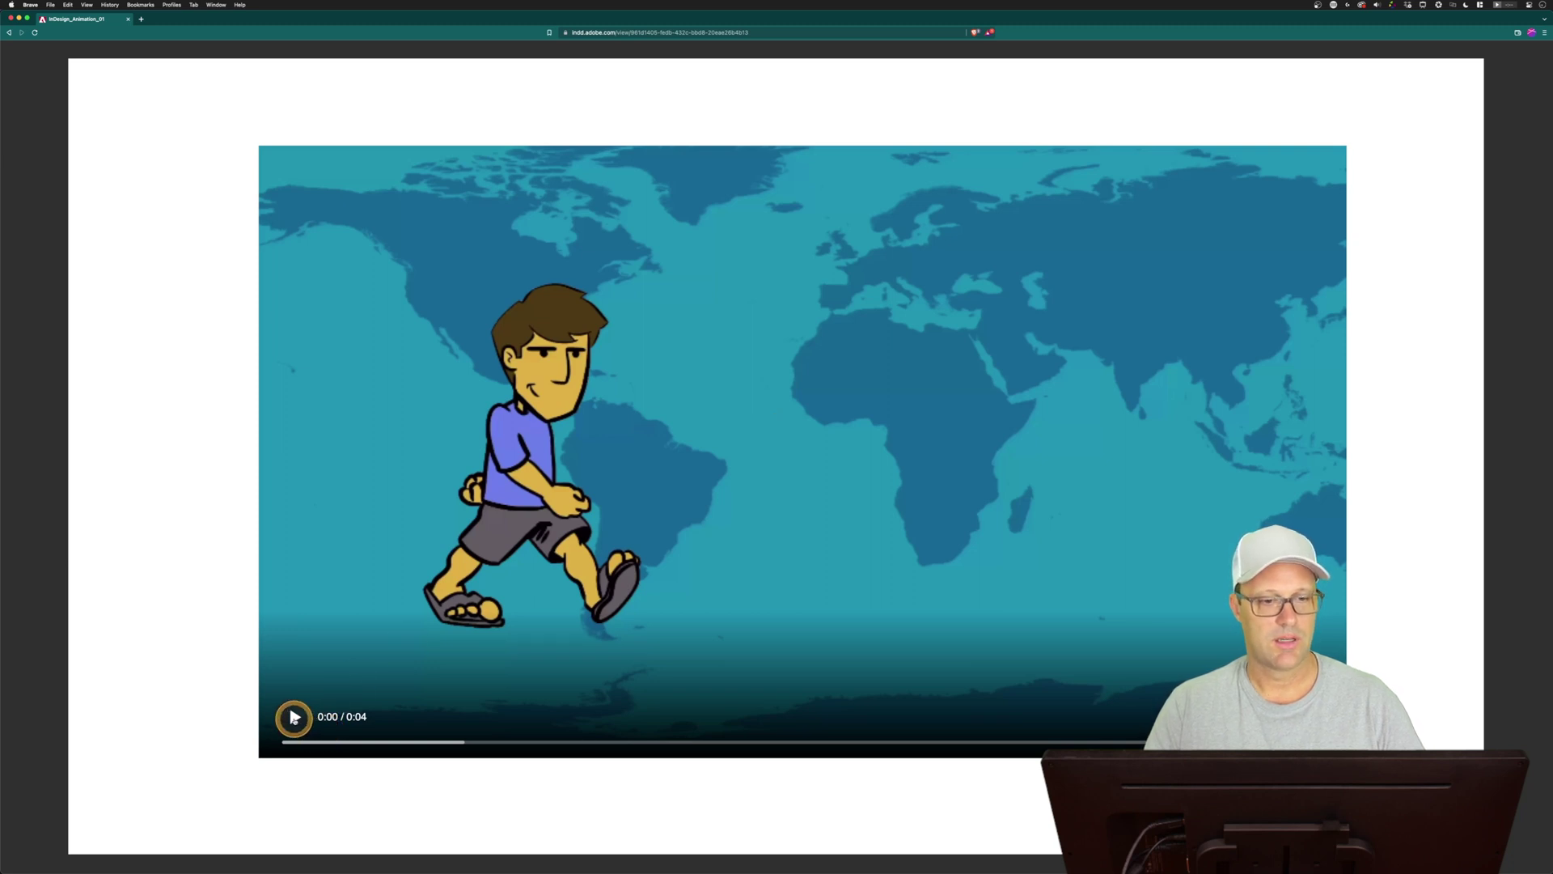
left_click(295, 717)
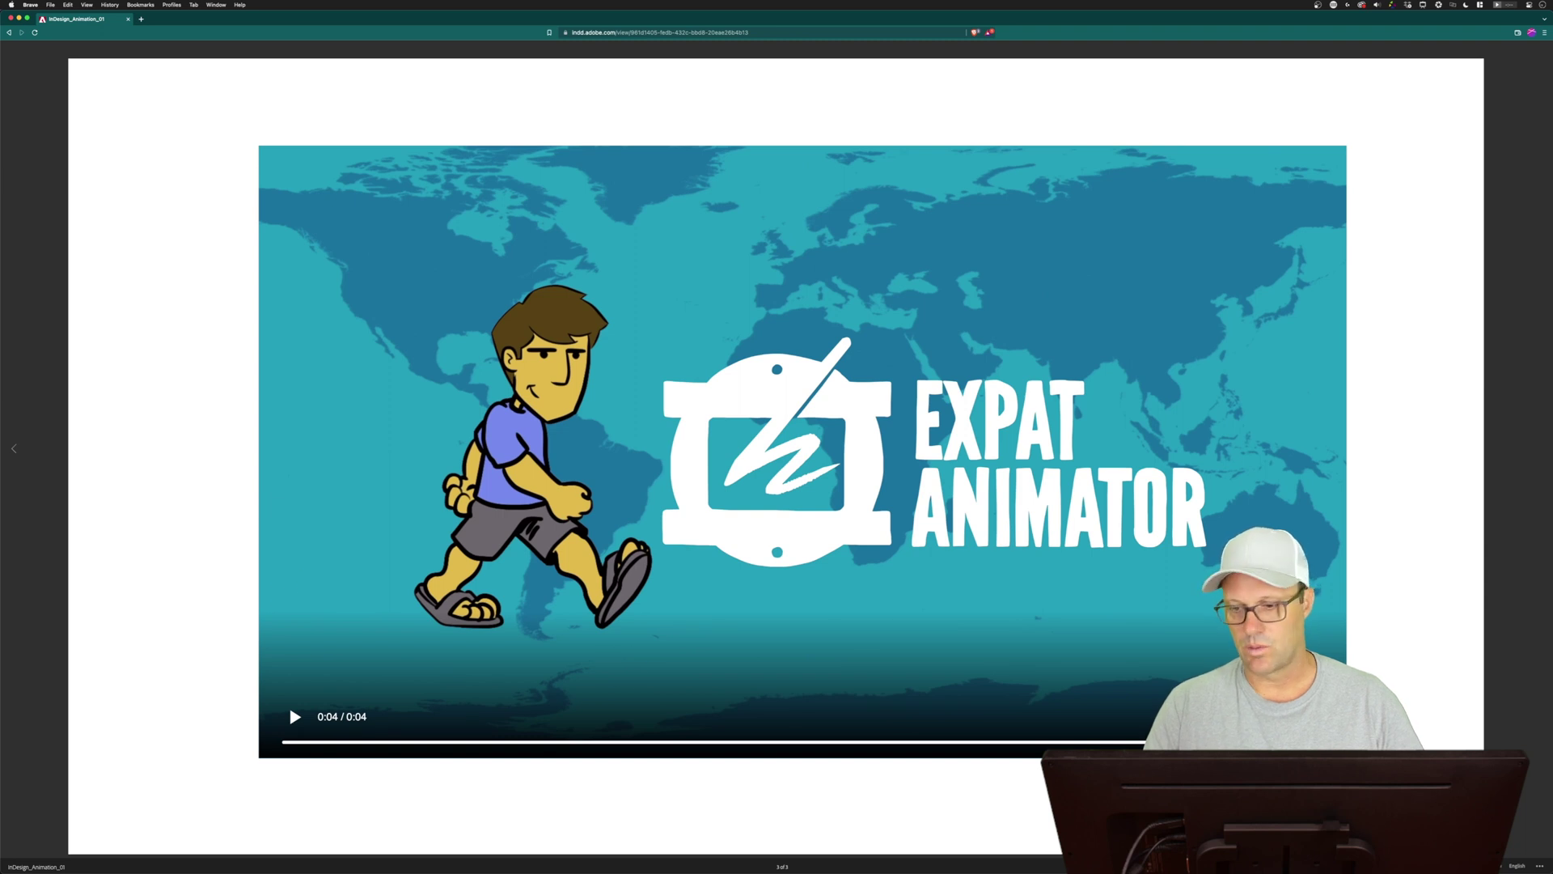
mouse_move(782, 862)
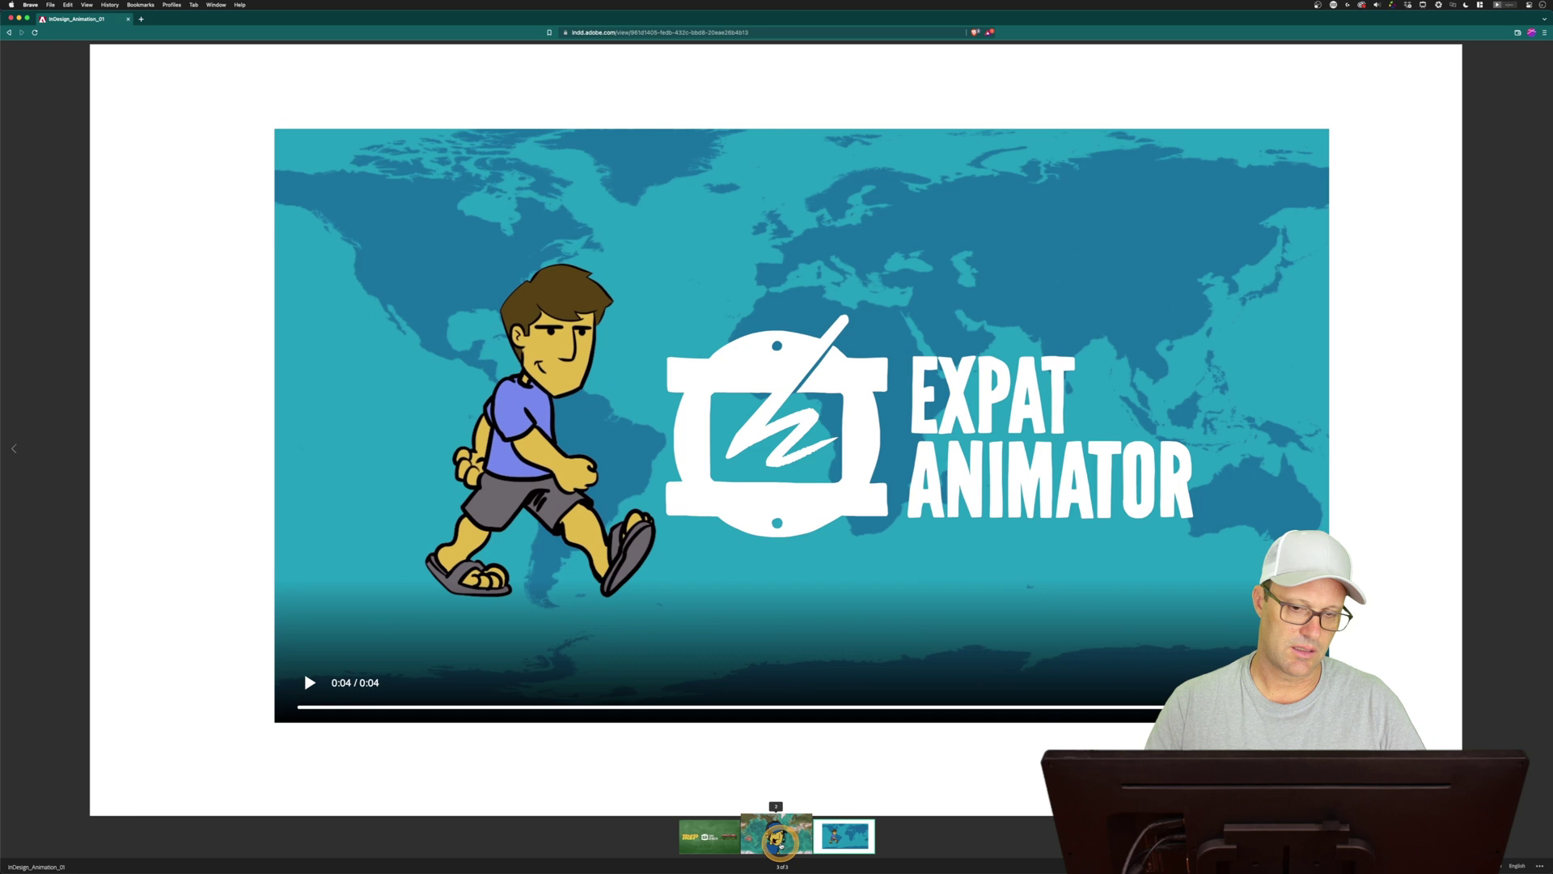
left_click(724, 840)
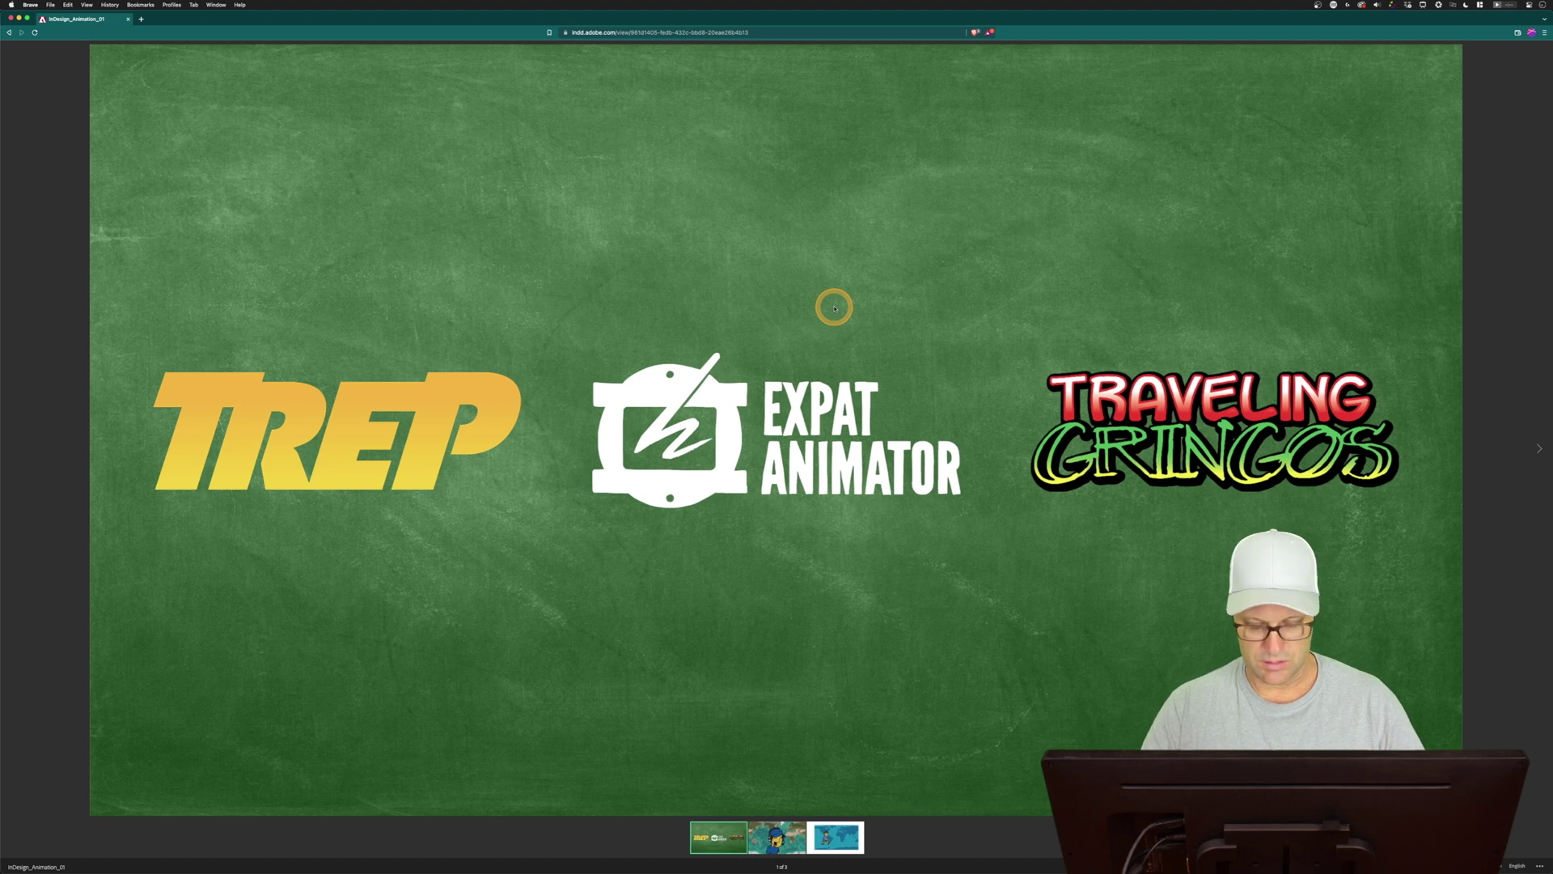
Switch to the TREP comic and view spreads B-C, D-E and F-G
key("super+Tab")
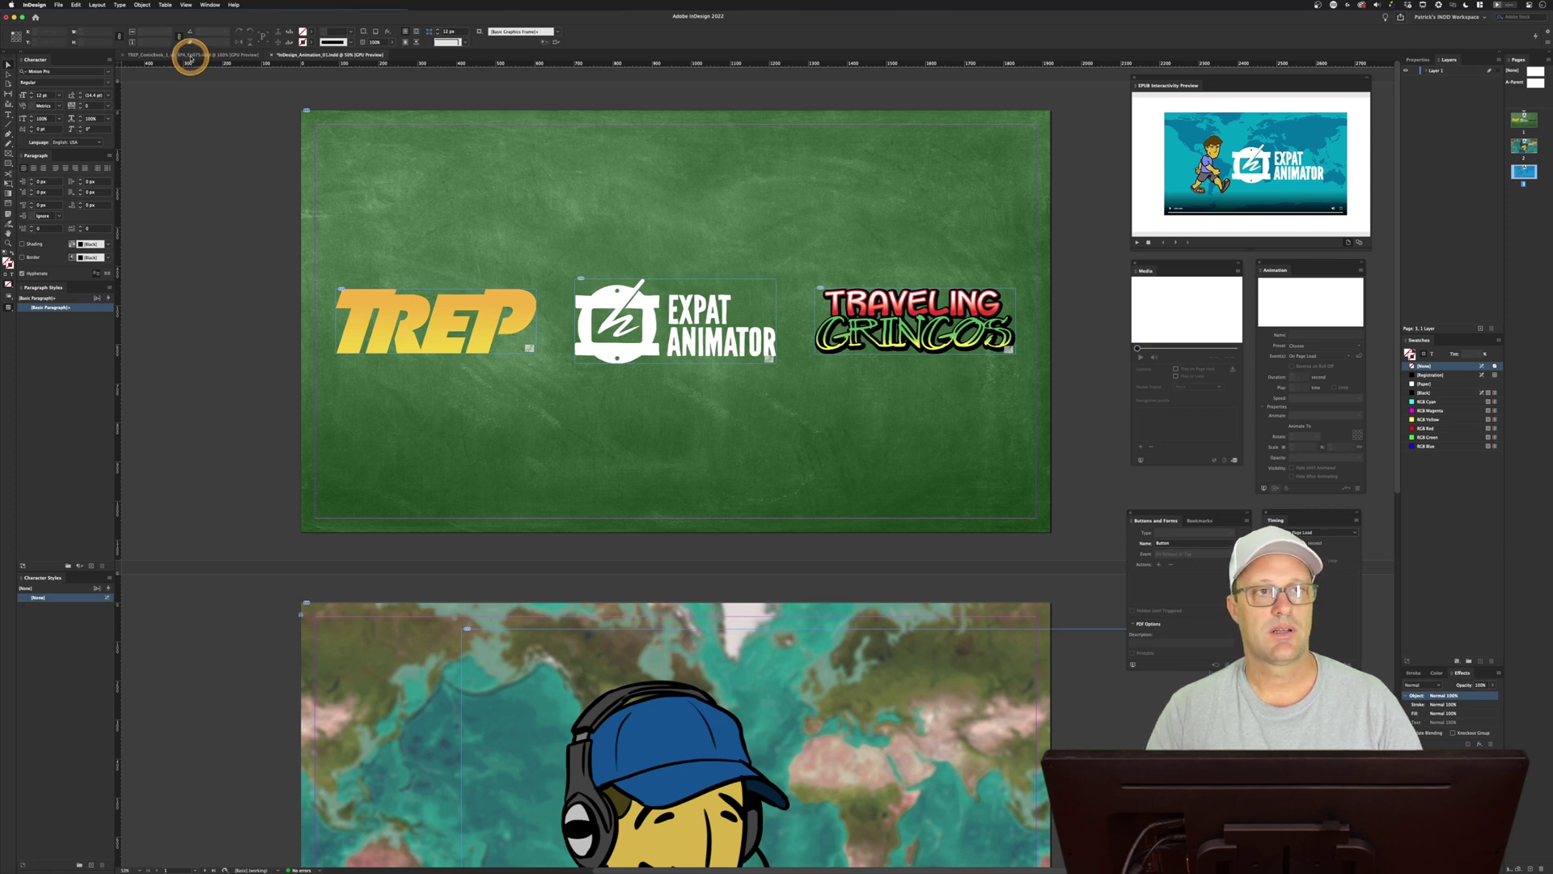
left_click(191, 57)
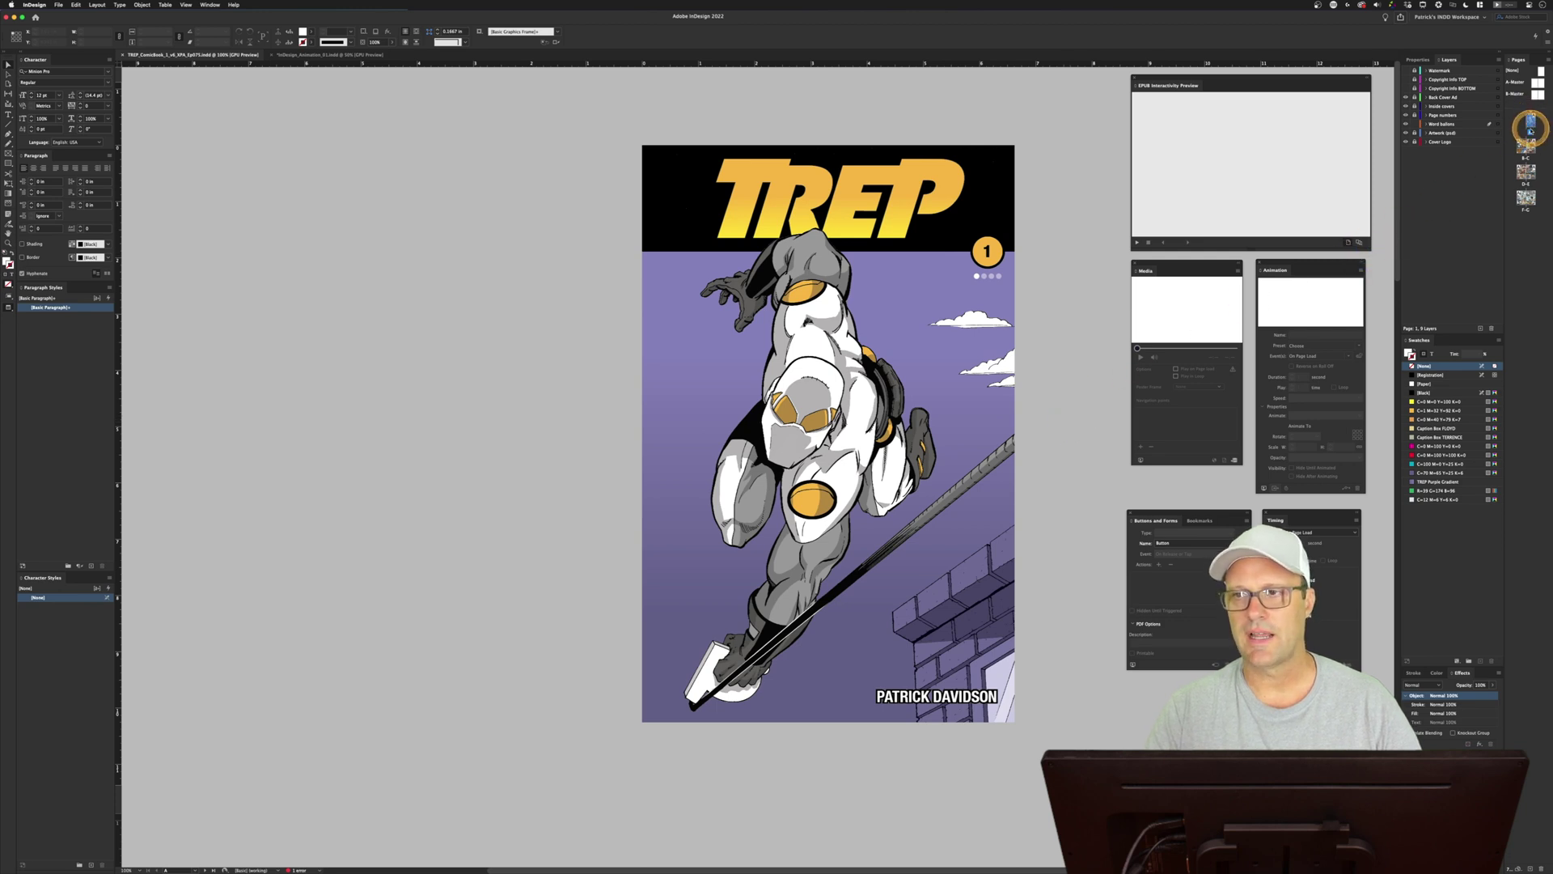
double_click(1526, 159)
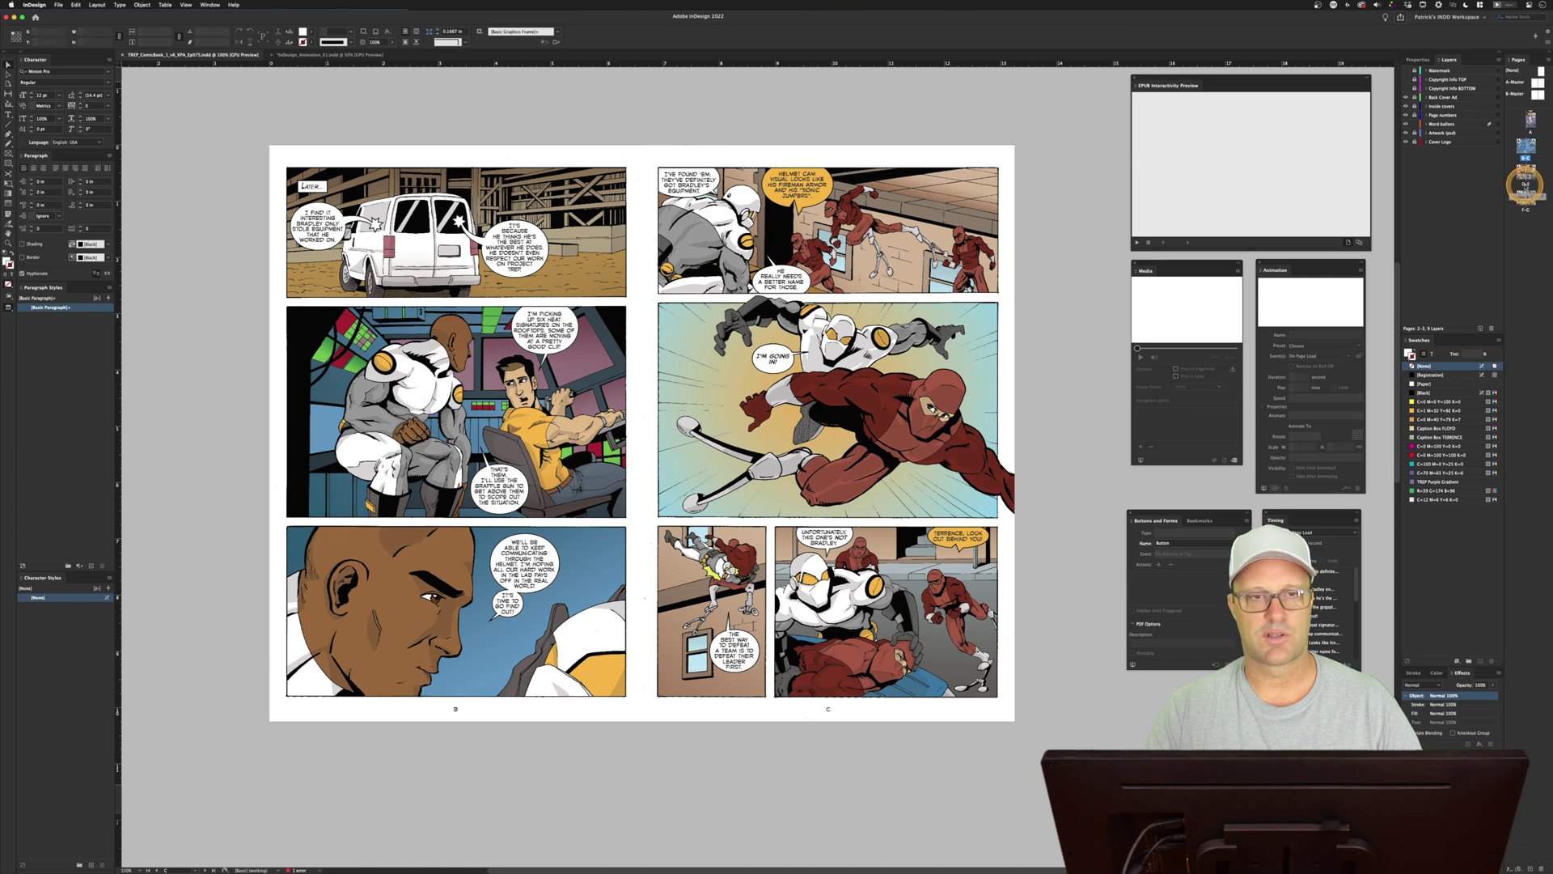
double_click(1525, 184)
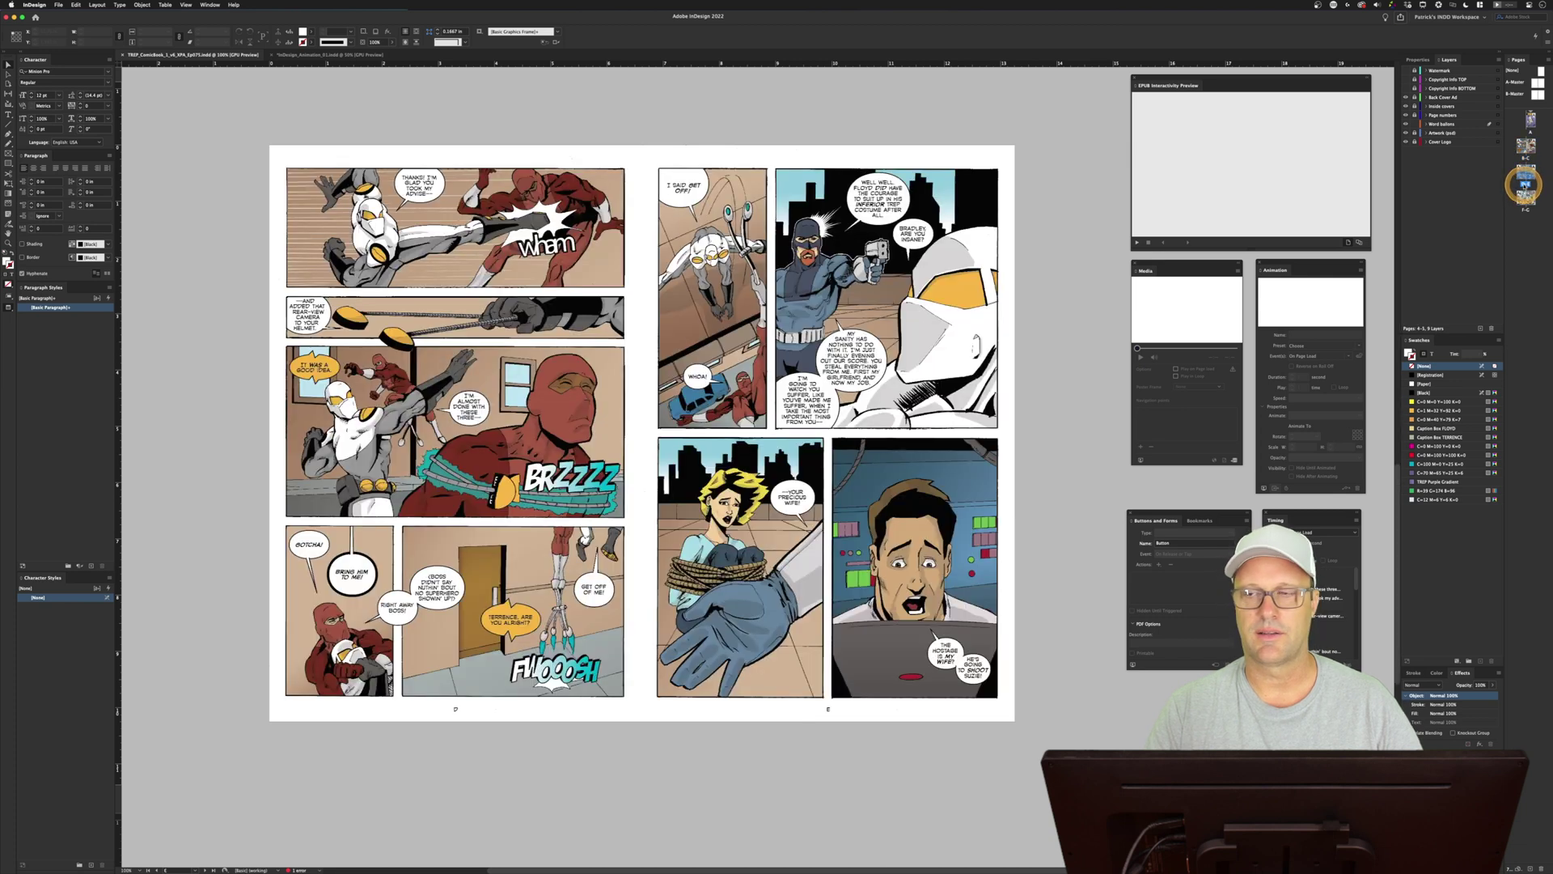
double_click(1526, 210)
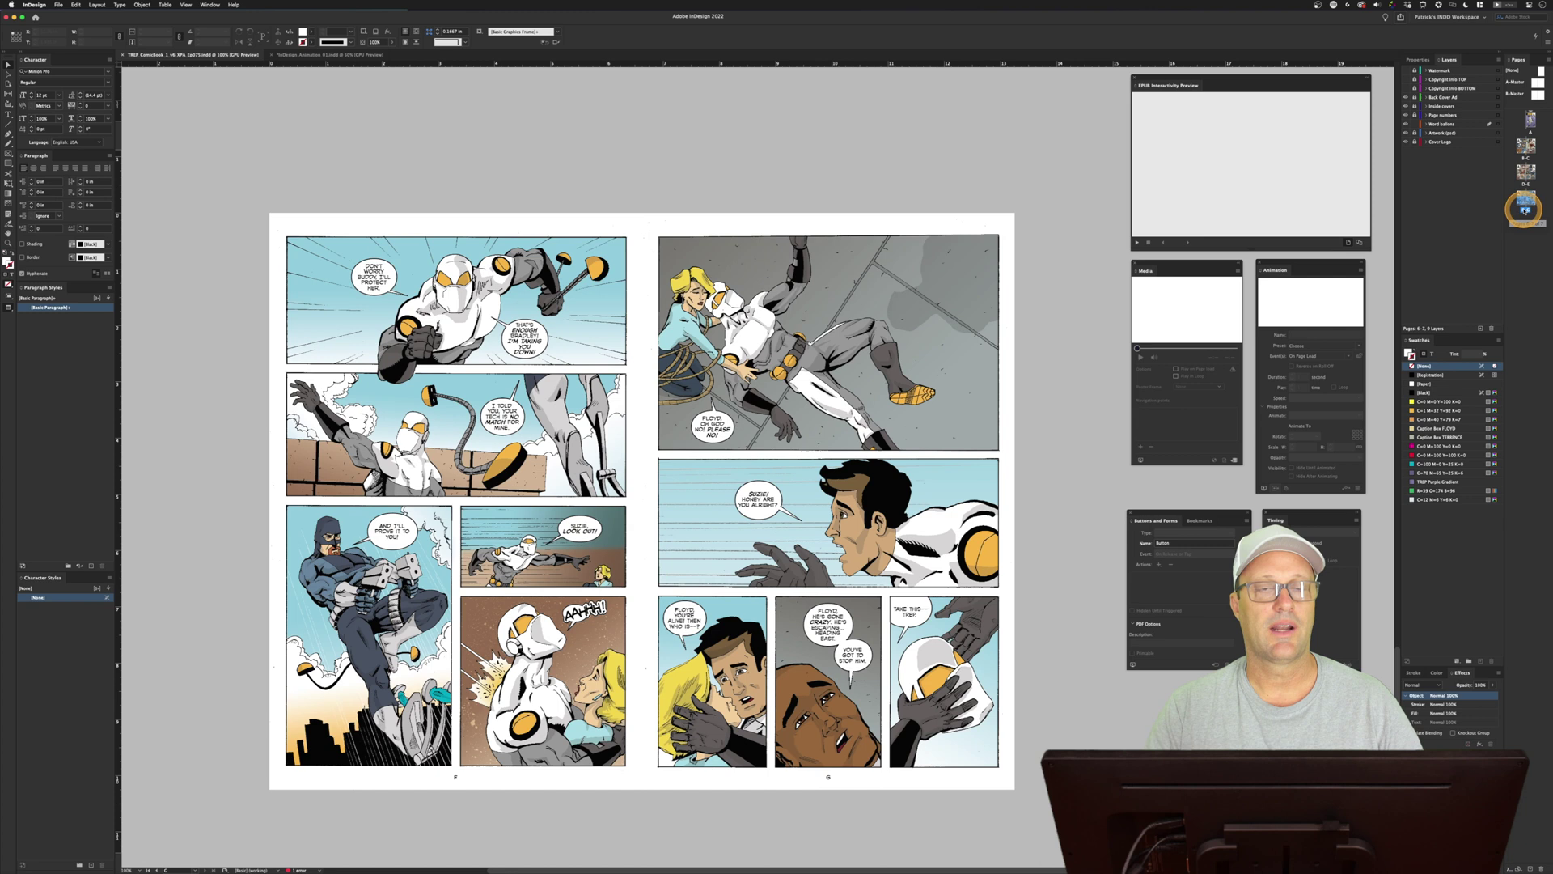
Return to the cover page and play its EPUB interactivity preview twice
double_click(1530, 132)
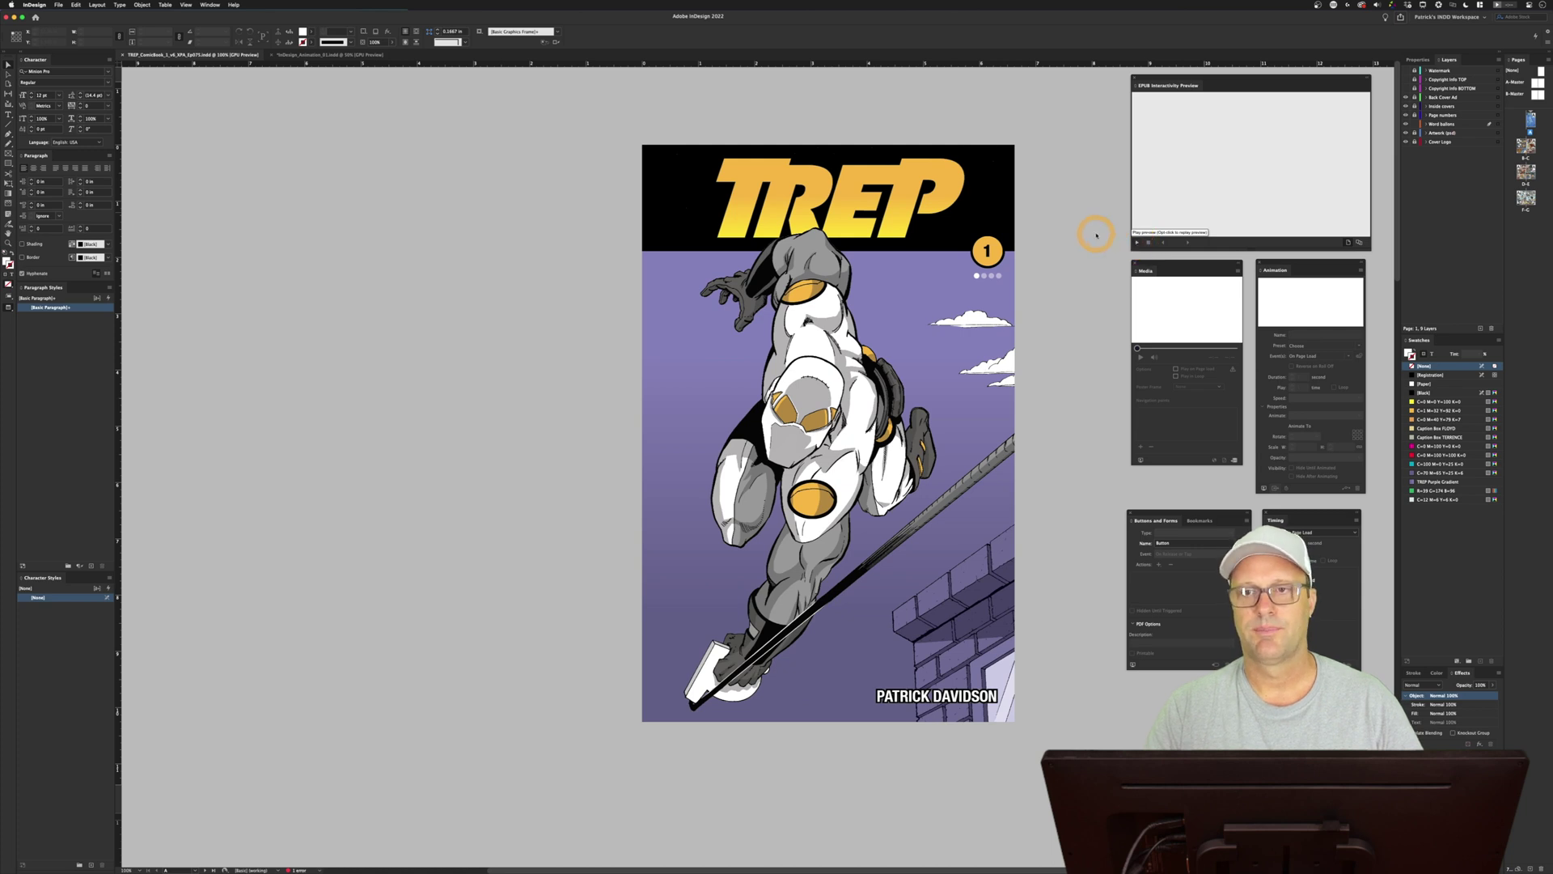
left_click(1096, 236)
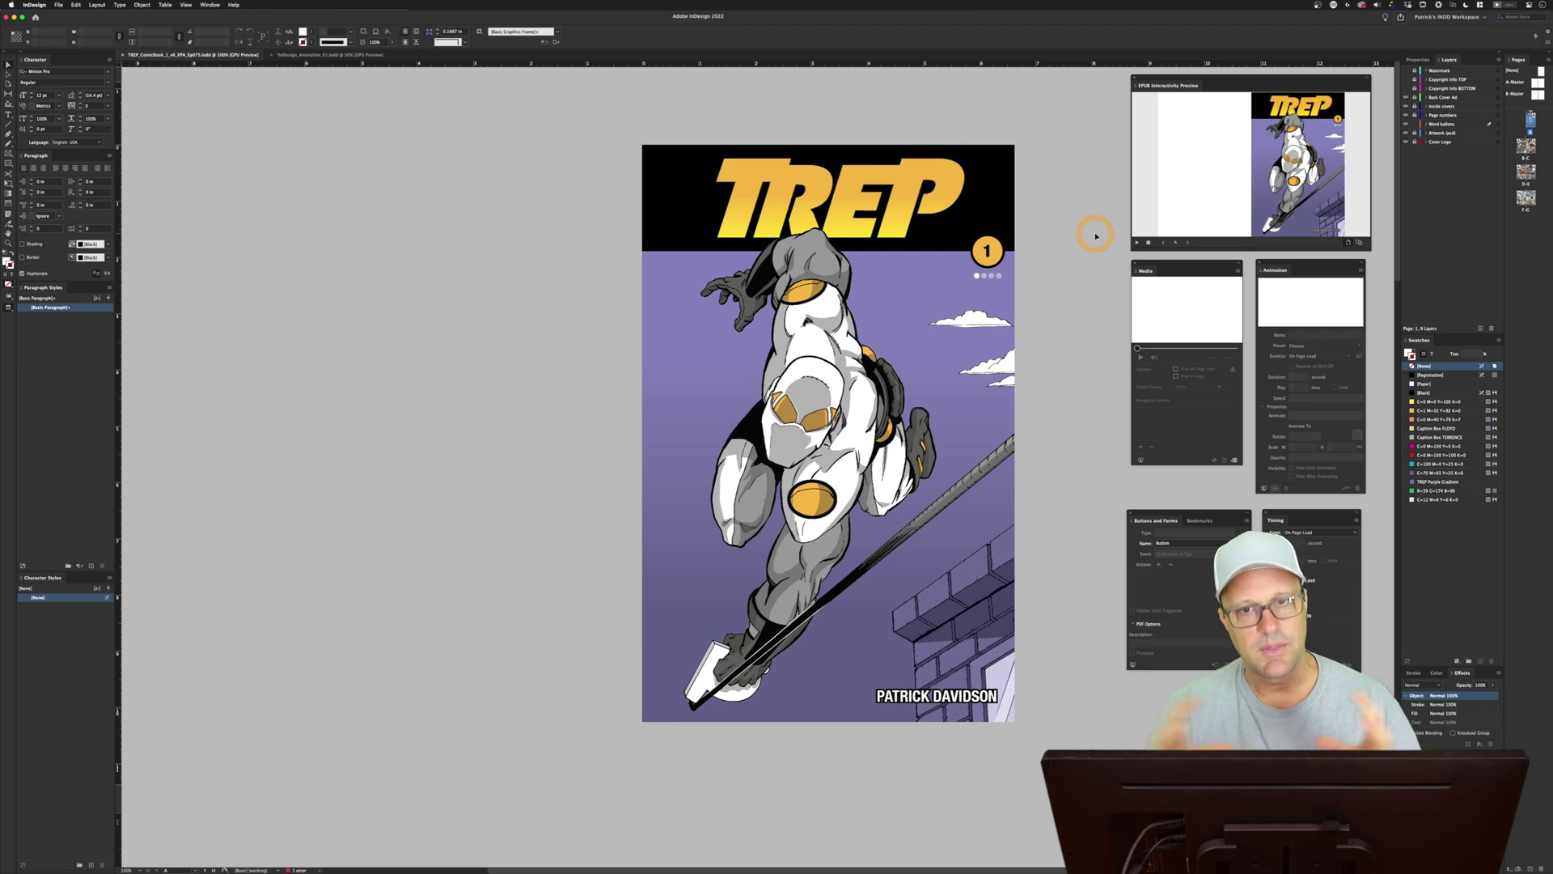
left_click(1136, 243)
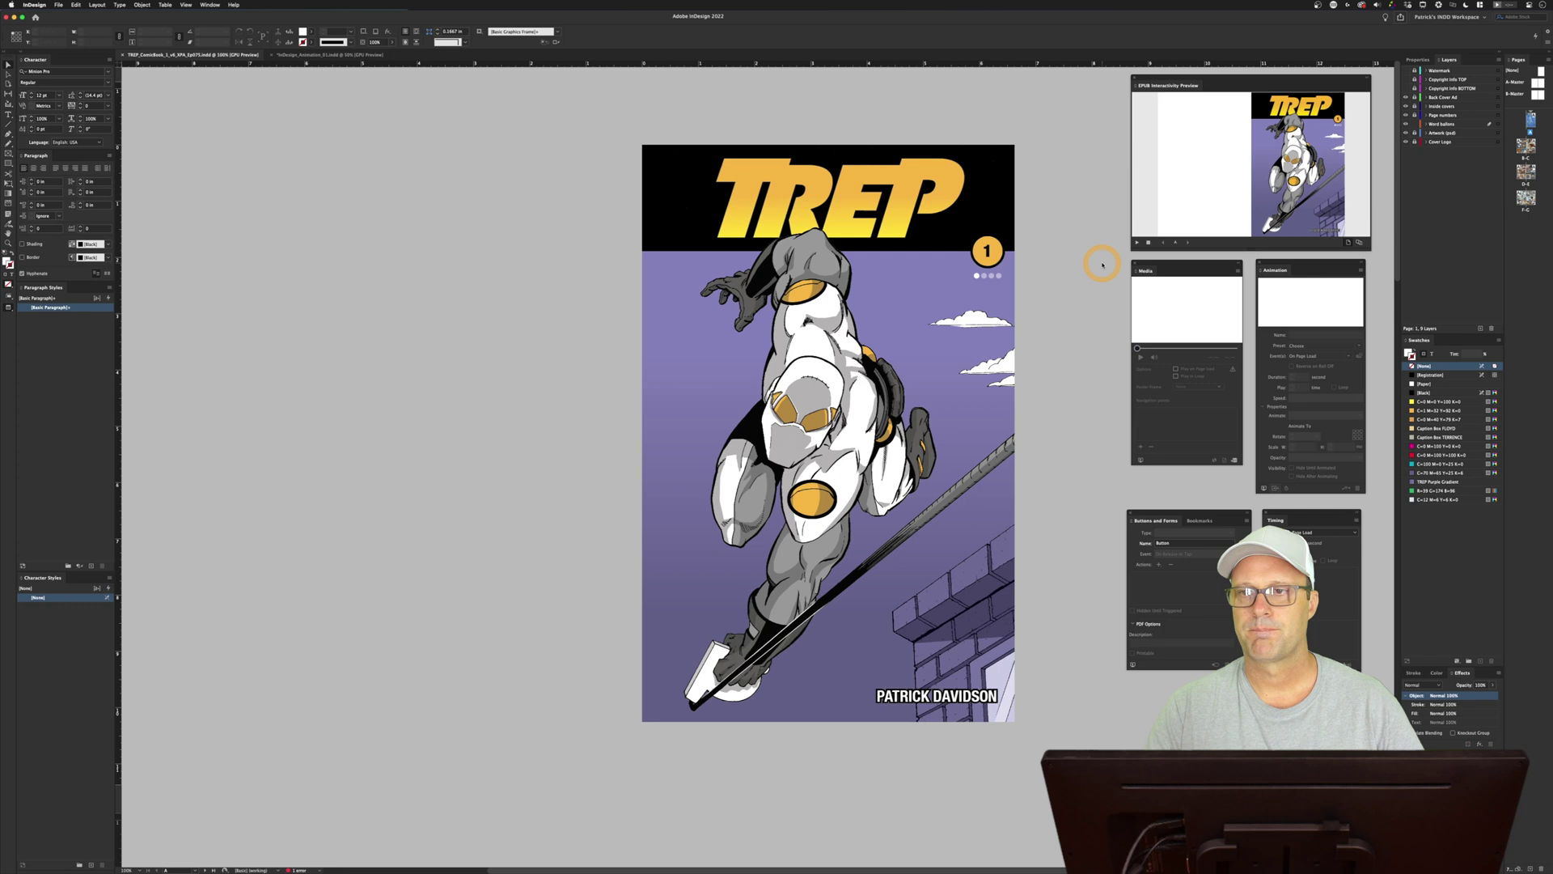
Publish the TREP comic online as a new document
left_click(1400, 18)
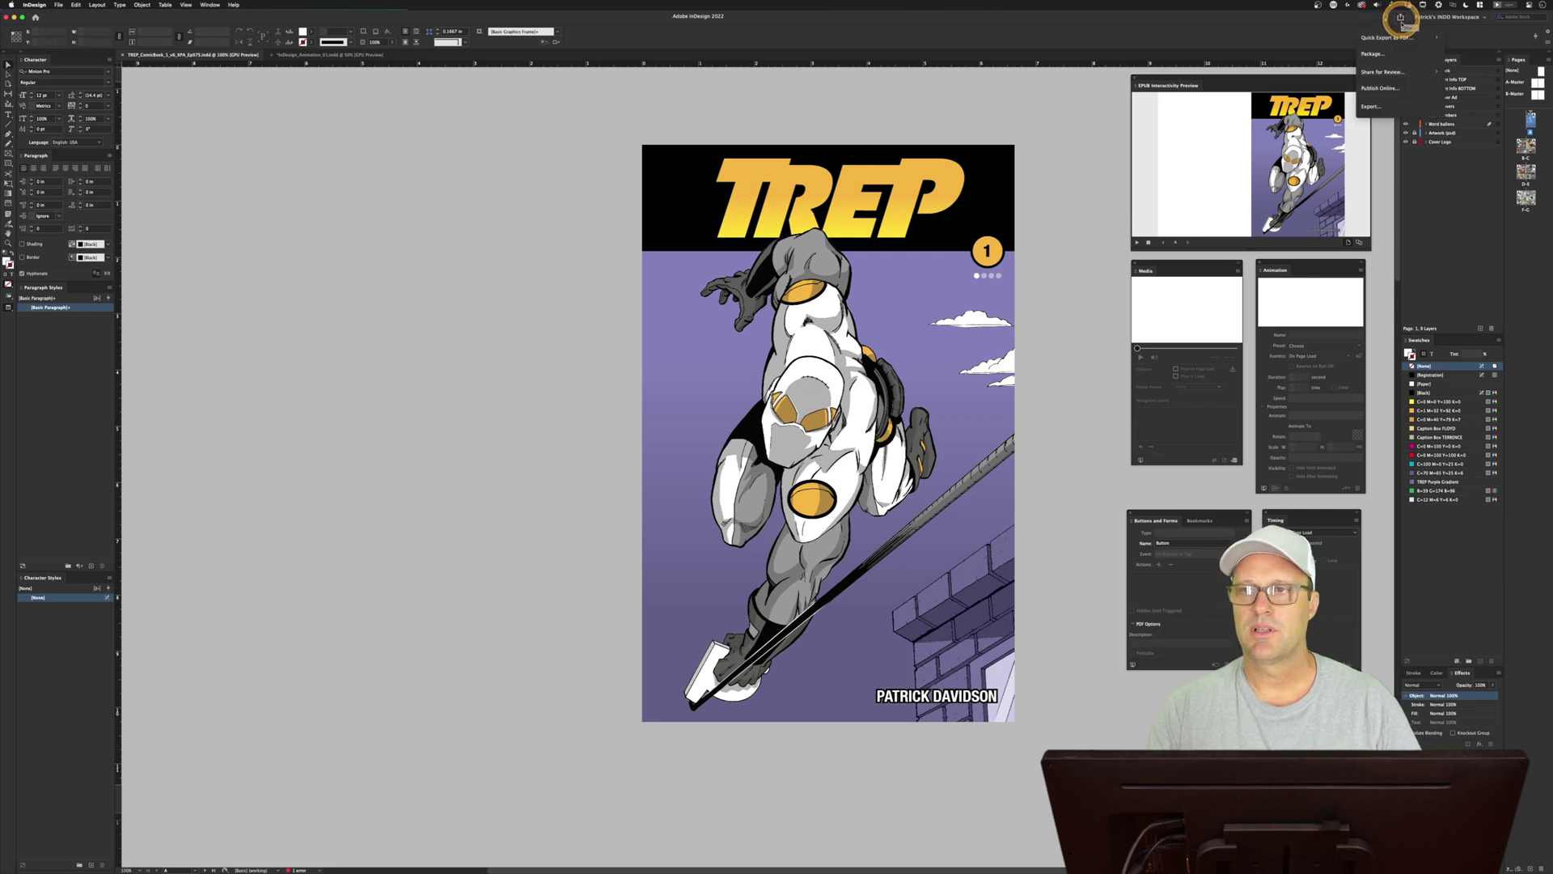
left_click(1380, 88)
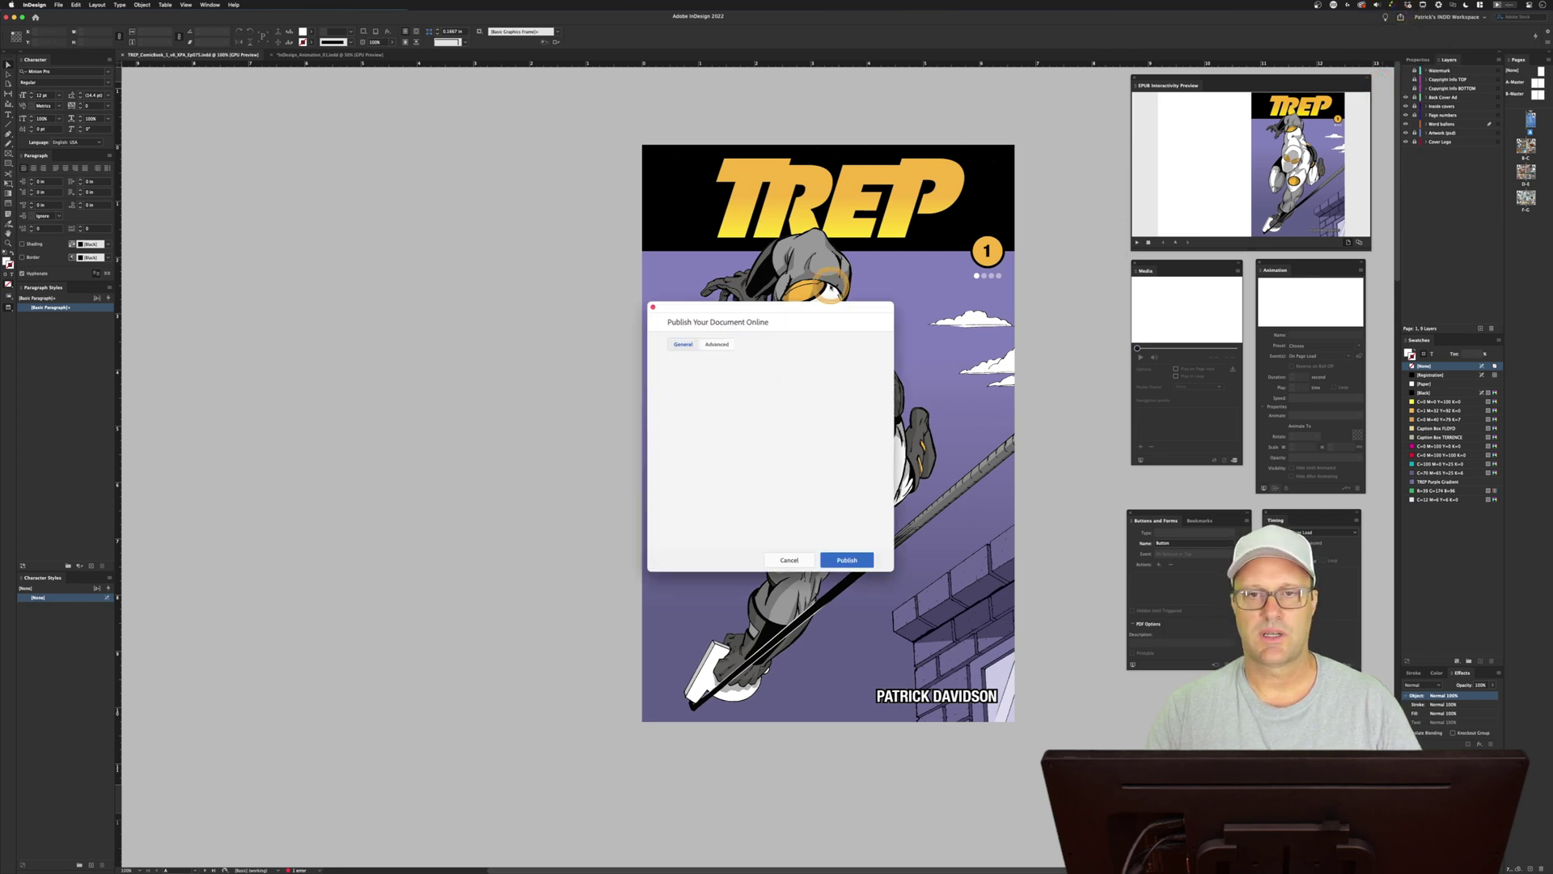
left_click(843, 560)
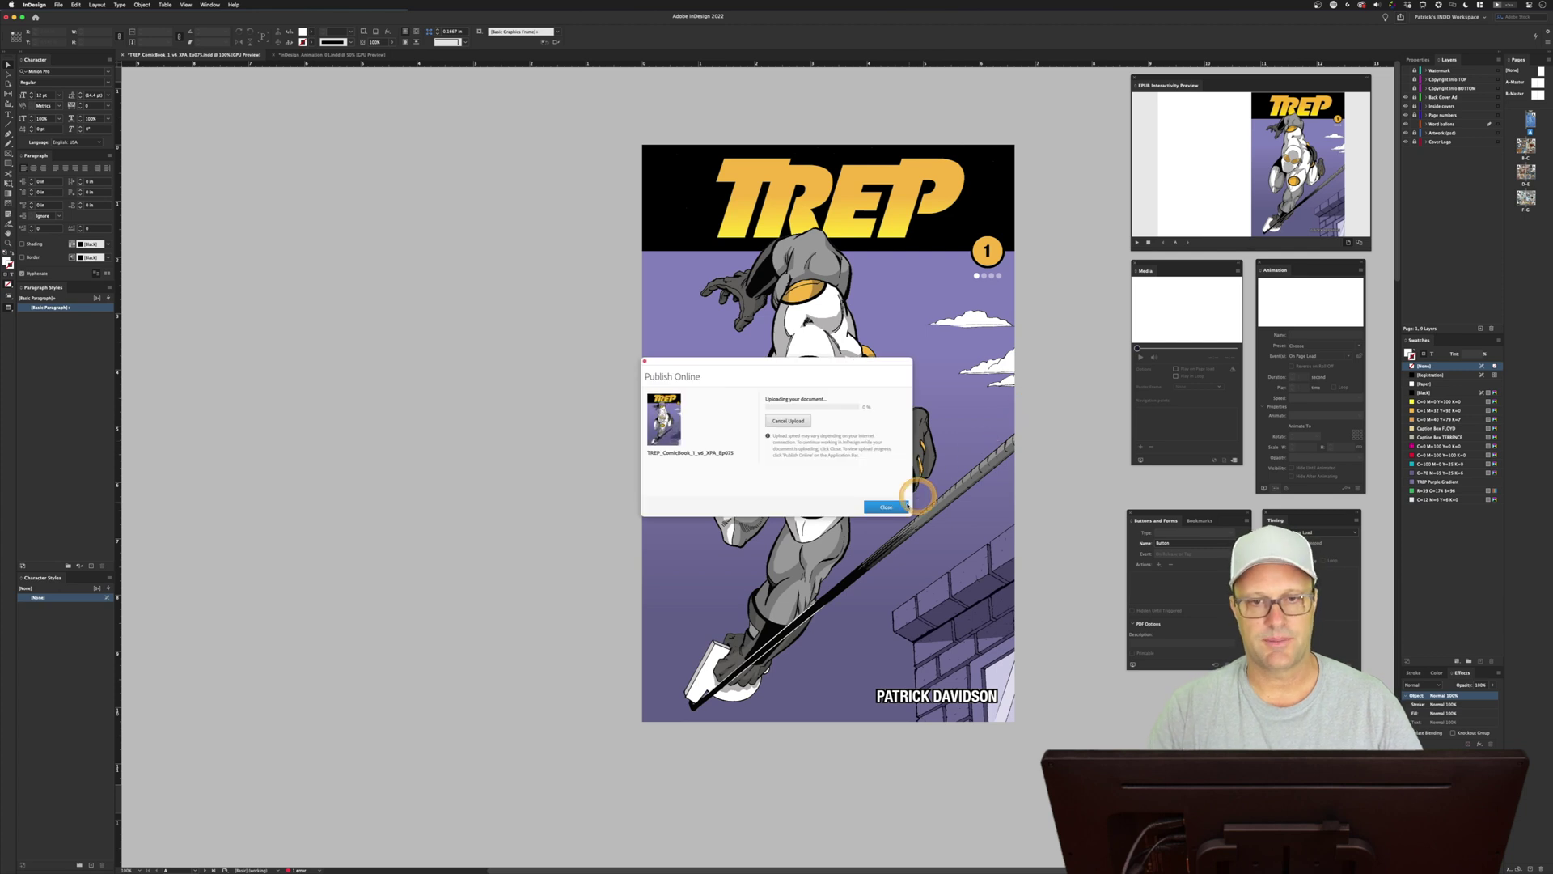
Copy the published document's share link and return to the Brave browser
left_click(881, 440)
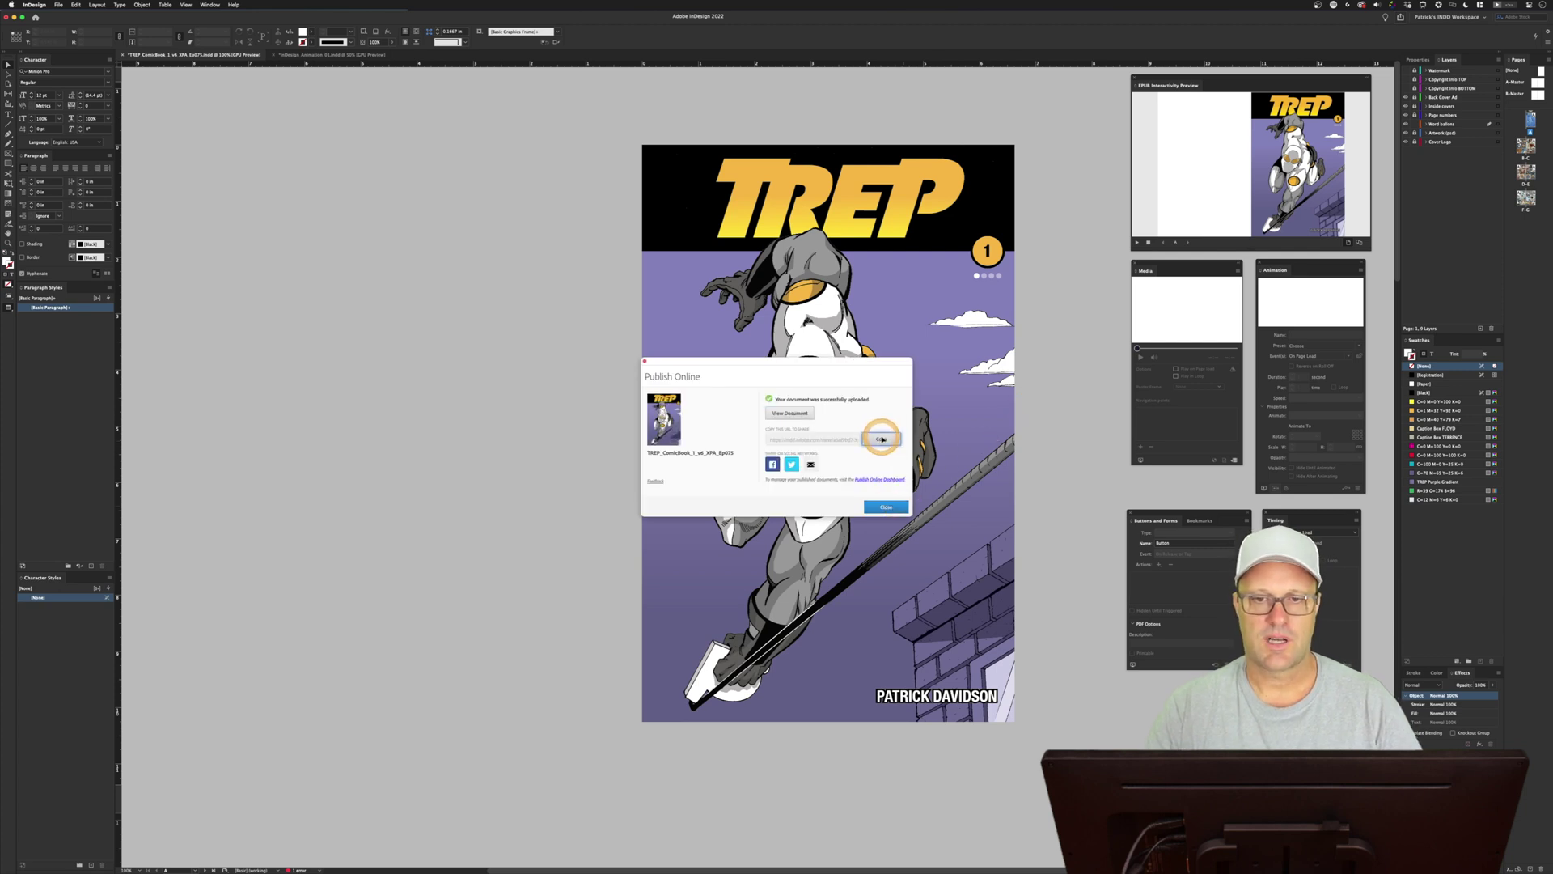
left_click(886, 506)
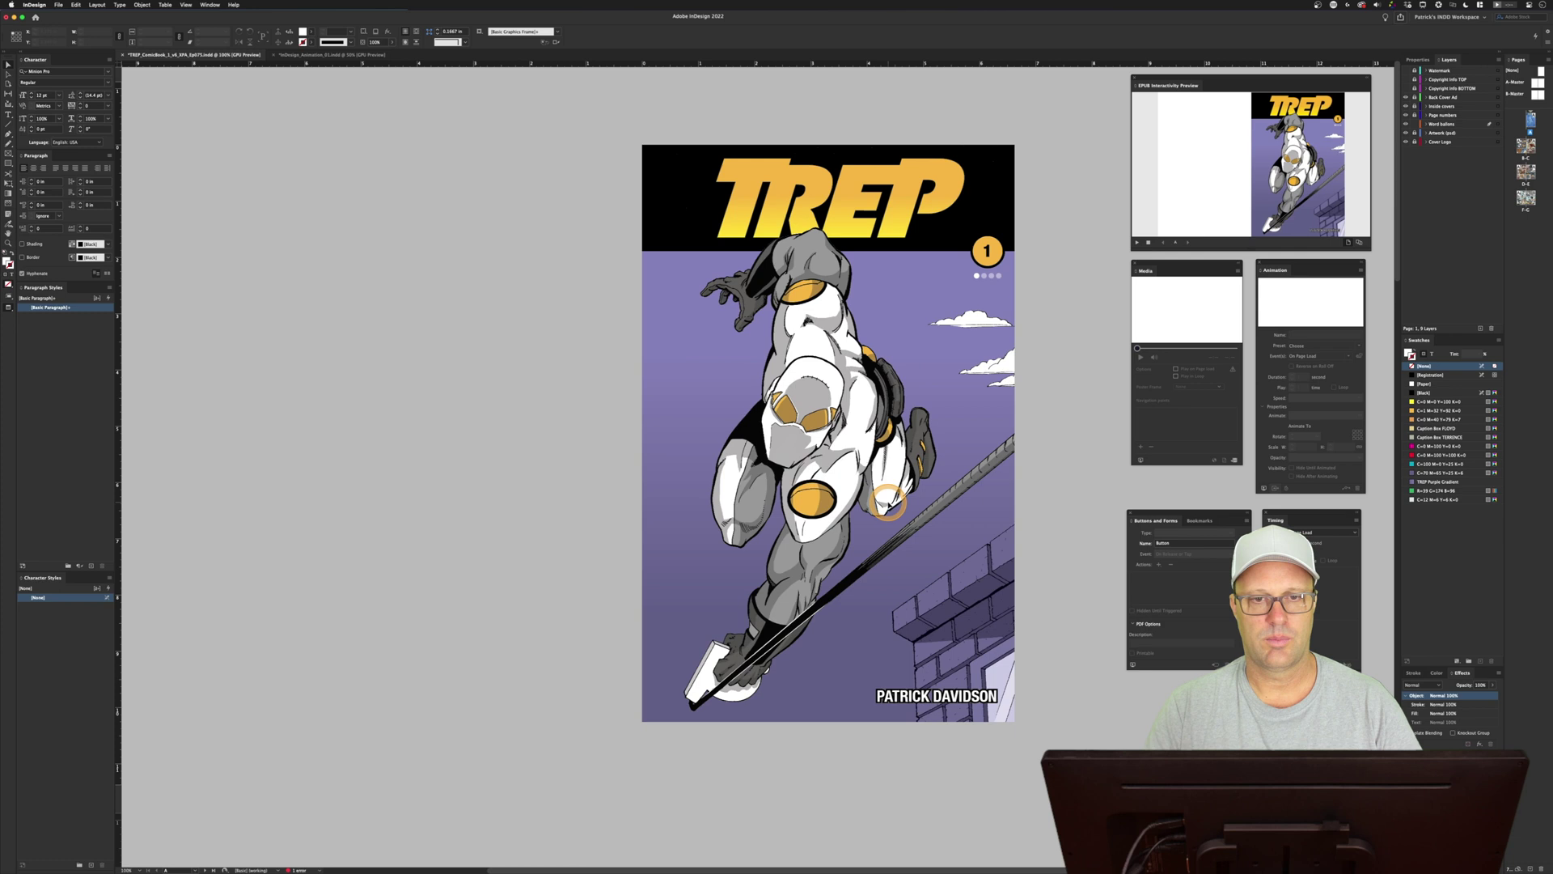
key("super+Tab")
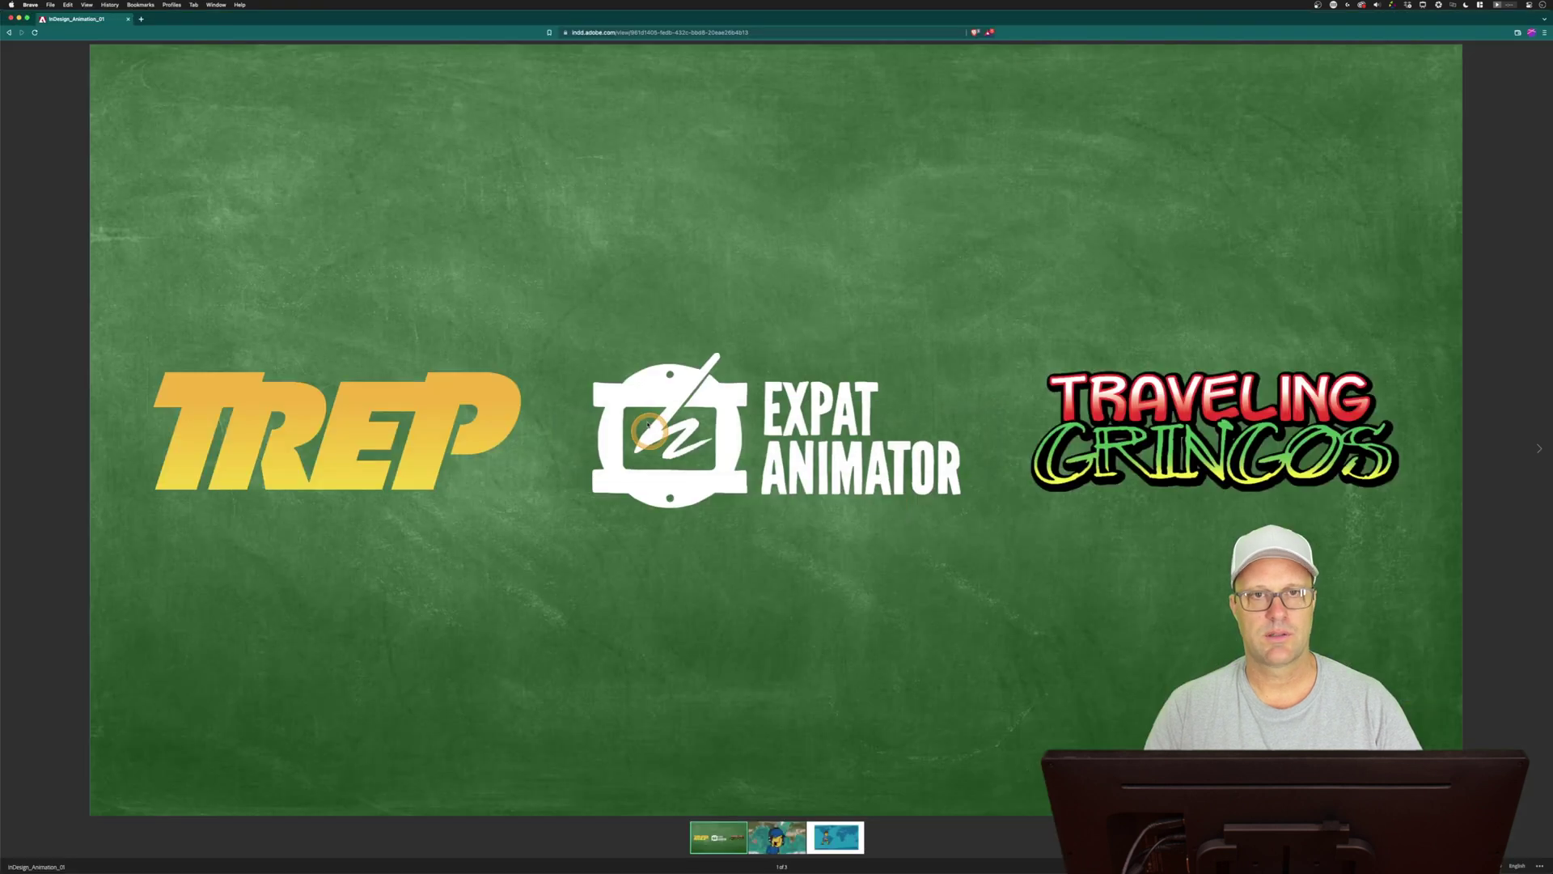
Load the copied Publish Online link from Brave's address bar
left_click(682, 33)
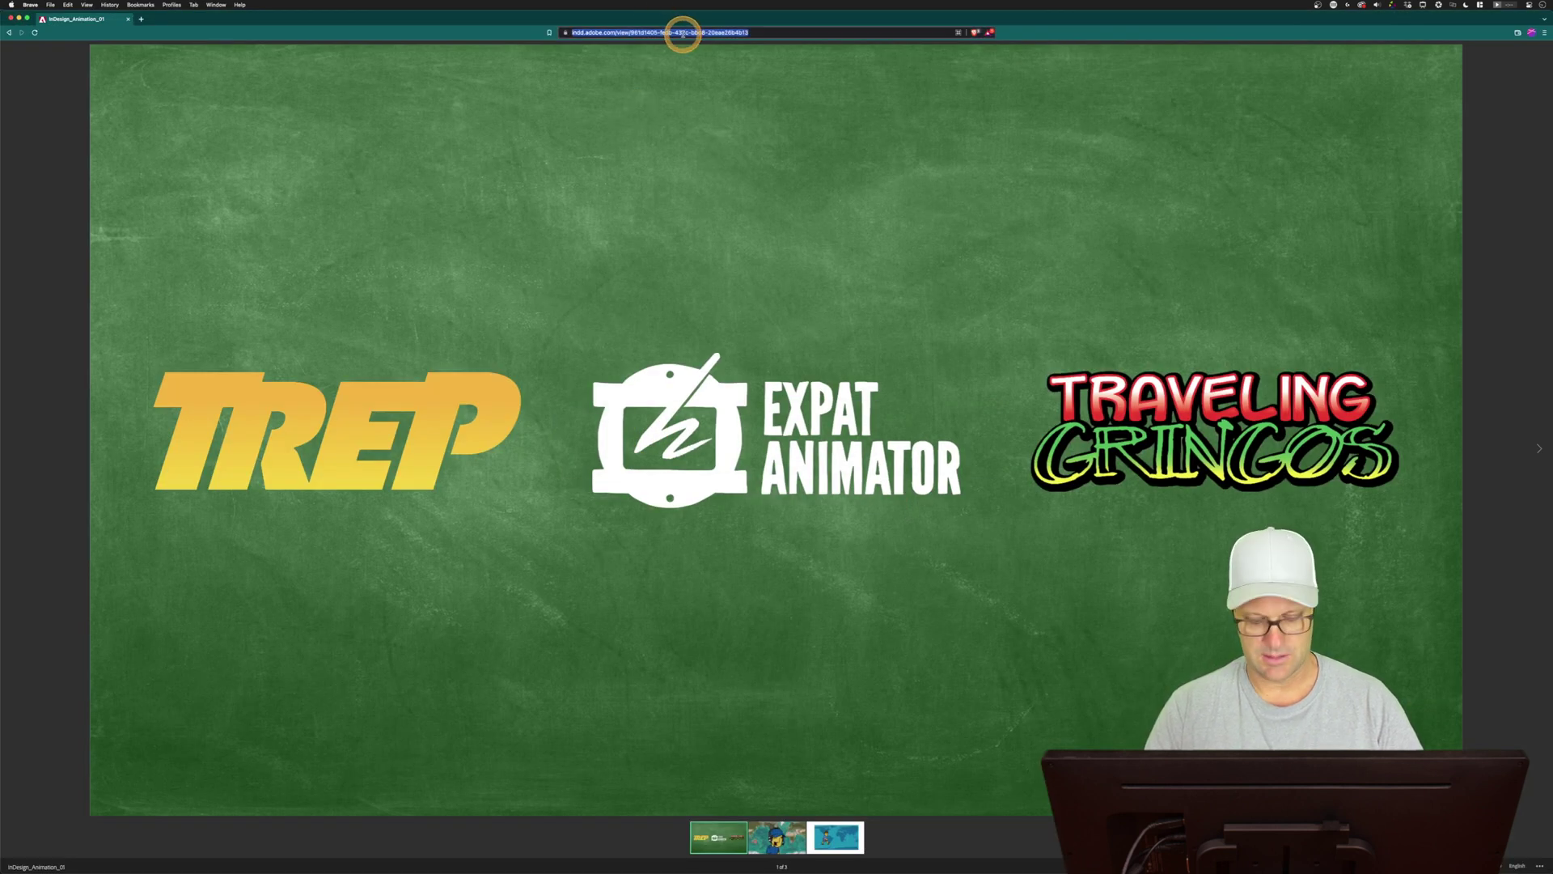
key("super+v")
key("Return")
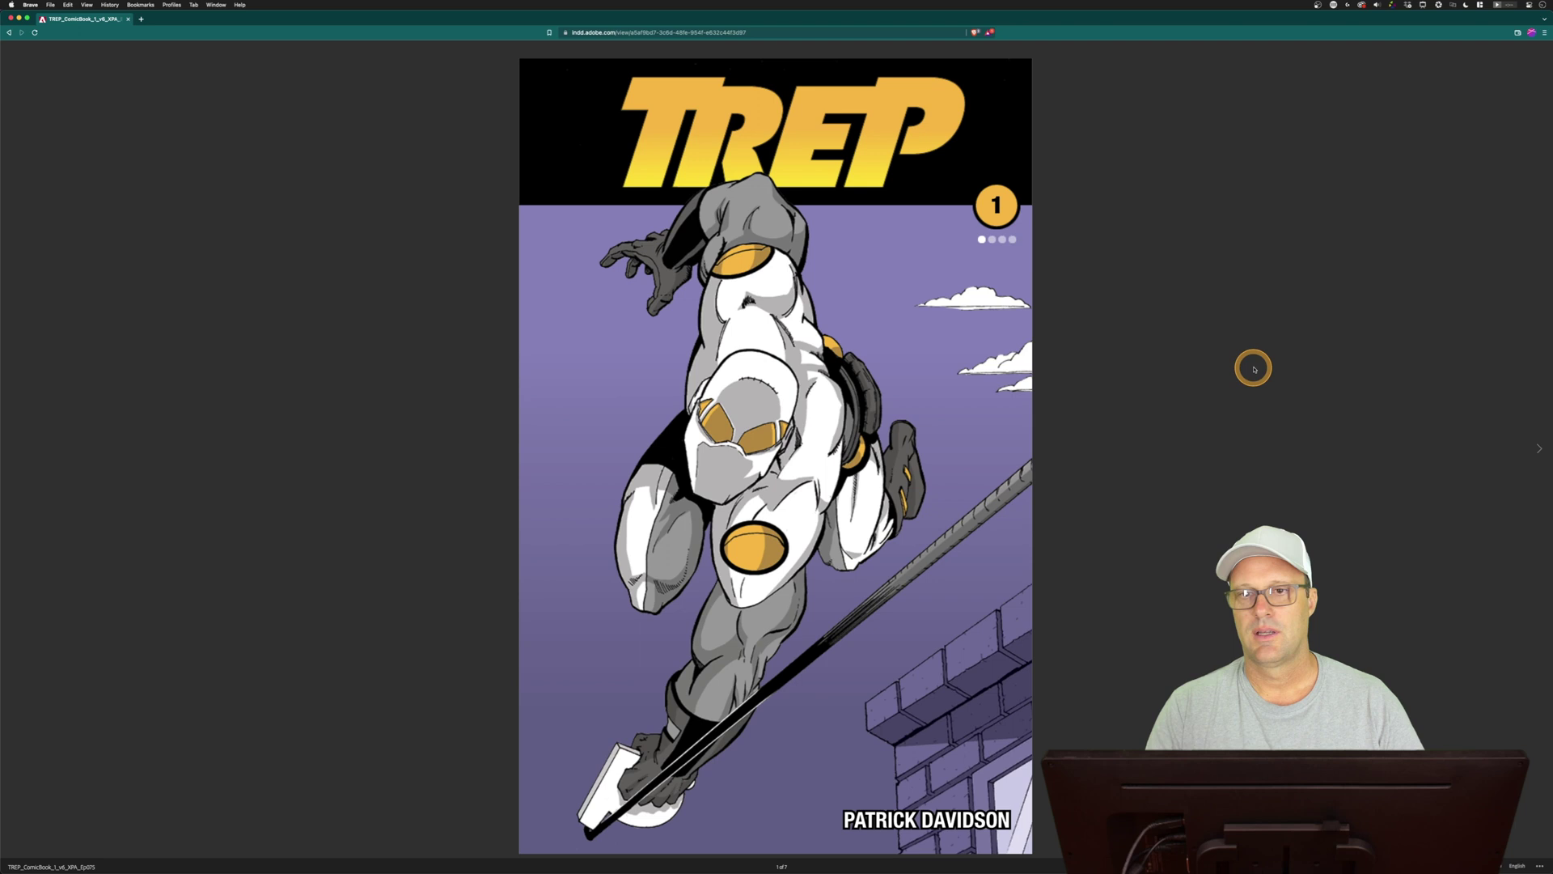
Page through the published comic from page 2 to page 6 of 7
left_click(1539, 449)
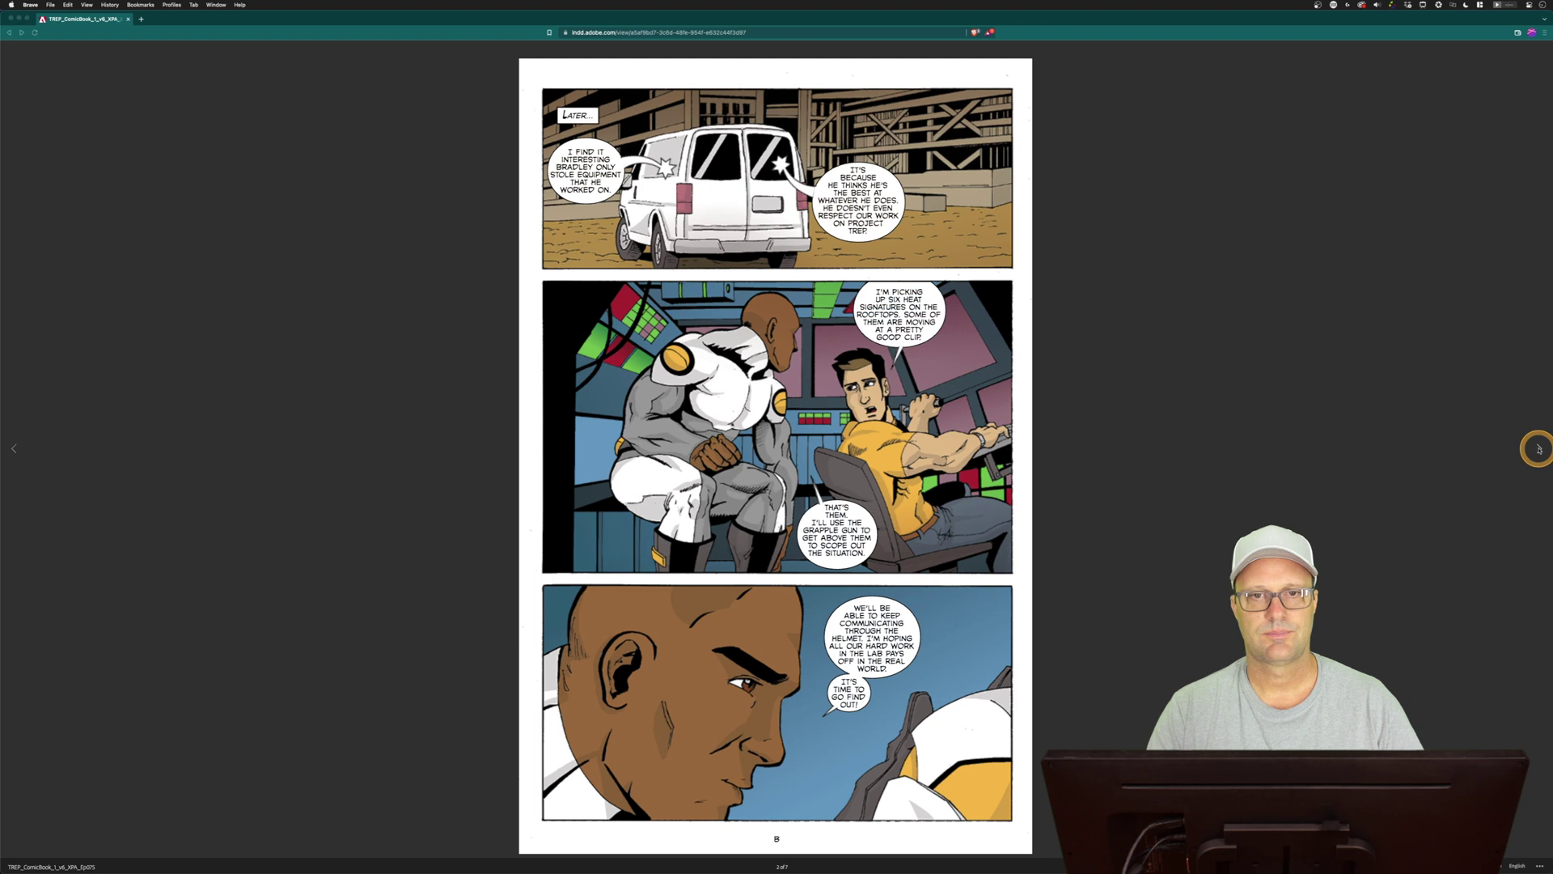
left_click(1539, 449)
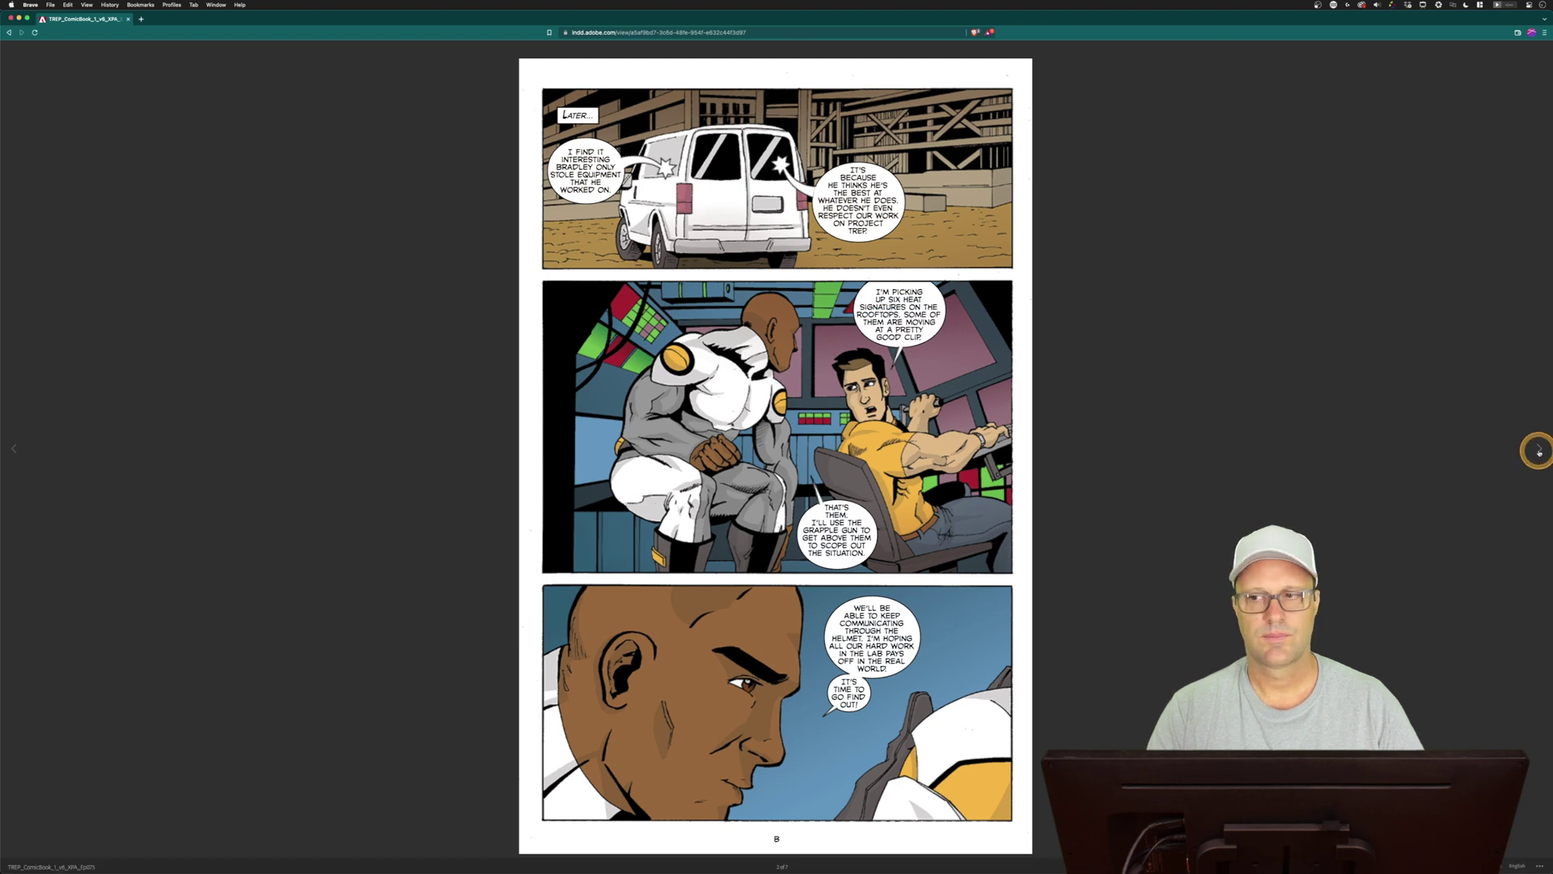
left_click(1539, 450)
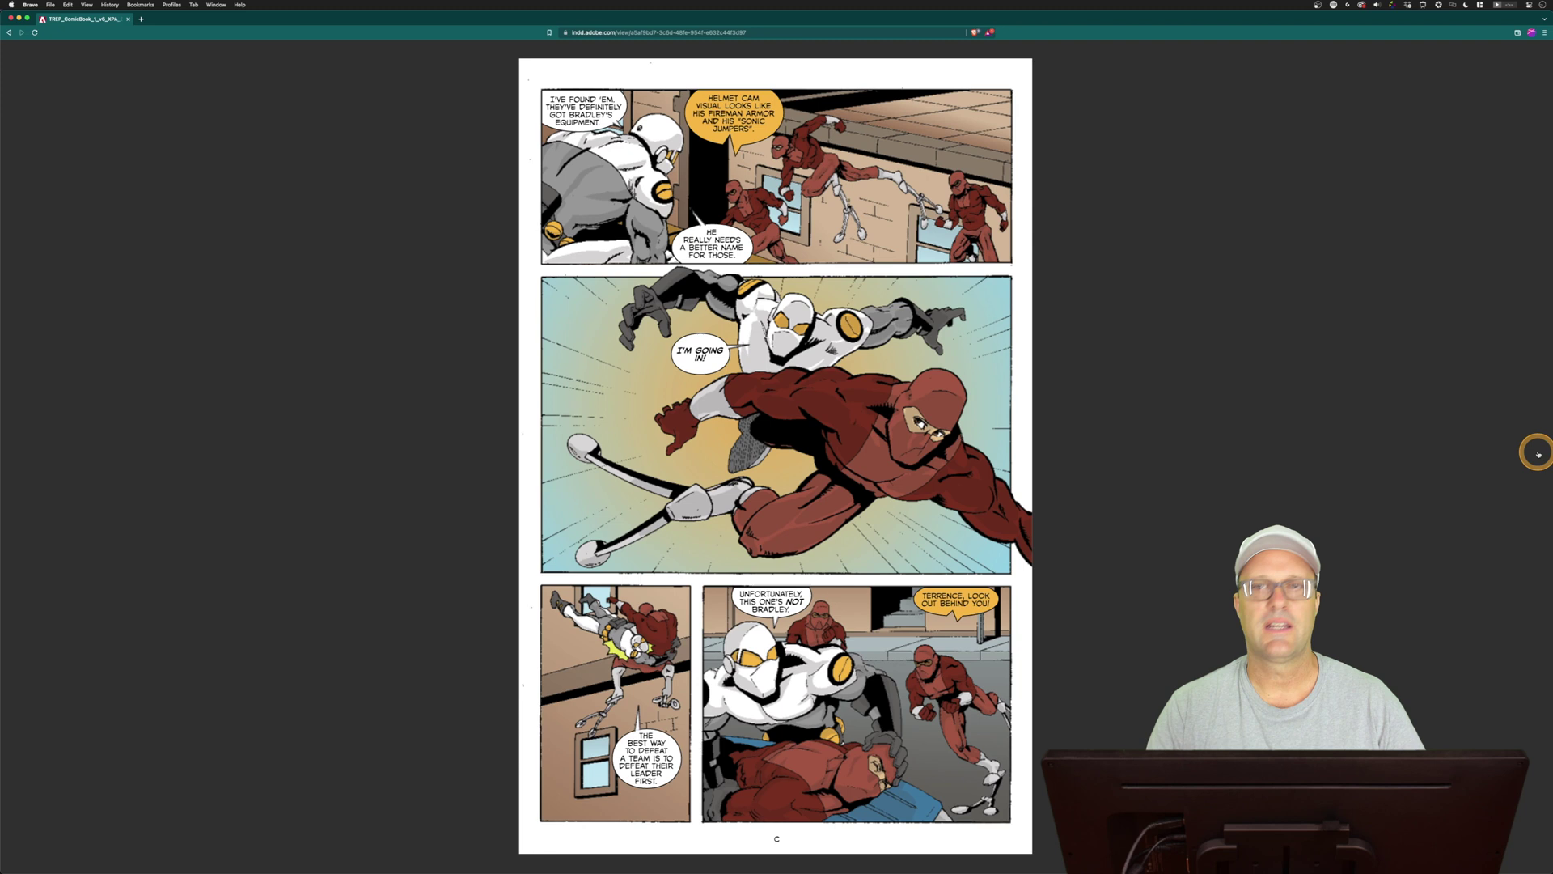
mouse_move(1539, 454)
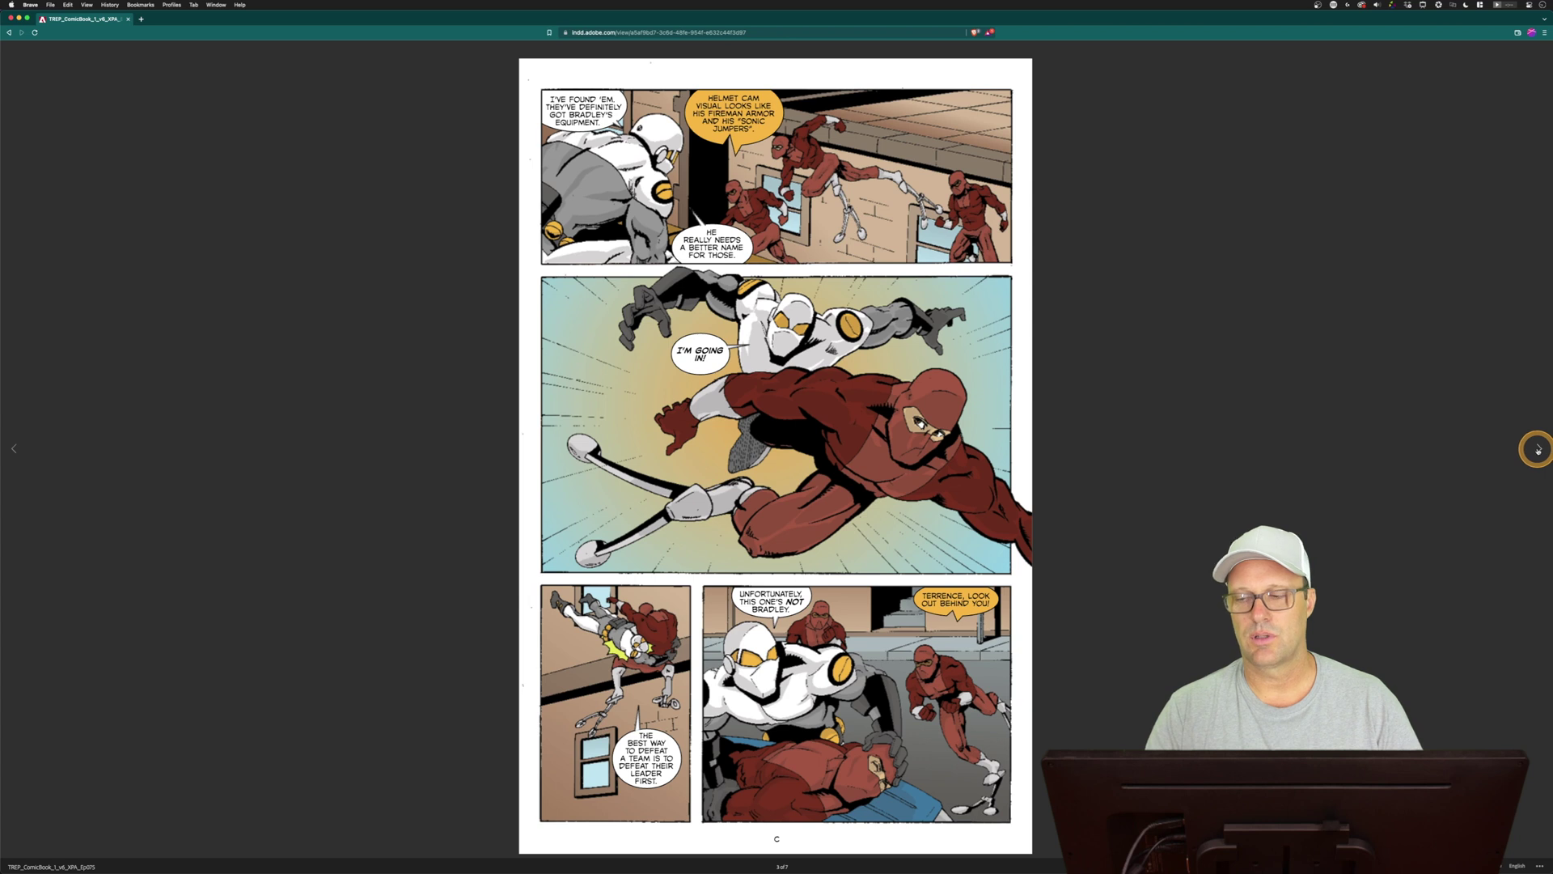
left_click(1539, 451)
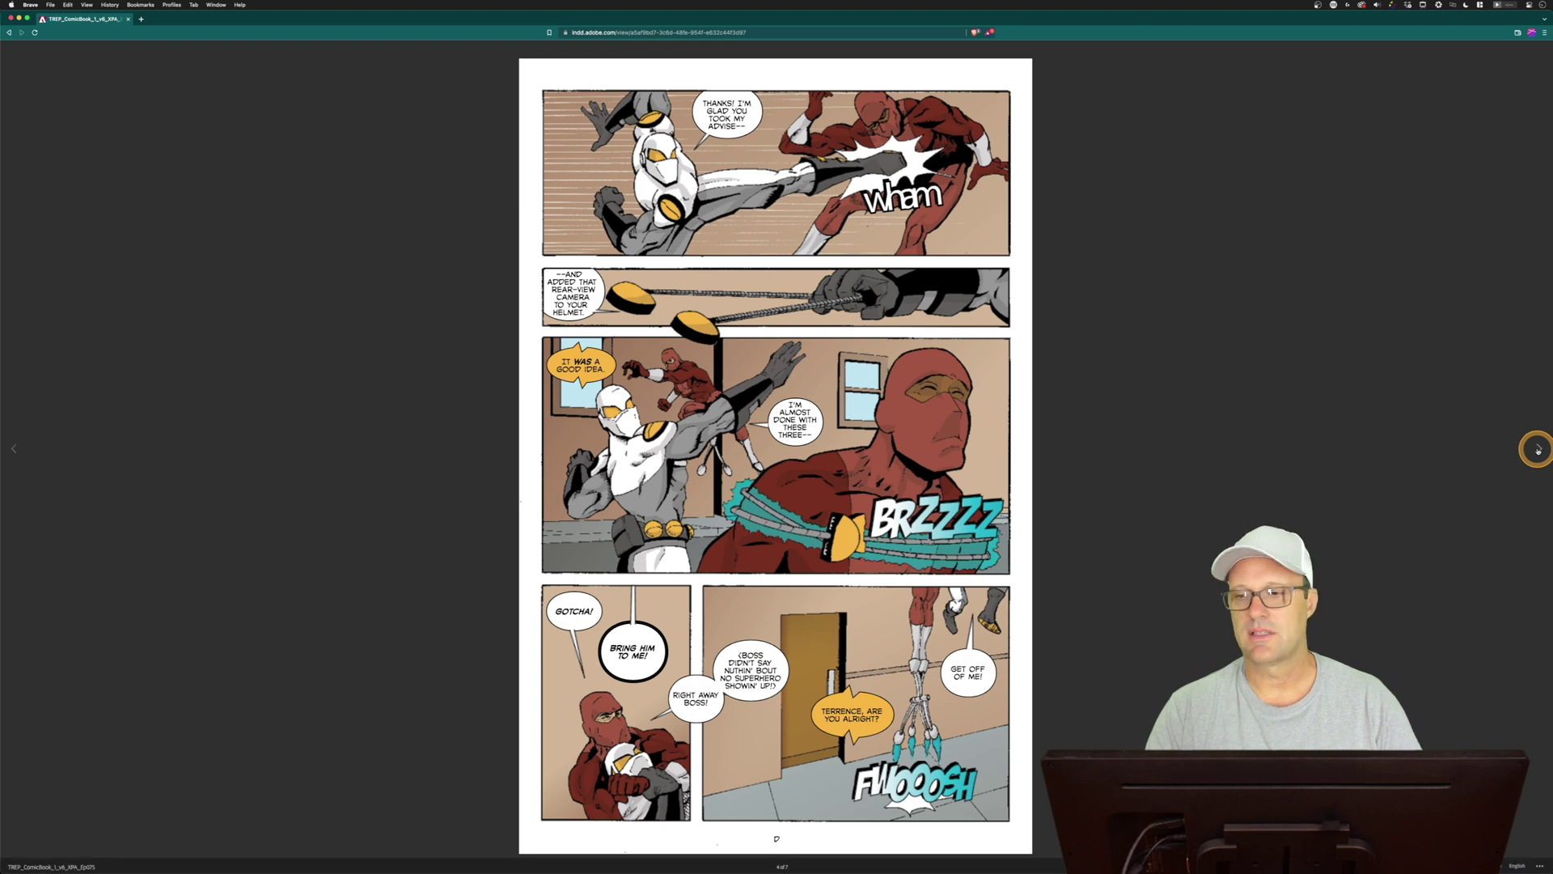
left_click(1538, 449)
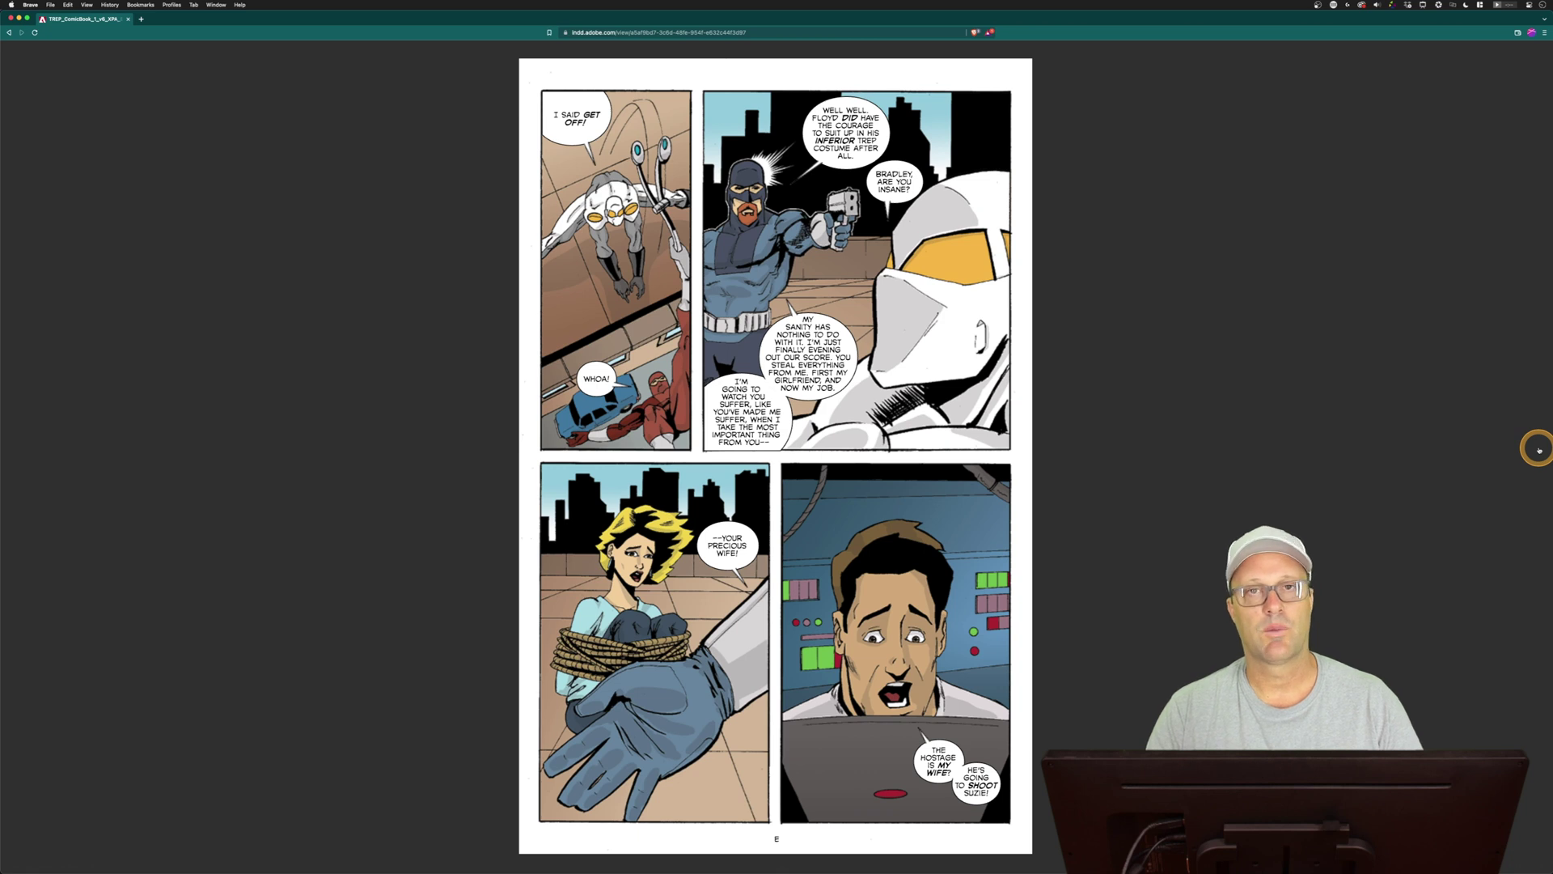
left_click(1538, 449)
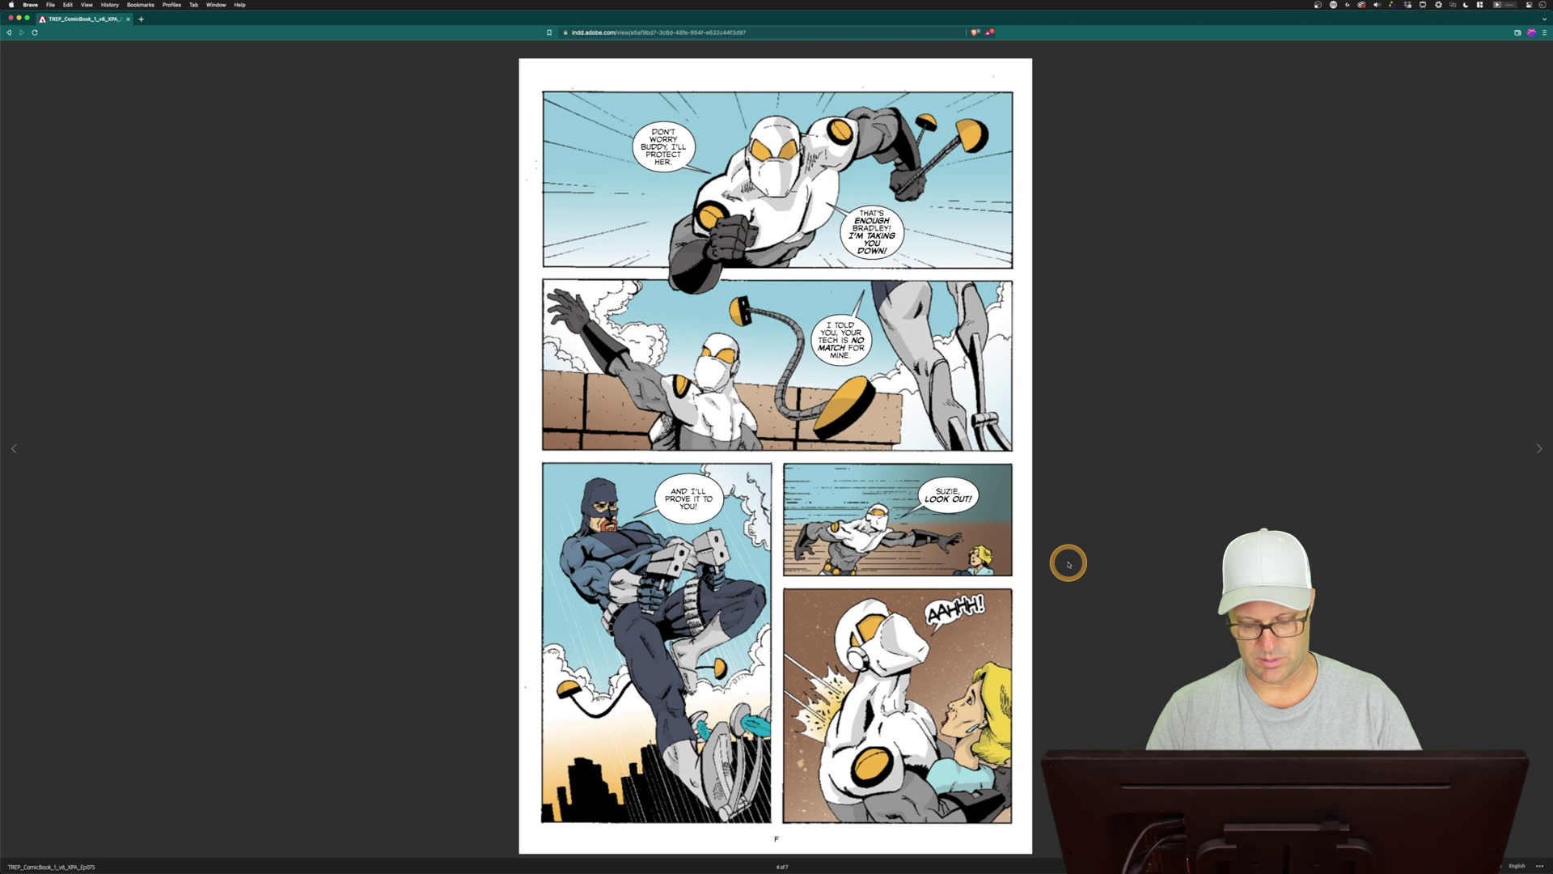
Back in InDesign, show the B–C spread and confirm its artwork uses the Fade In preset
key("super+Tab")
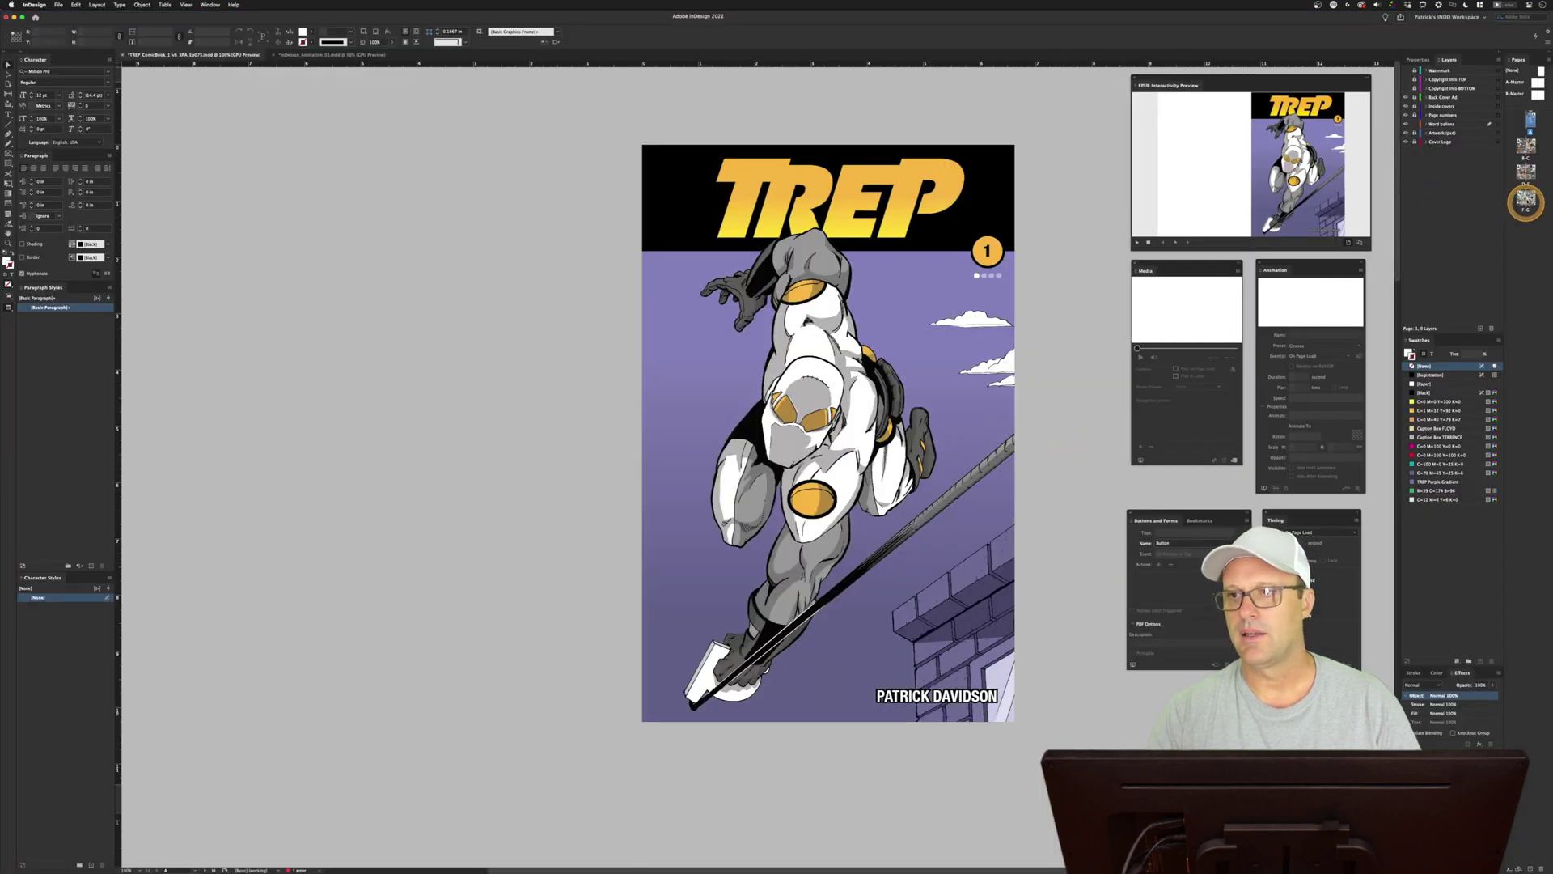
double_click(1525, 160)
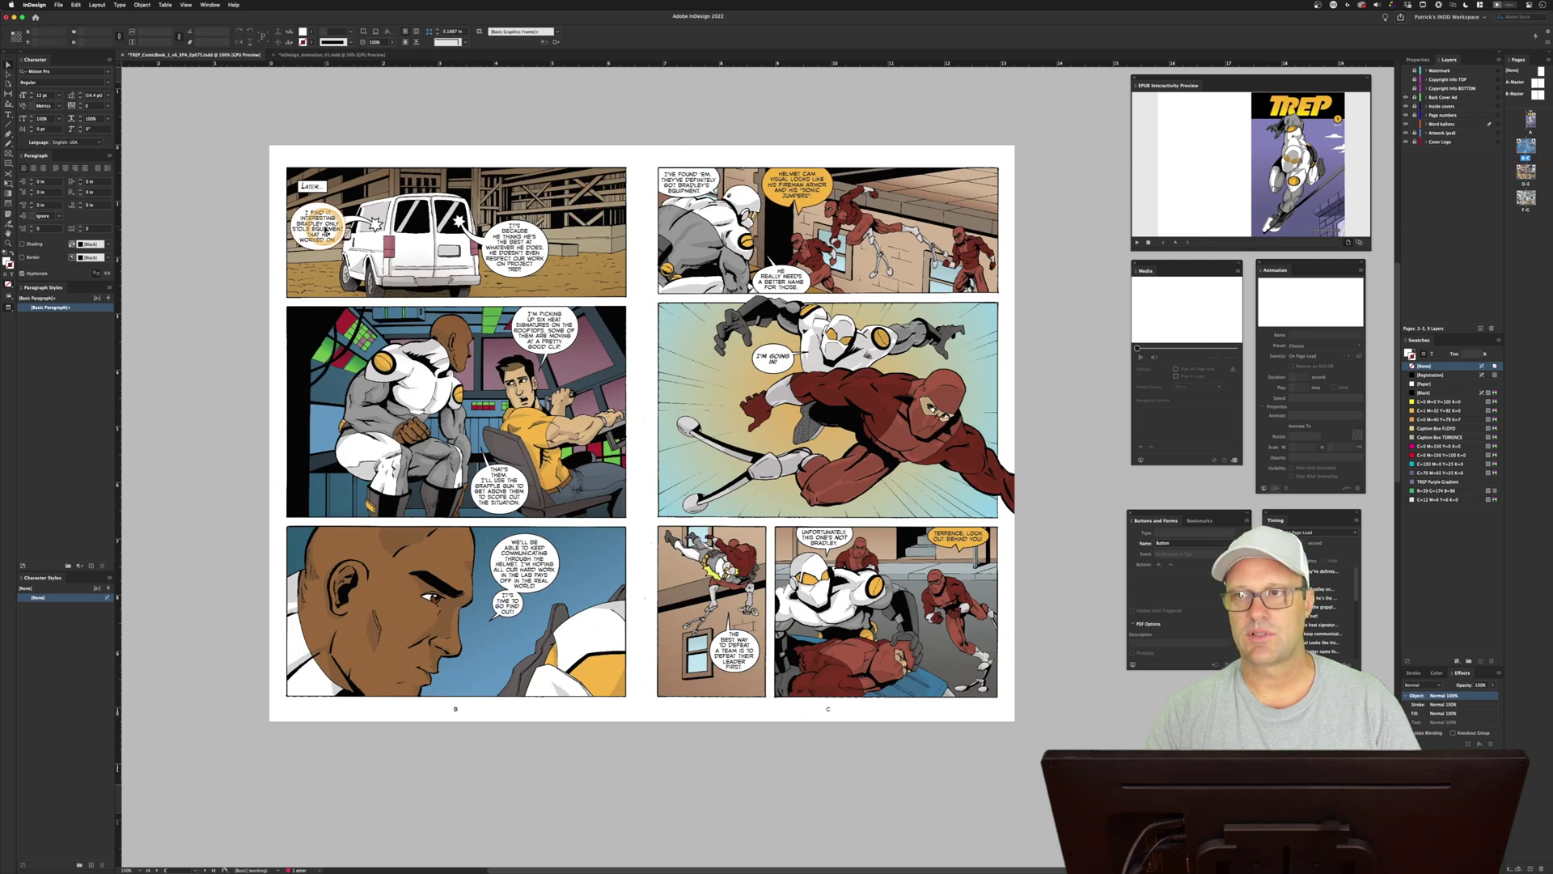
left_click(324, 231)
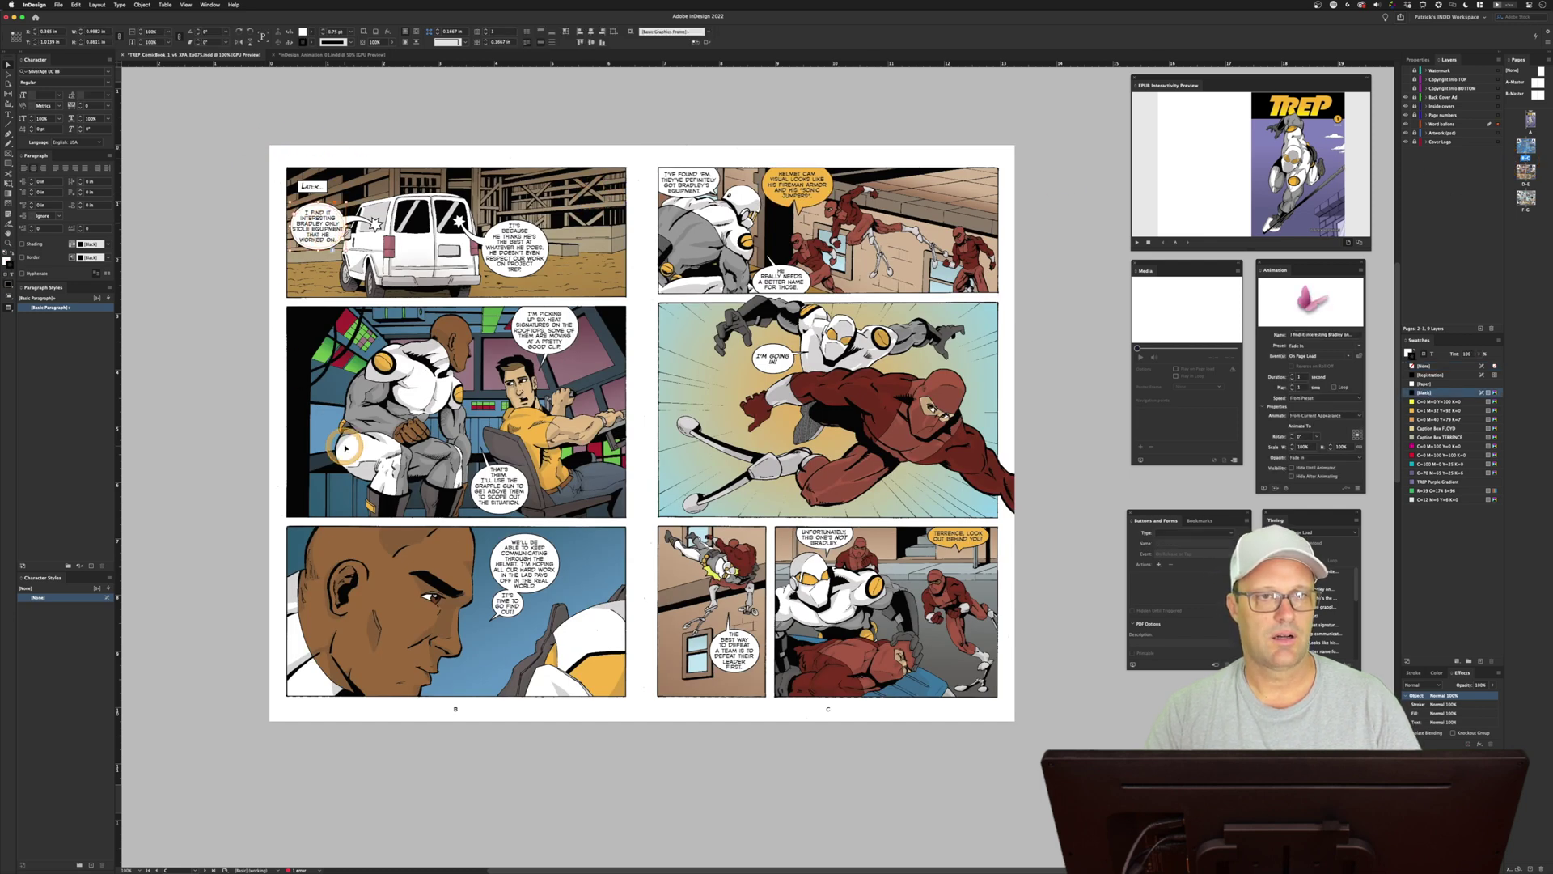
left_click(330, 410)
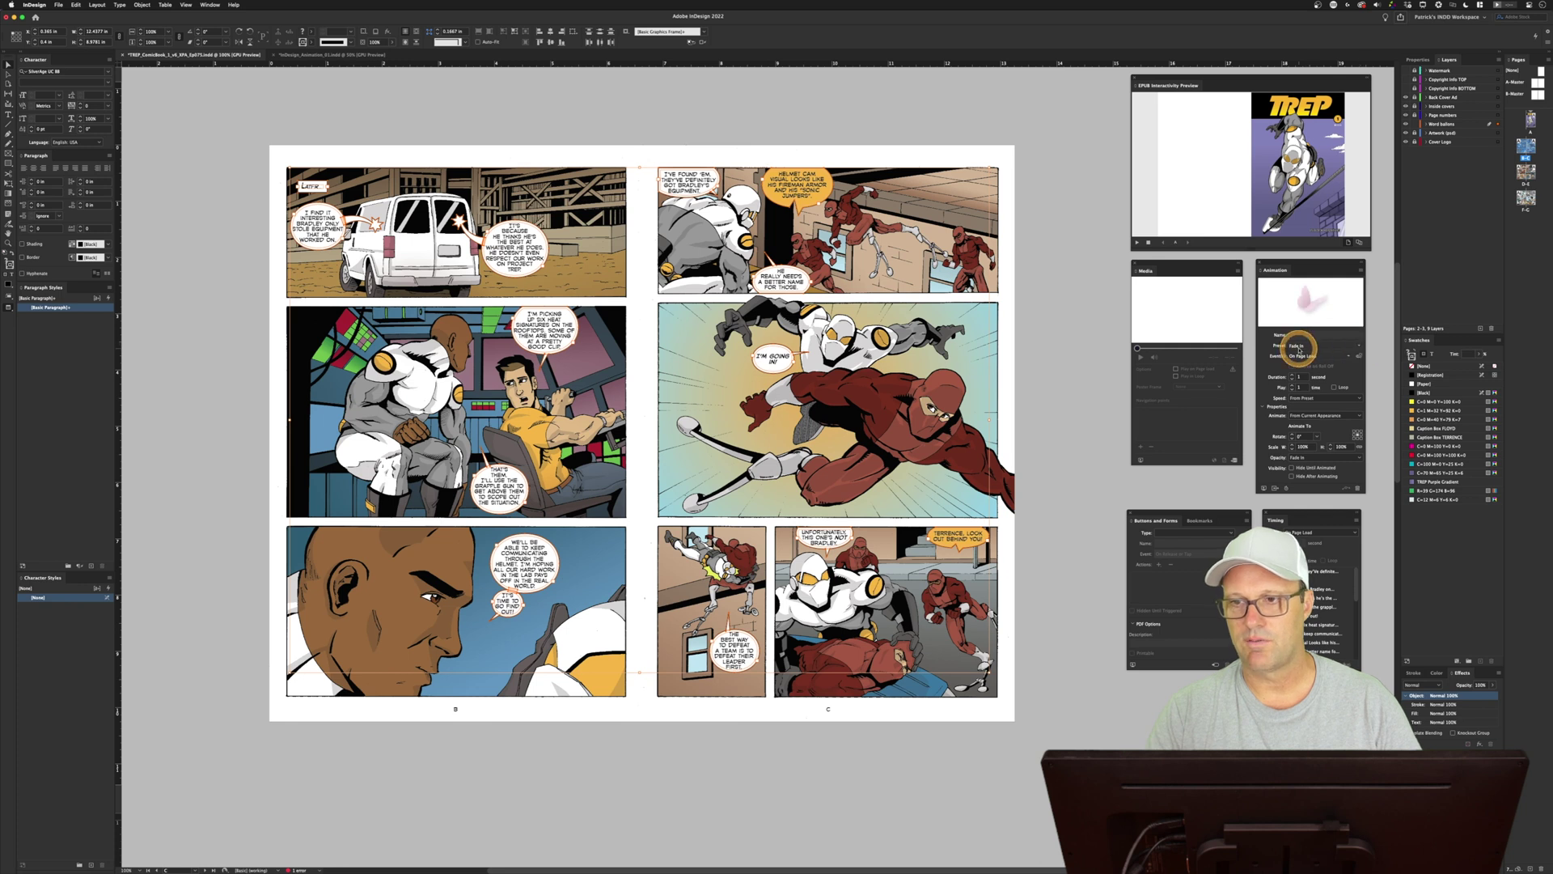
left_click(1358, 347)
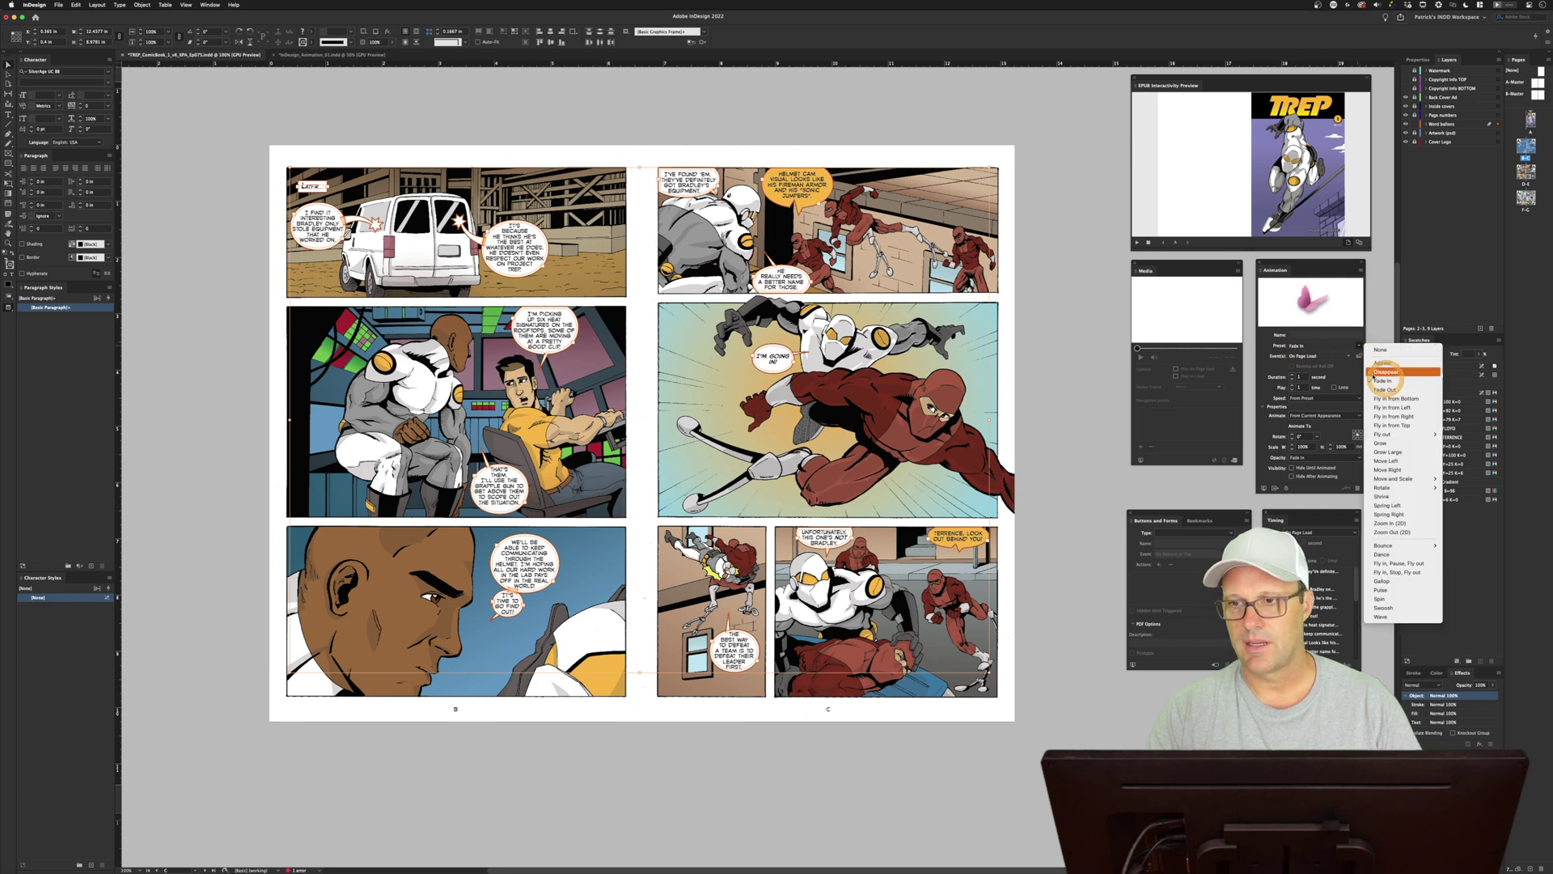
left_click(1263, 349)
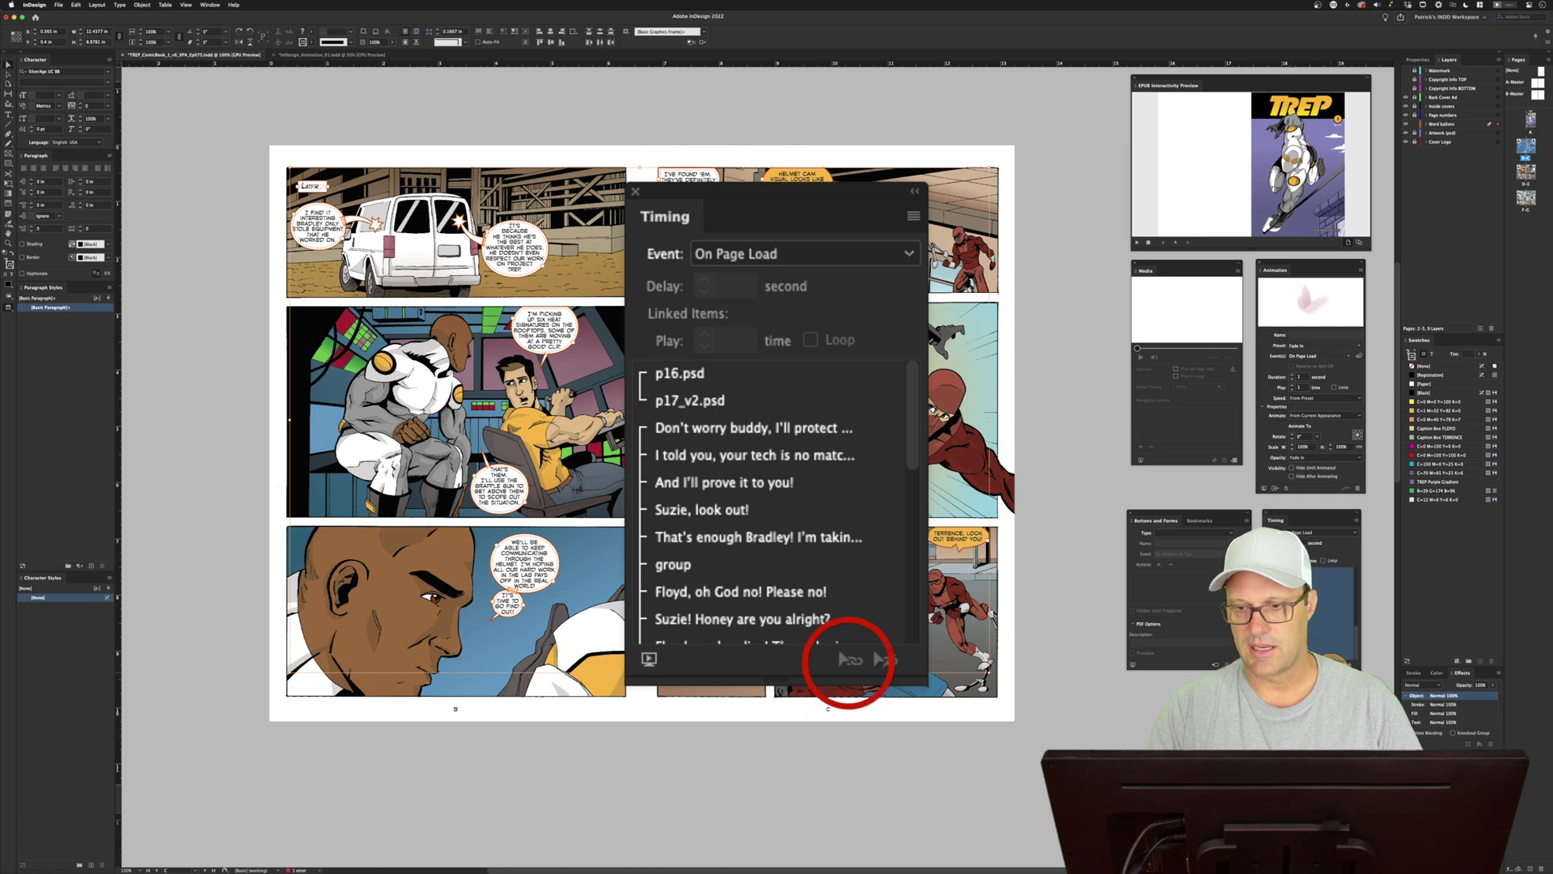
On the pages 6–7 spread, give all Word balloons layer items the Grow preset and preview
double_click(1527, 198)
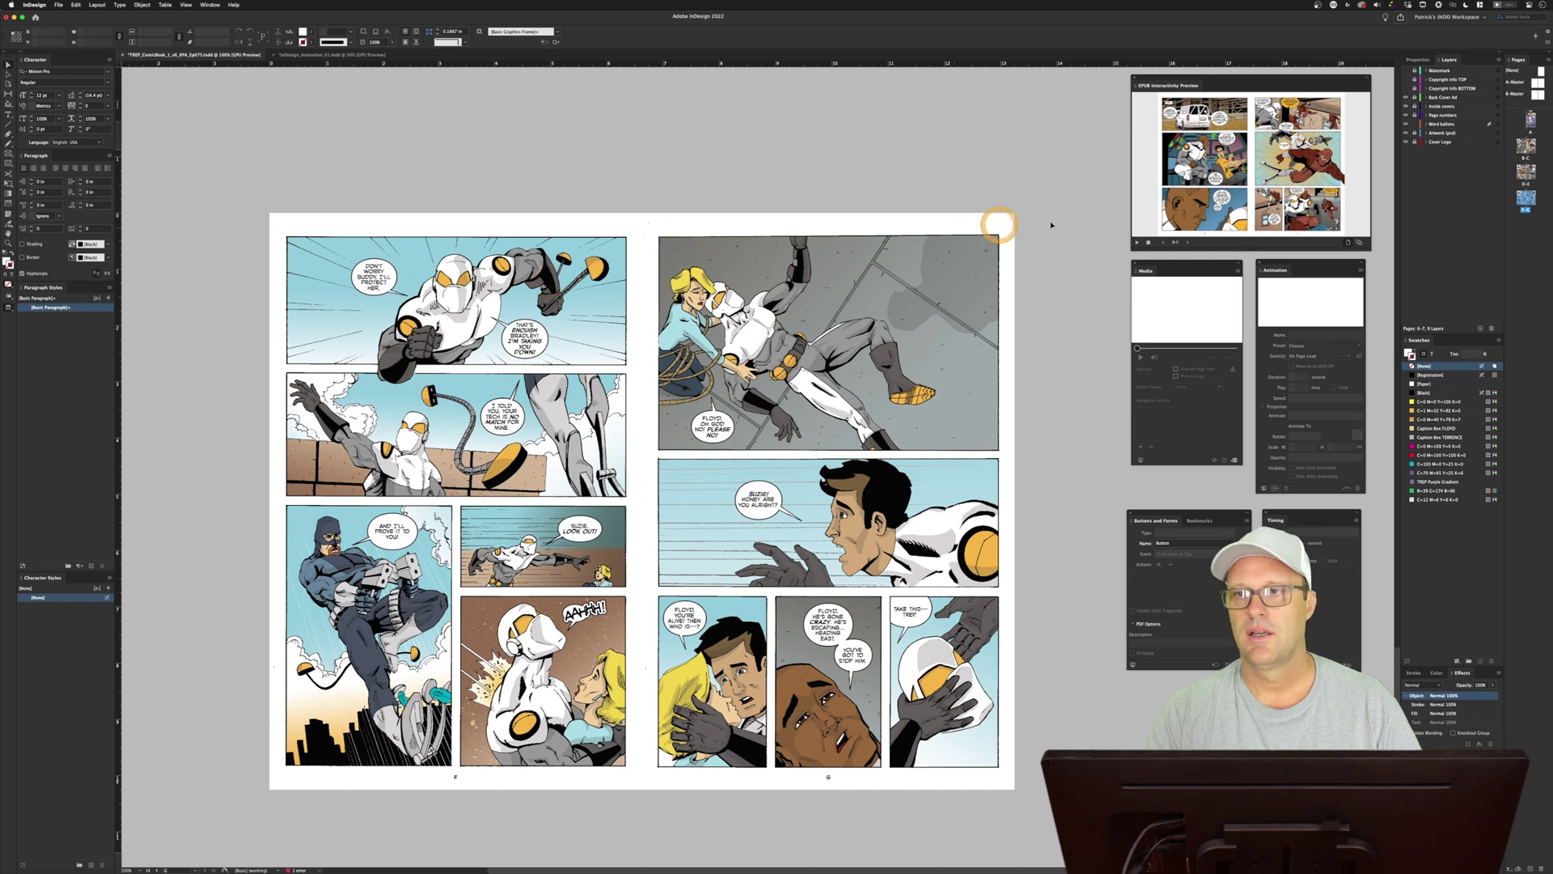
left_click(1441, 126)
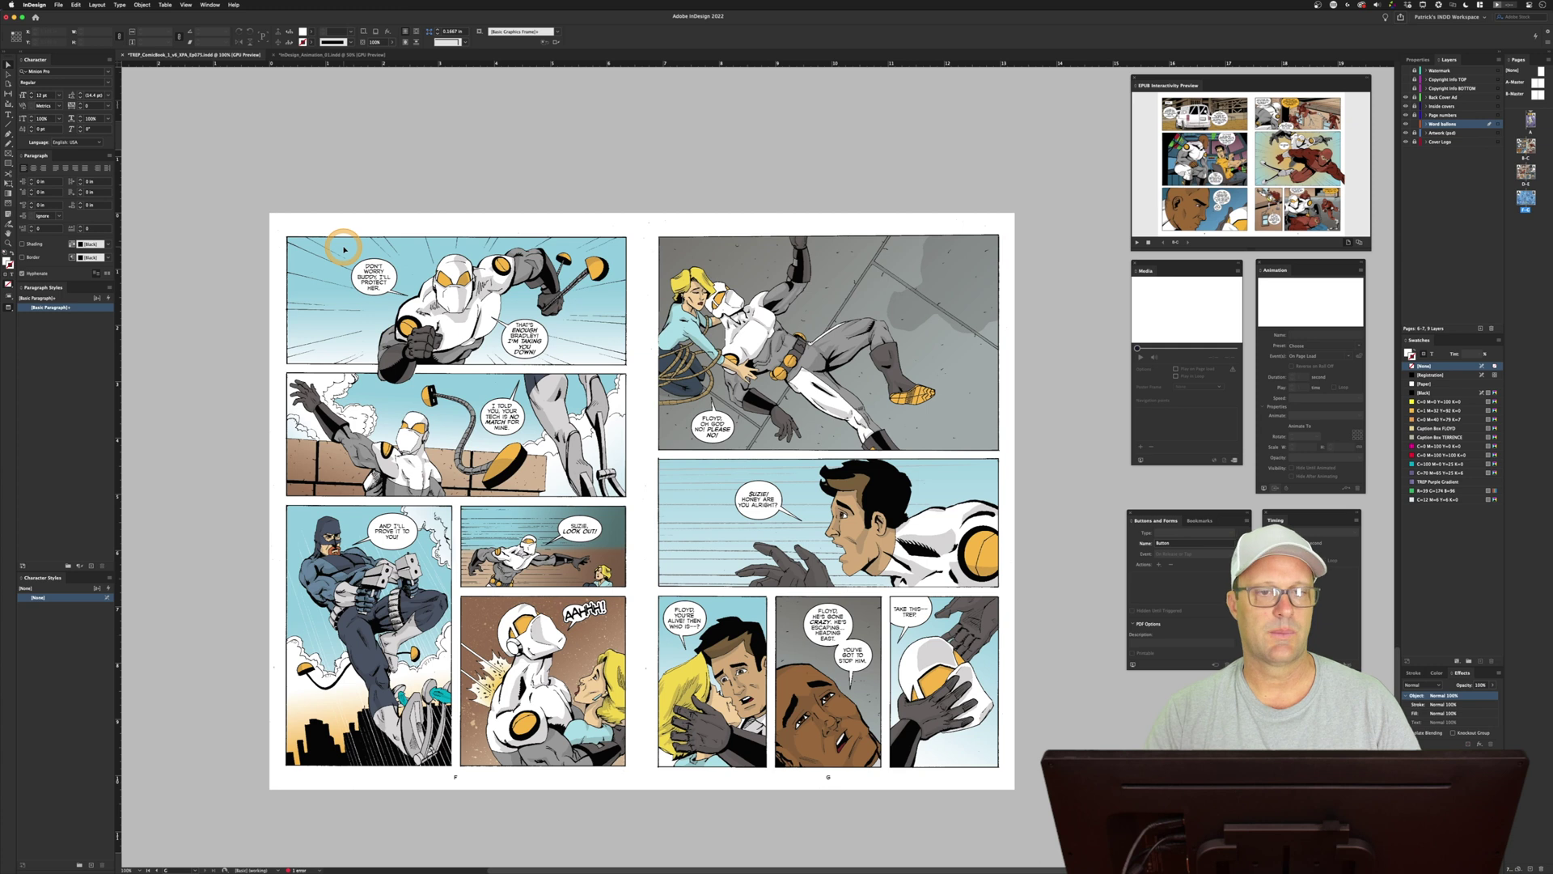
key("super+a")
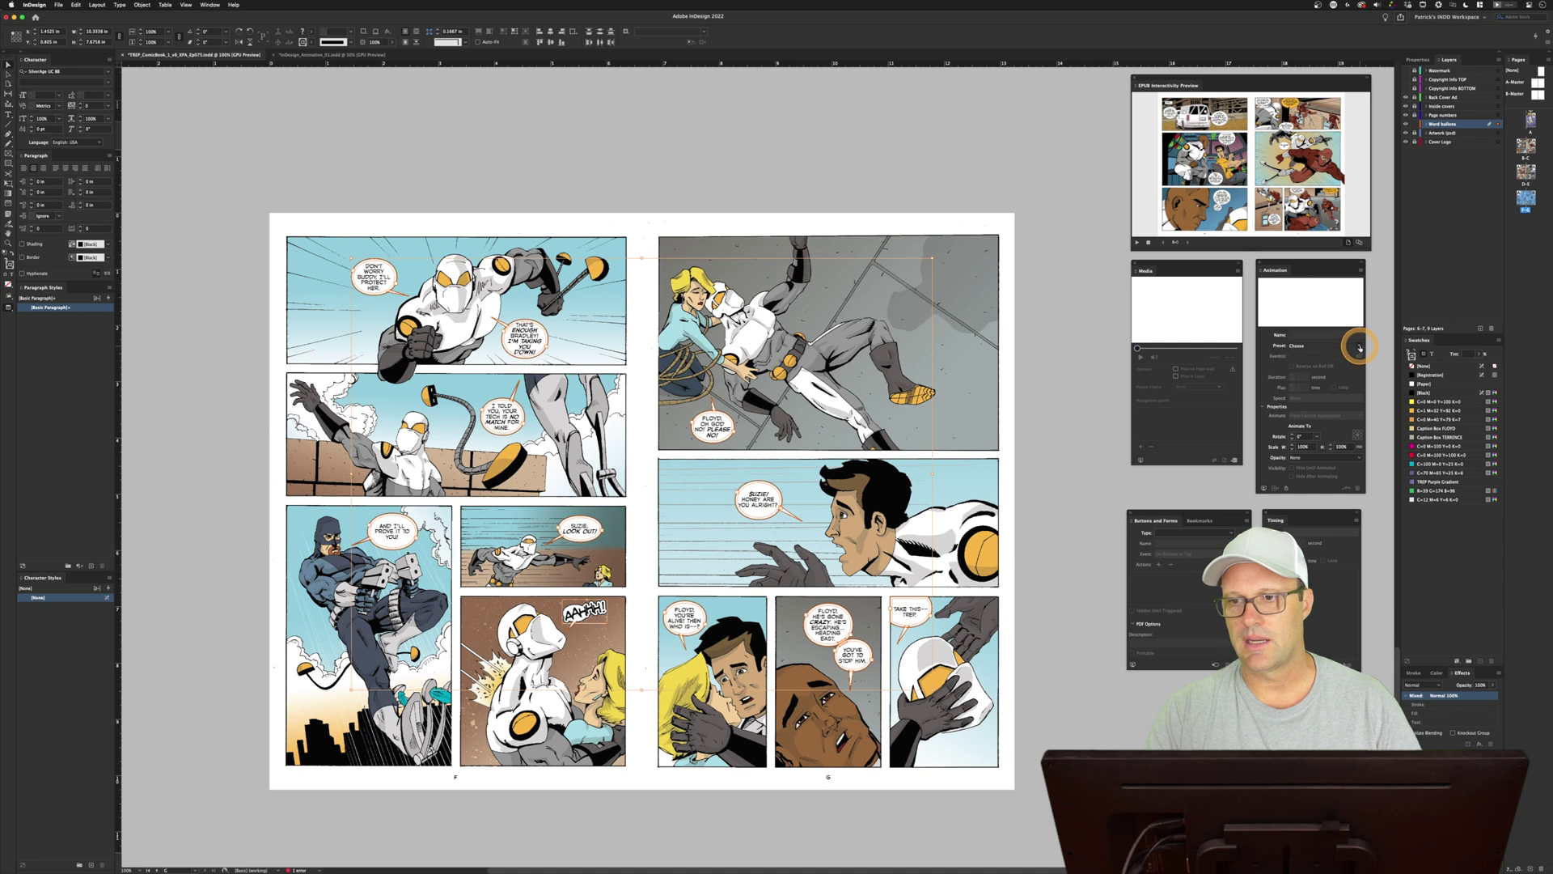
left_click(1359, 348)
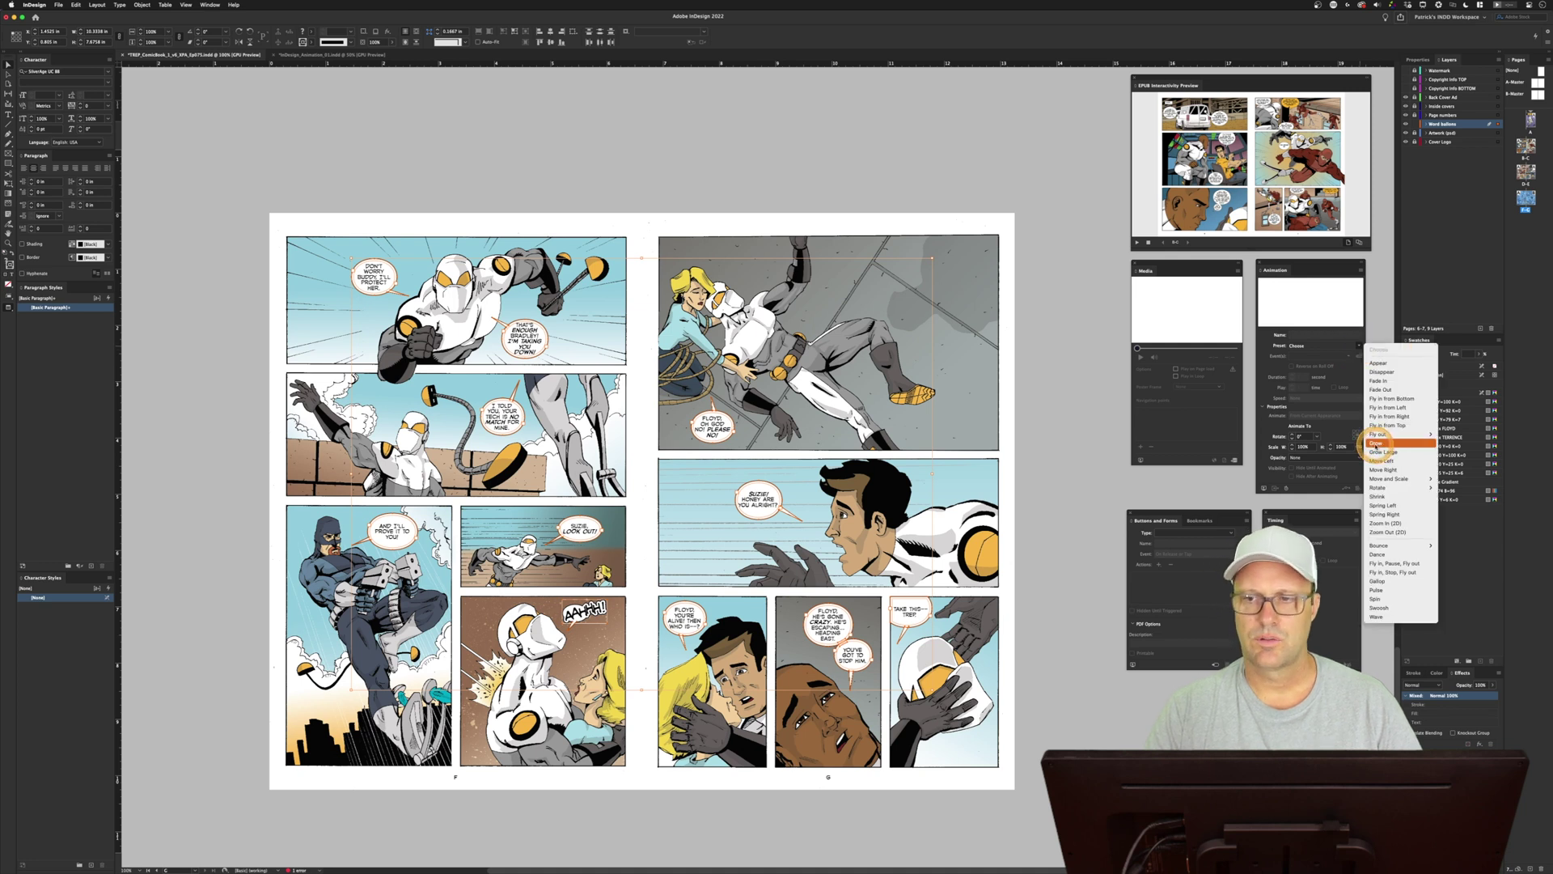
left_click(1376, 443)
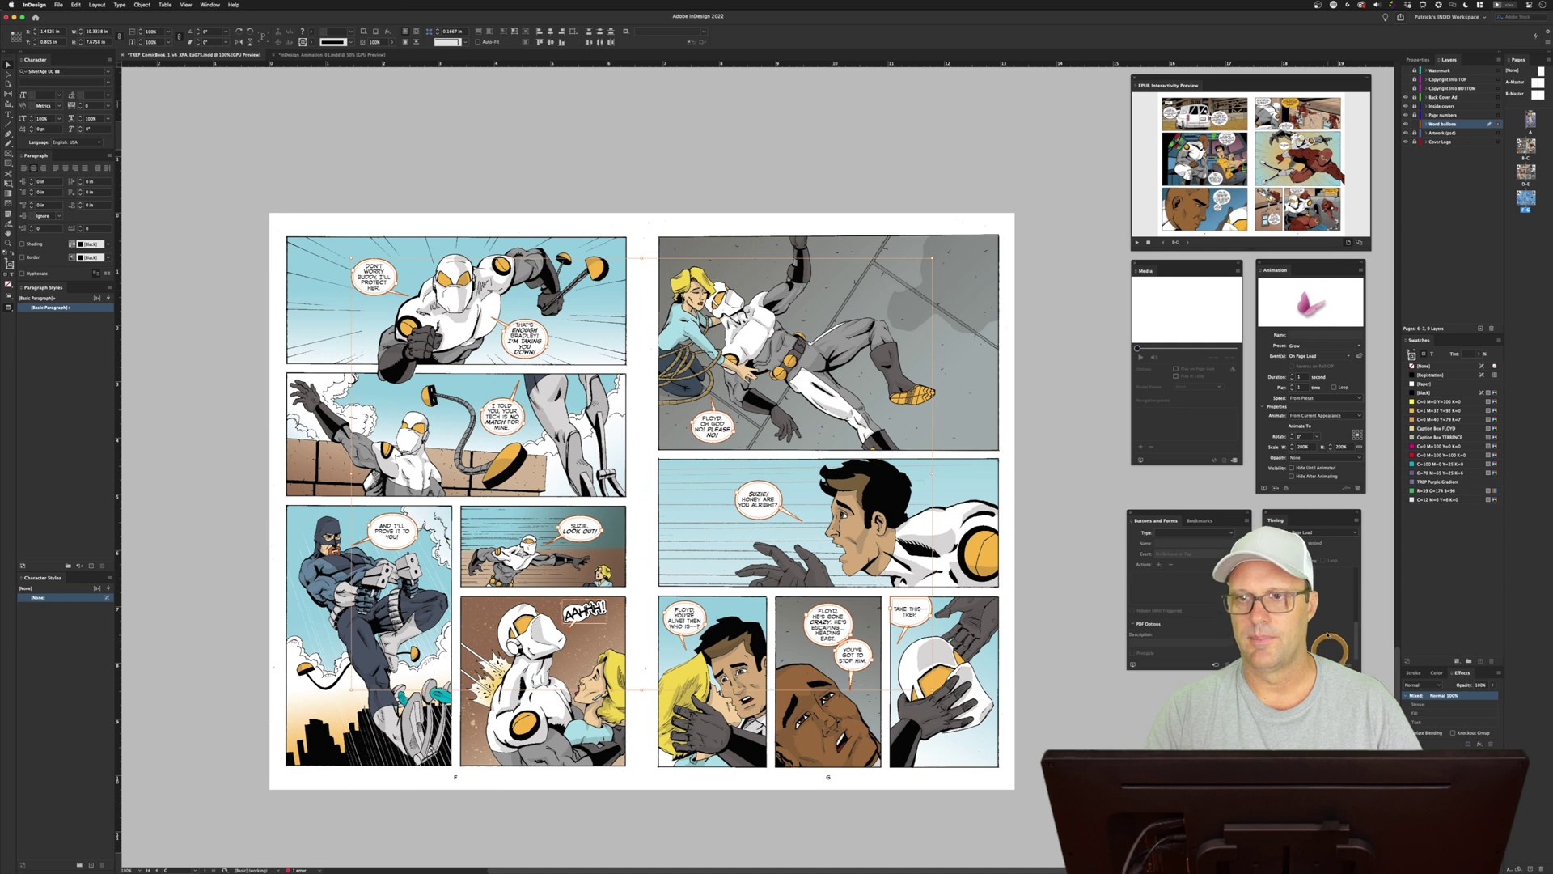
left_click(1138, 243)
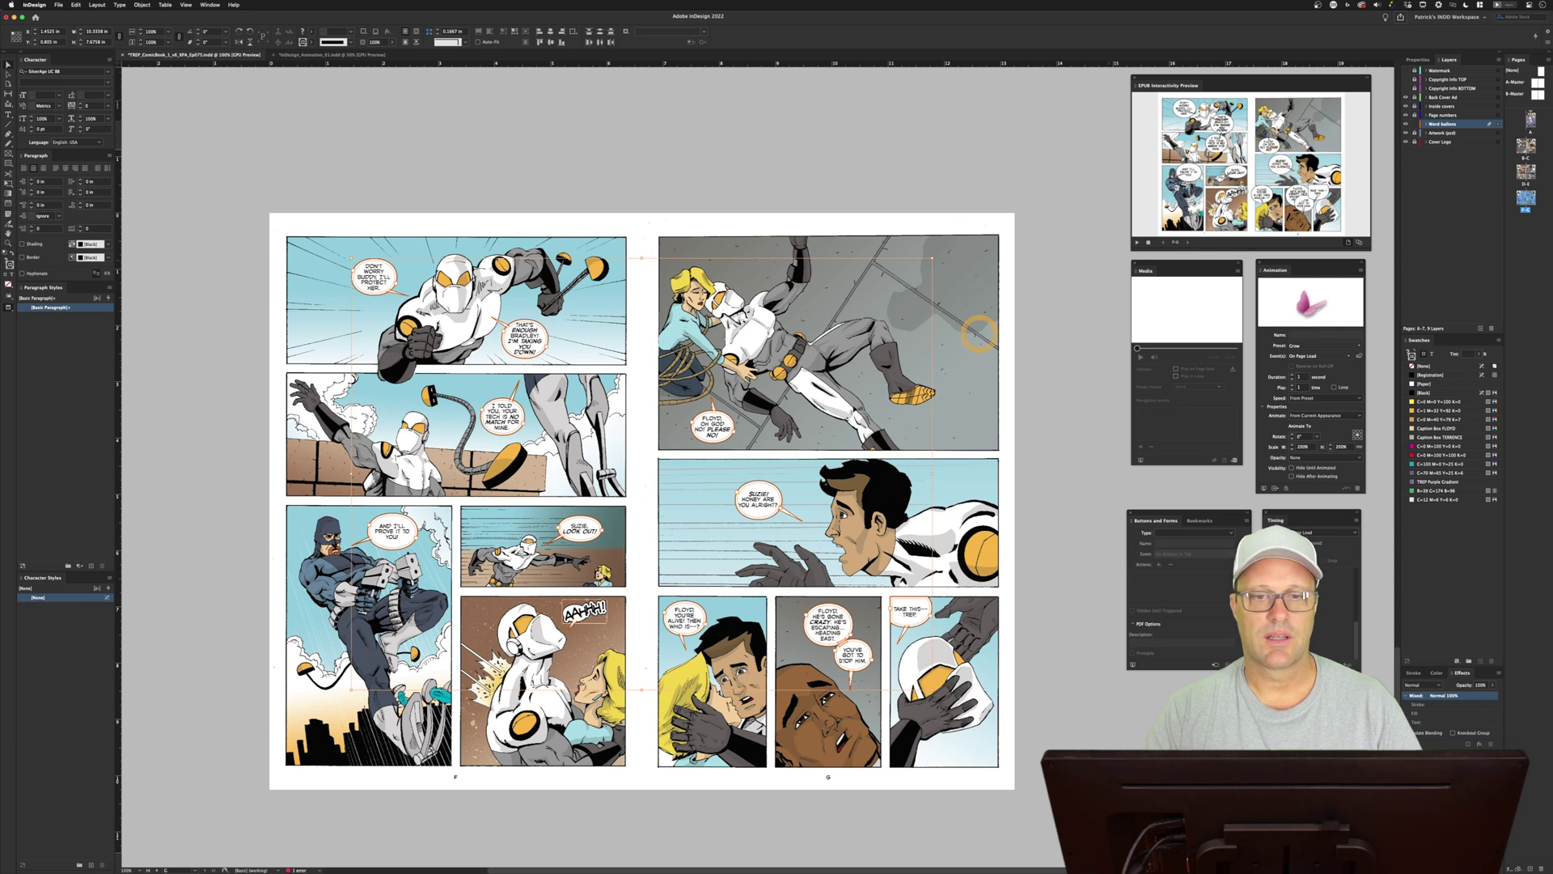
Switch the word balloon's animation preset to Fade In and deselect it
left_click(1360, 346)
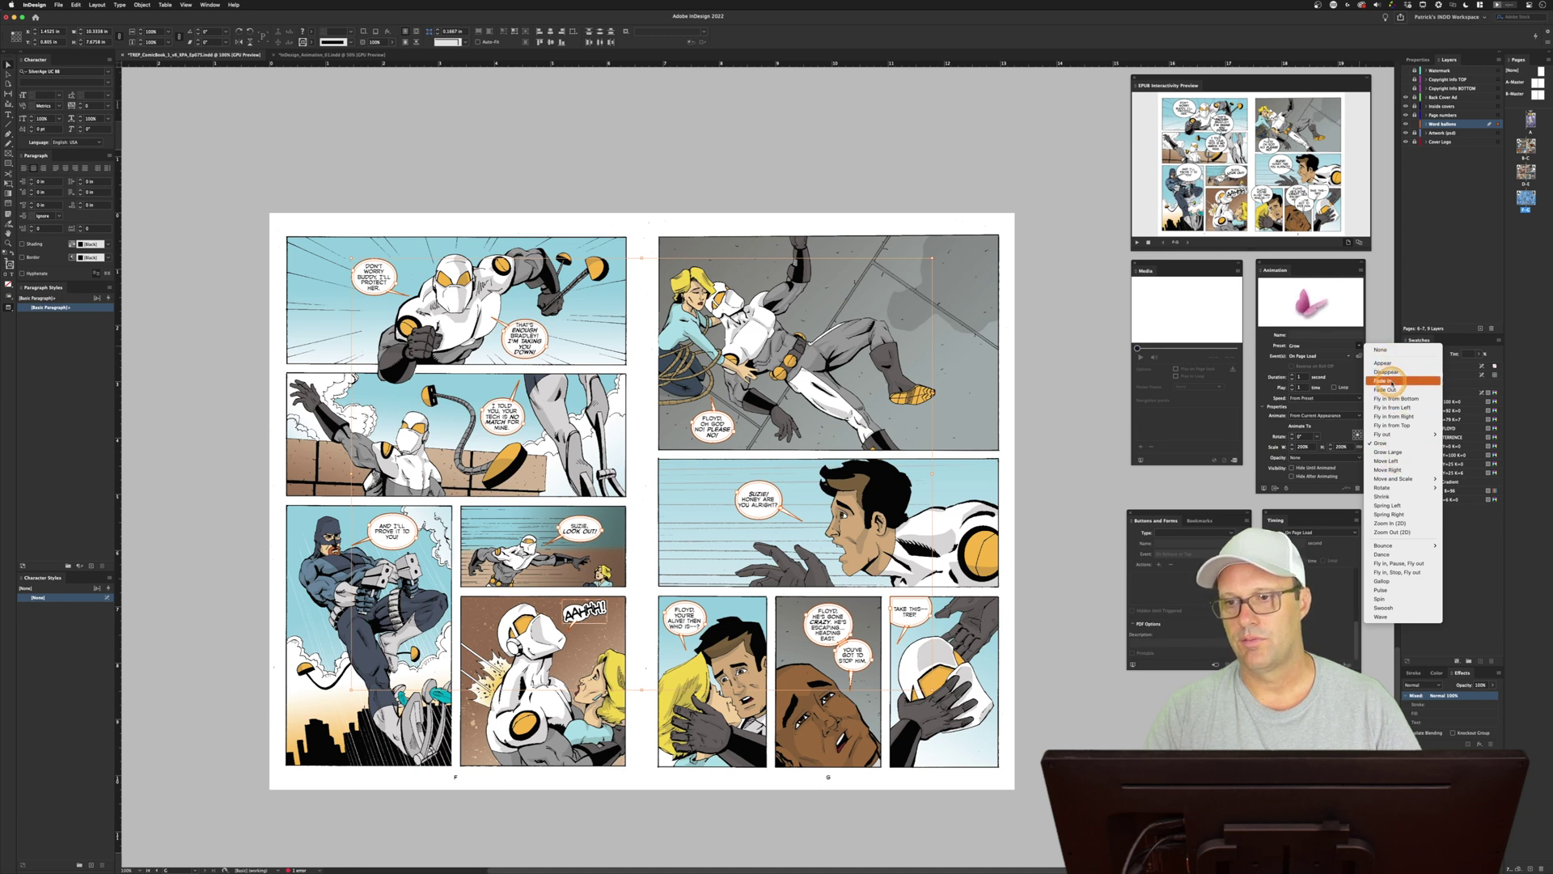
left_click(1385, 380)
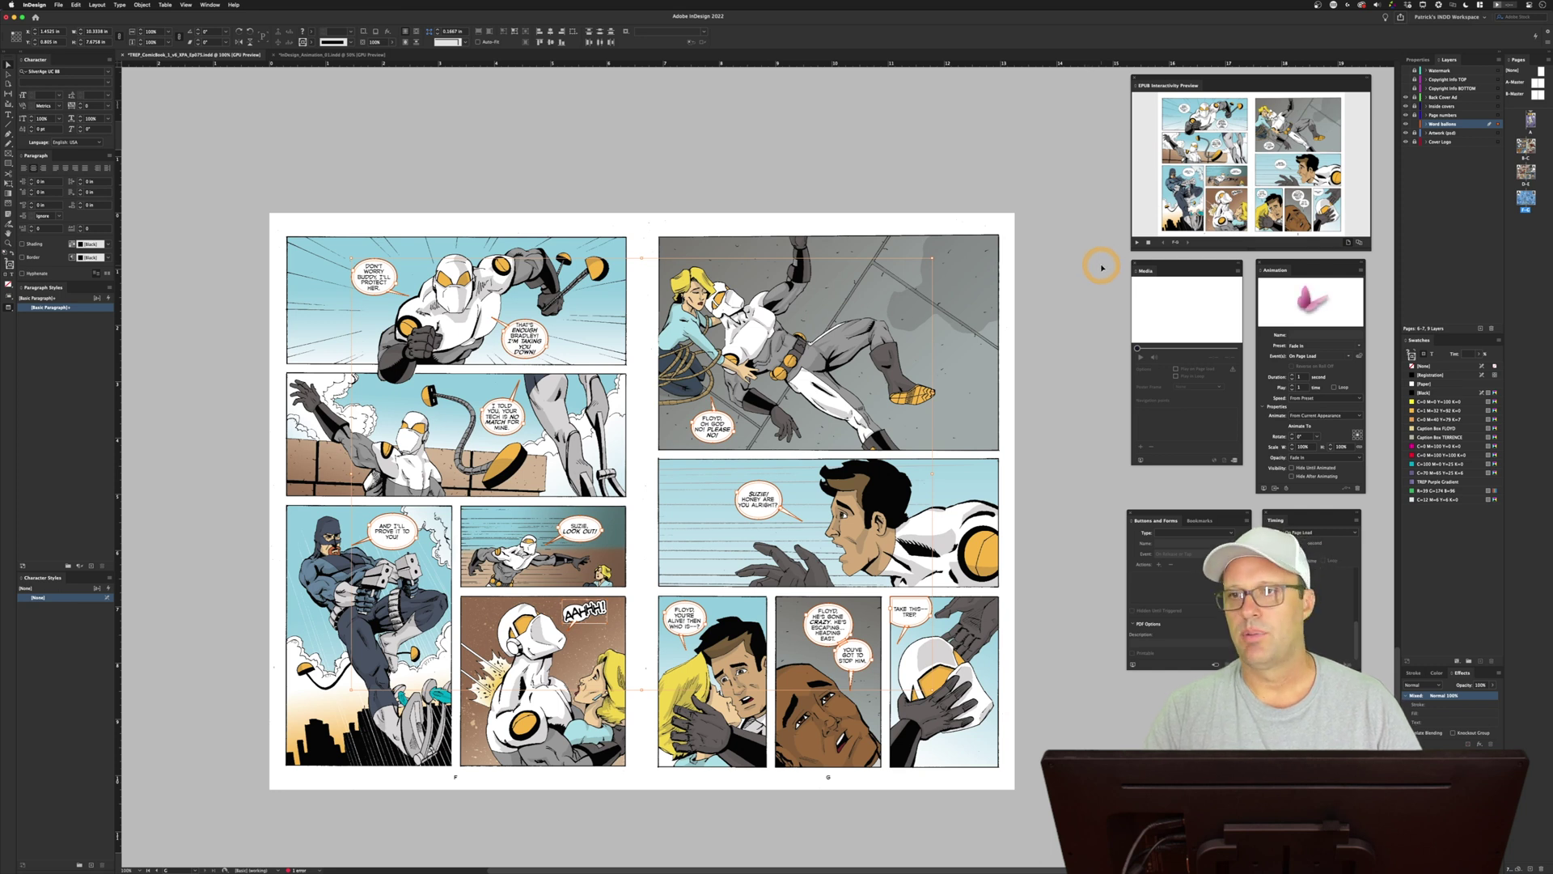
left_click(1102, 267)
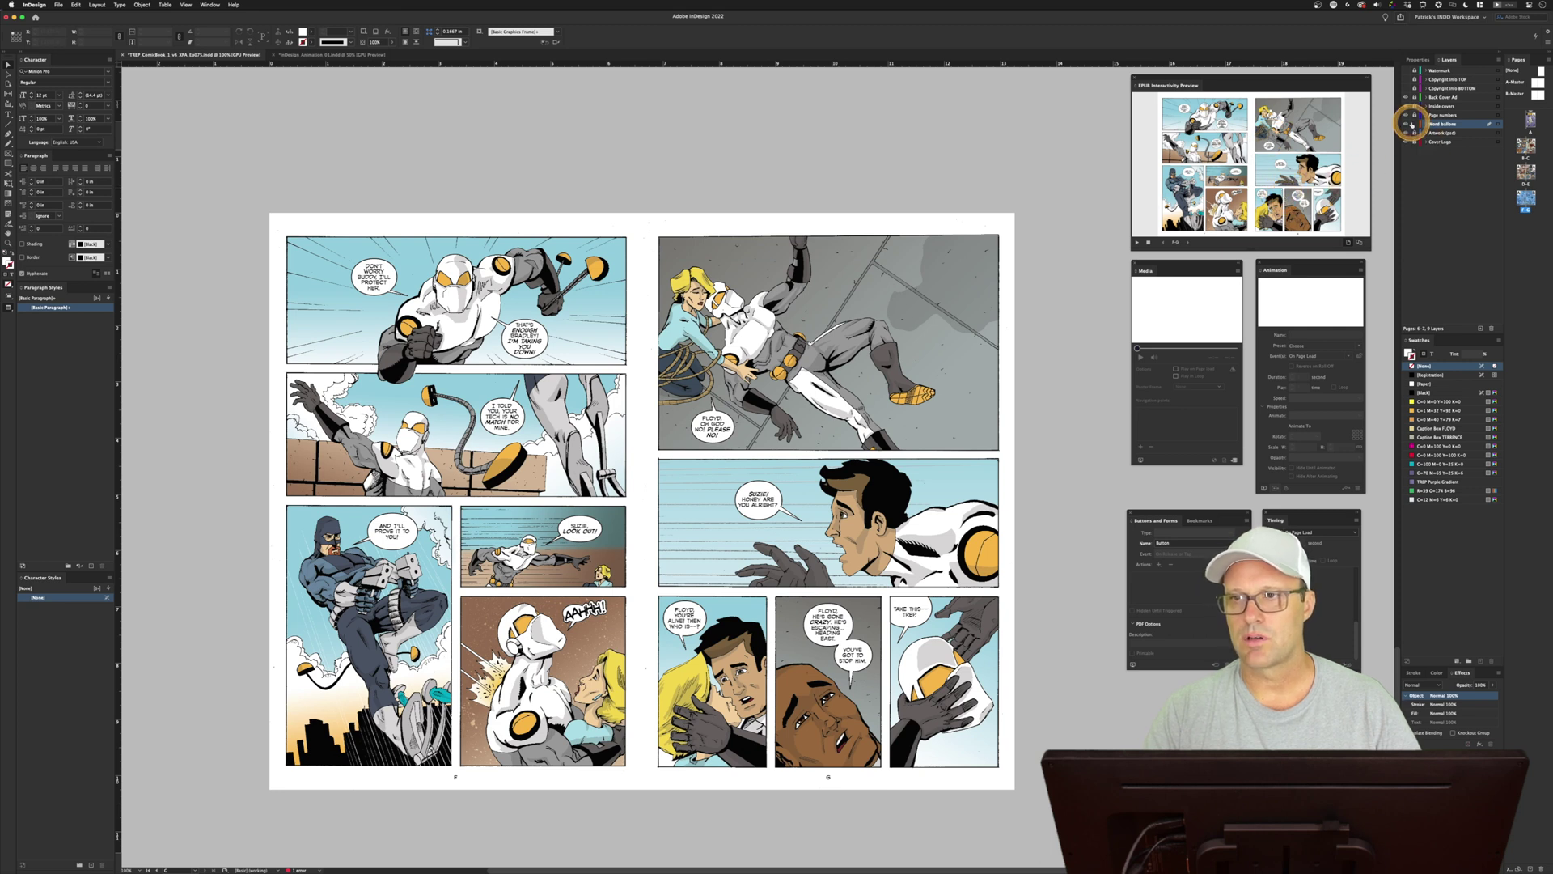
Make the Artwork layer active and give the left page's artwork the Bounce and Smooth preset
left_click_drag(1413, 124, 1440, 134)
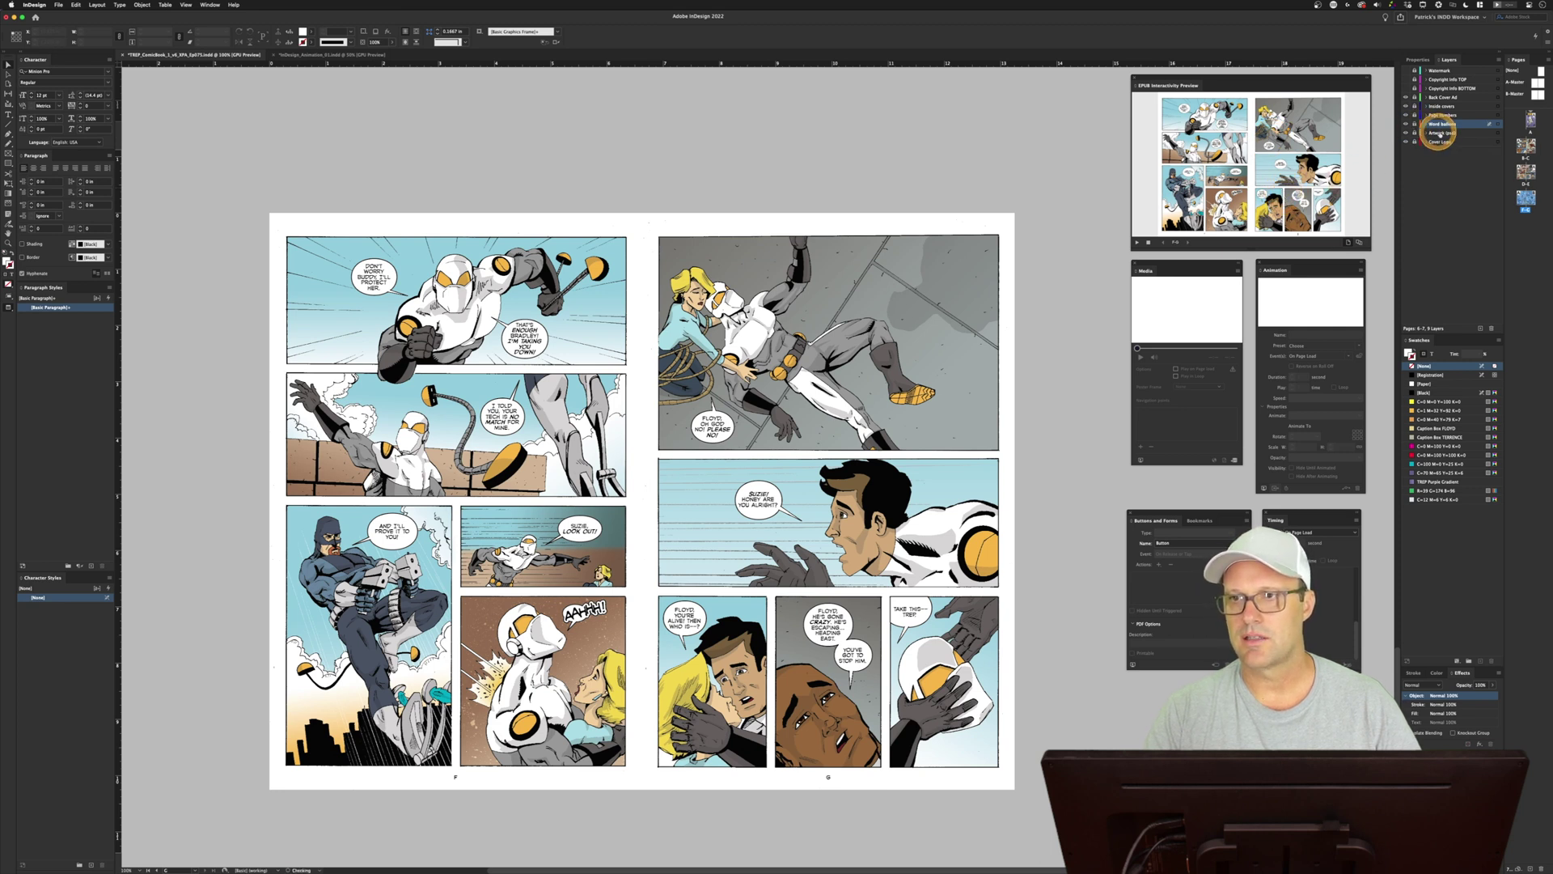
left_click(1436, 133)
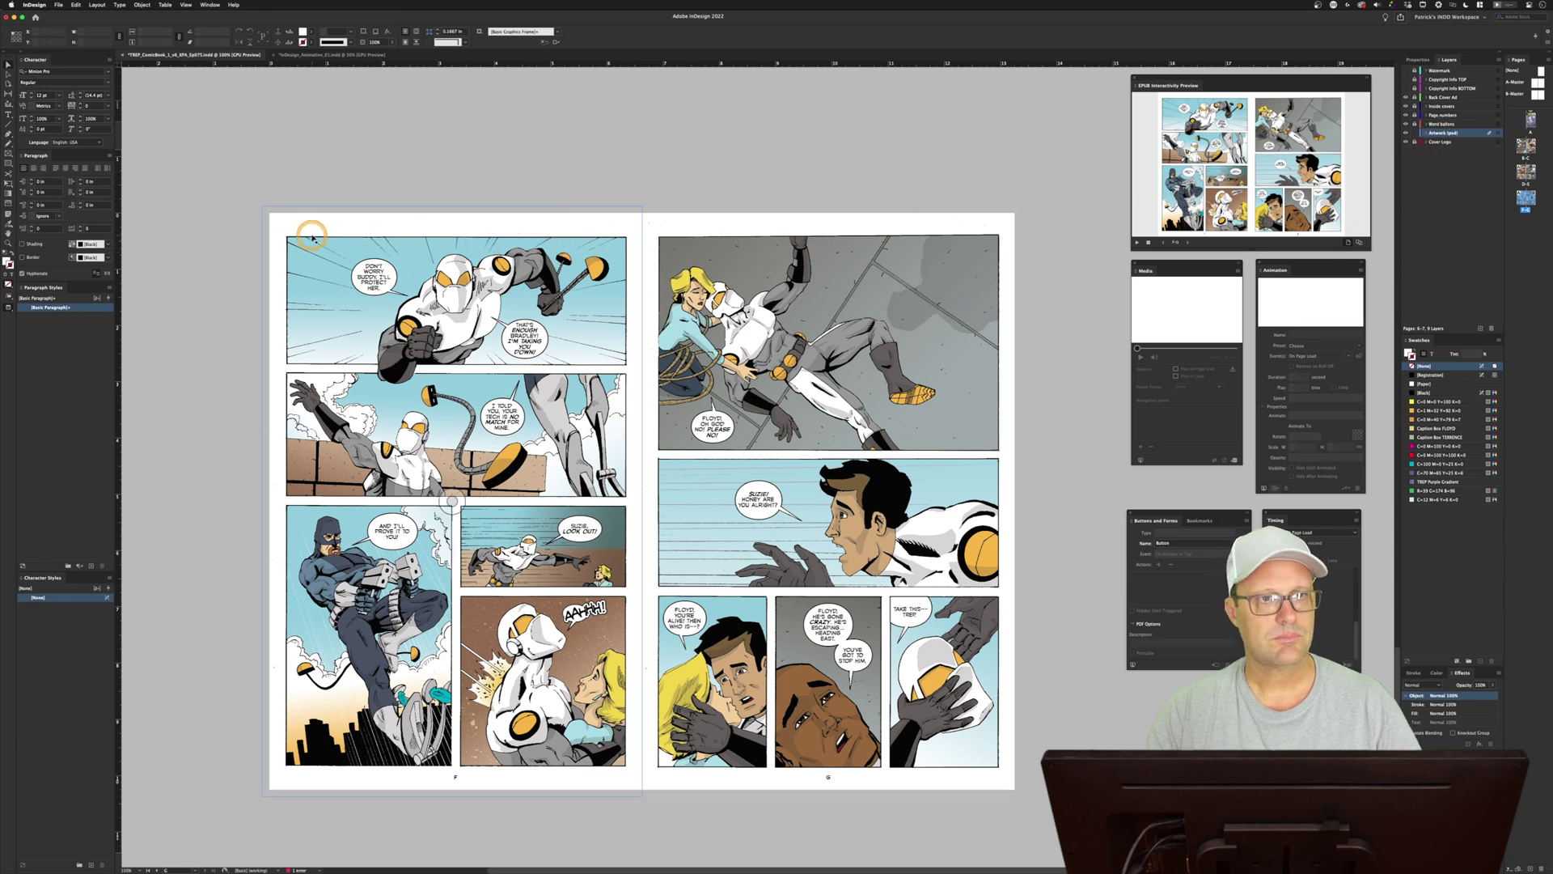
left_click(306, 233)
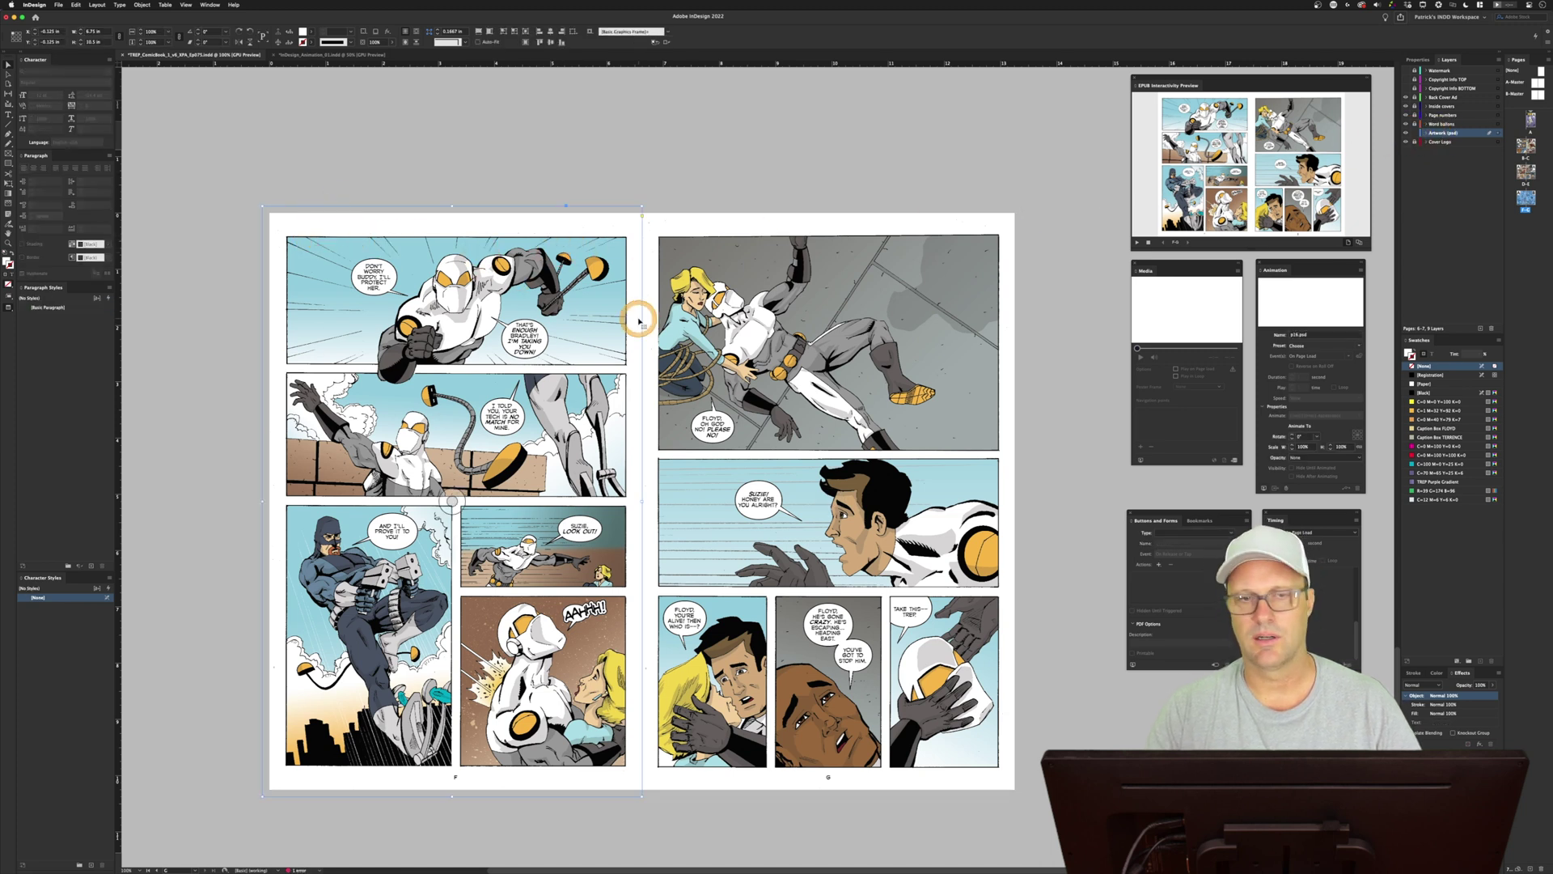
left_click(1344, 448)
left_click(1362, 348)
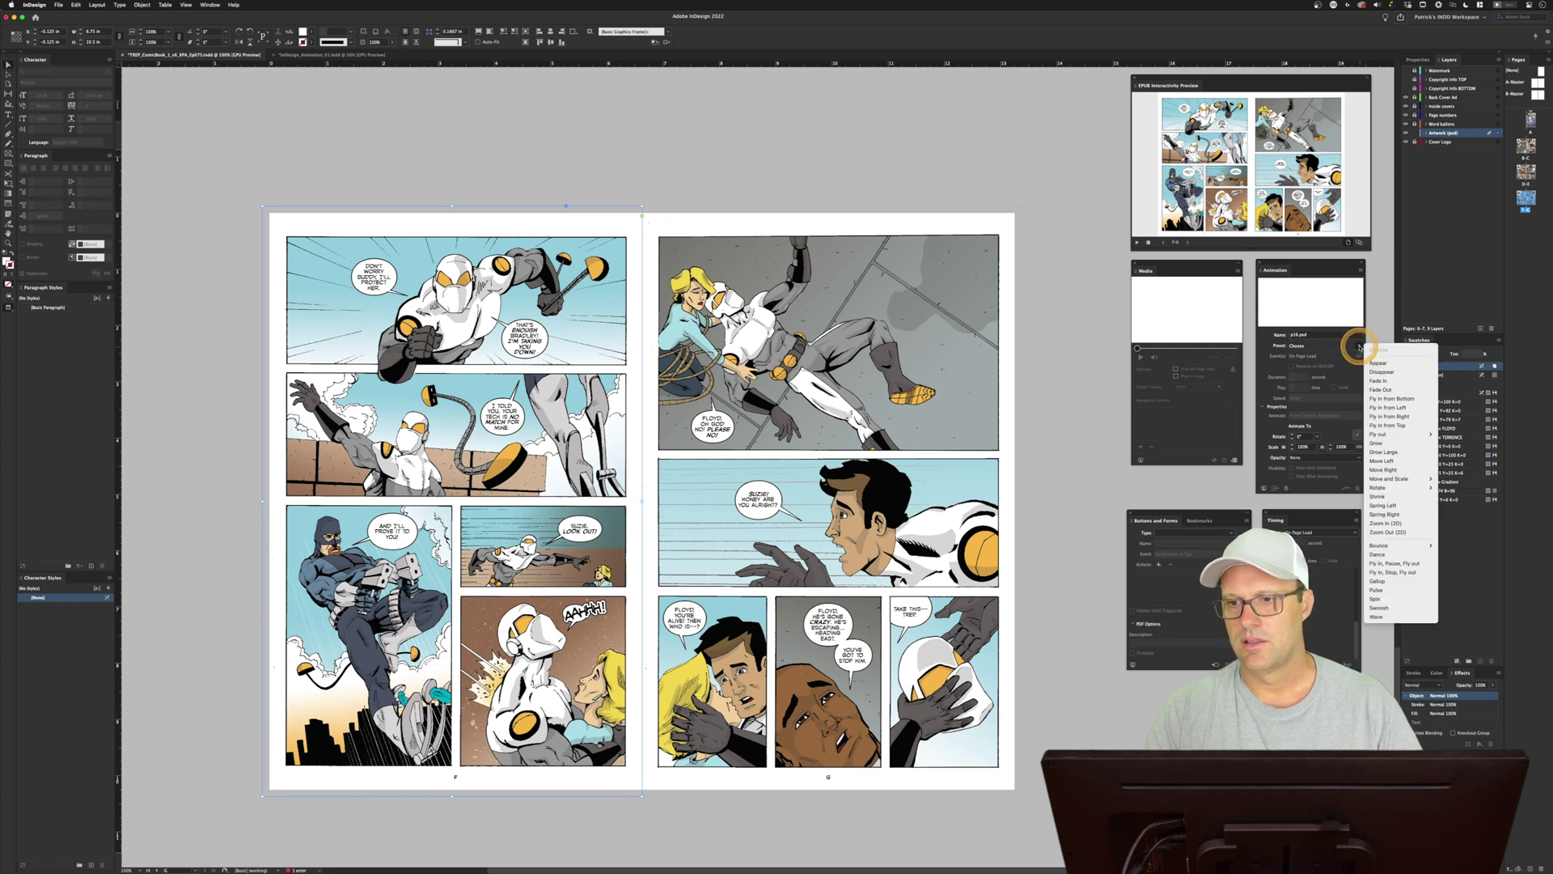
left_click_drag(1359, 347, 1470, 581)
Give the right page's artwork the Dance preset and play the spread's preview
left_click(938, 221)
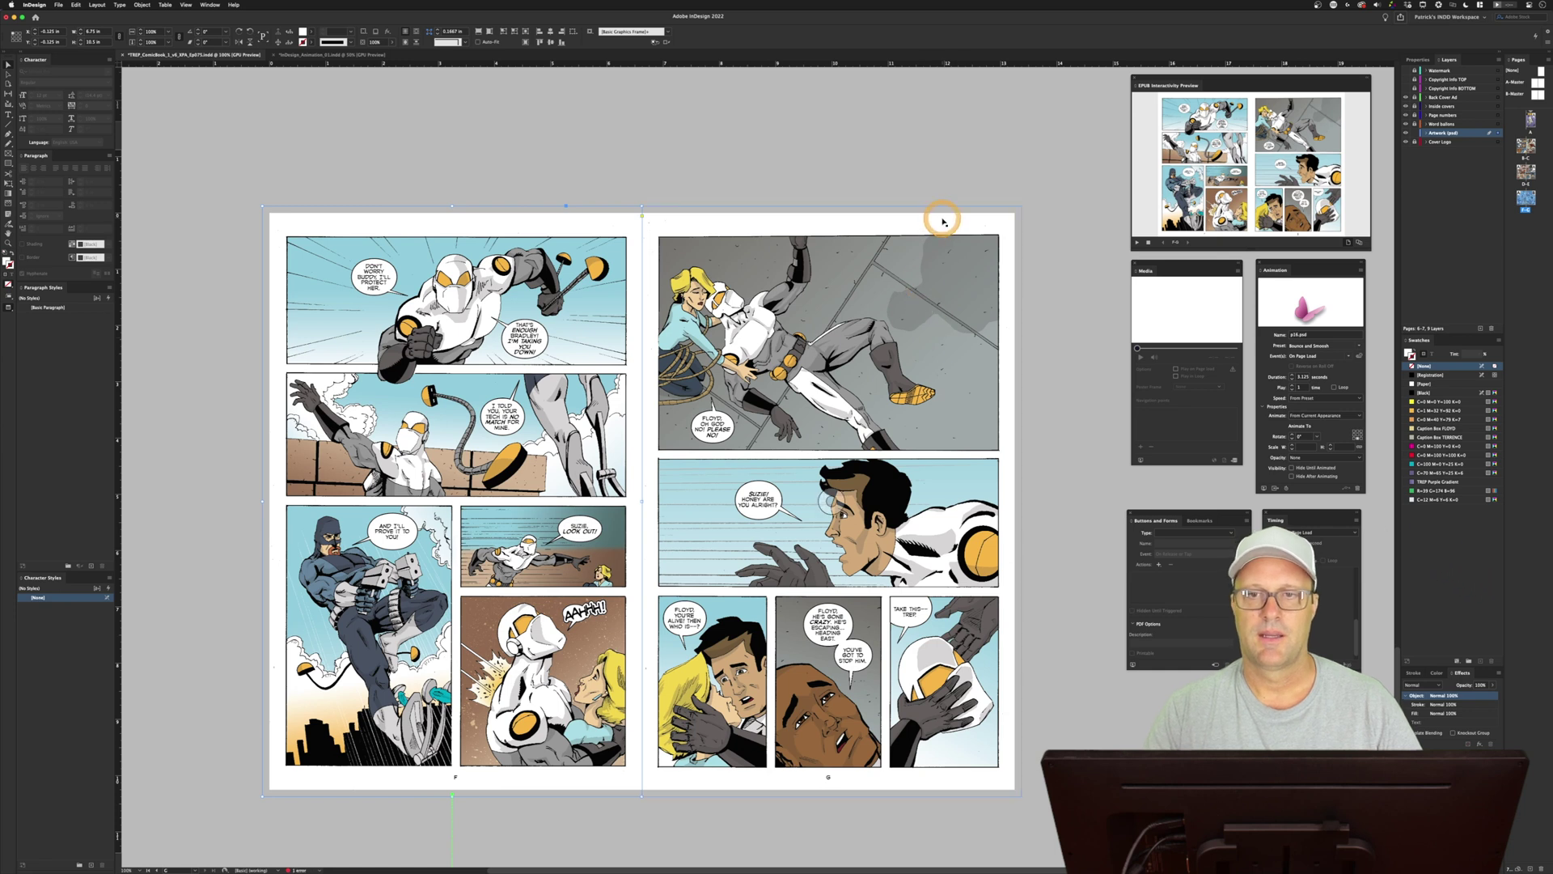
left_click(1360, 346)
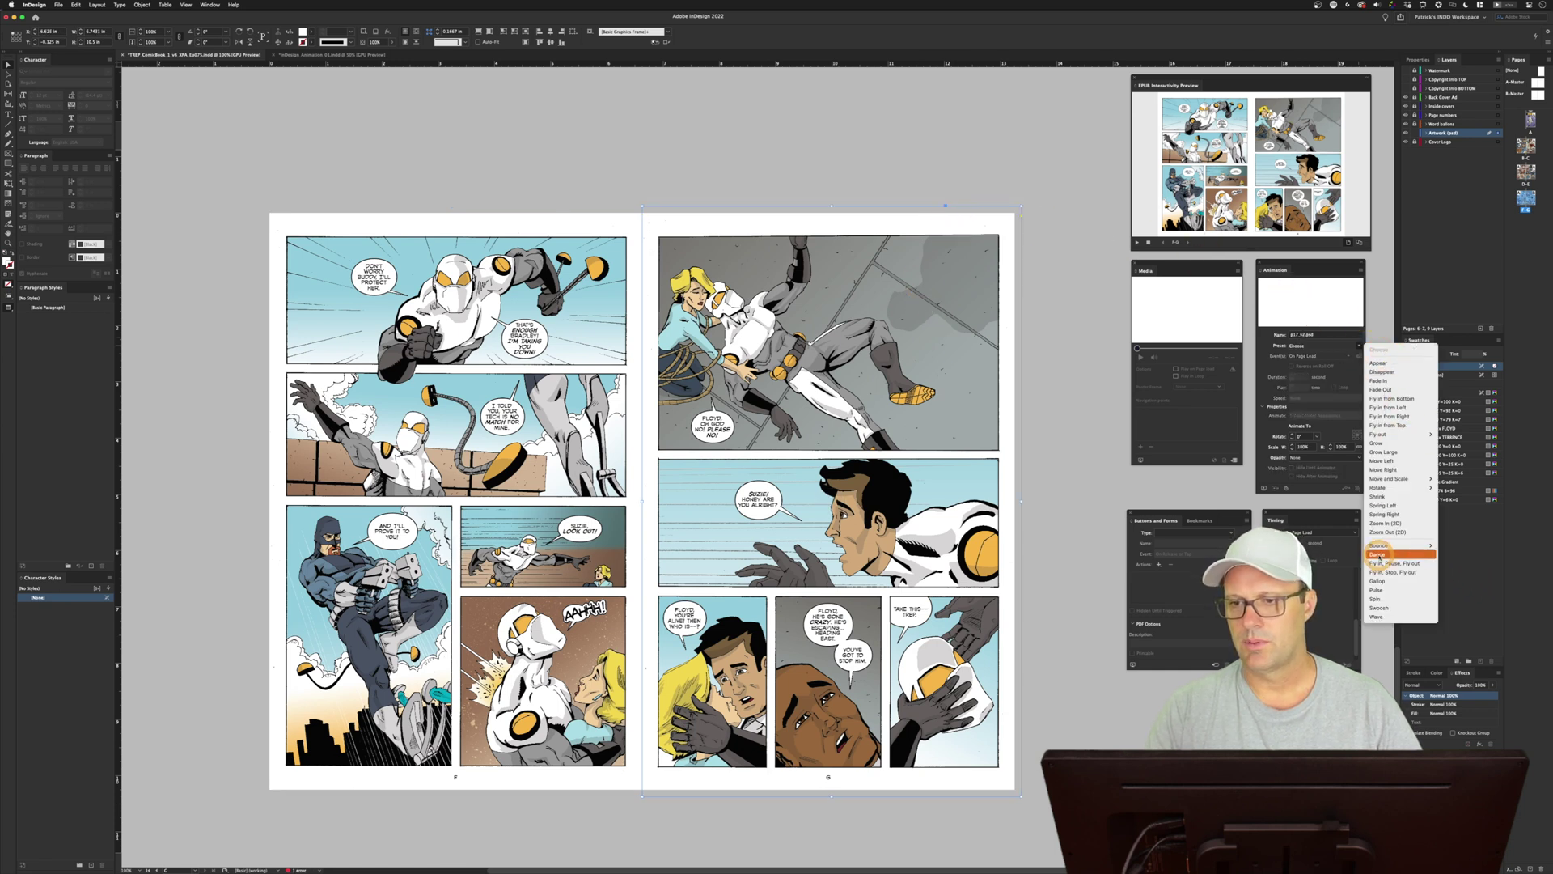
left_click(1378, 555)
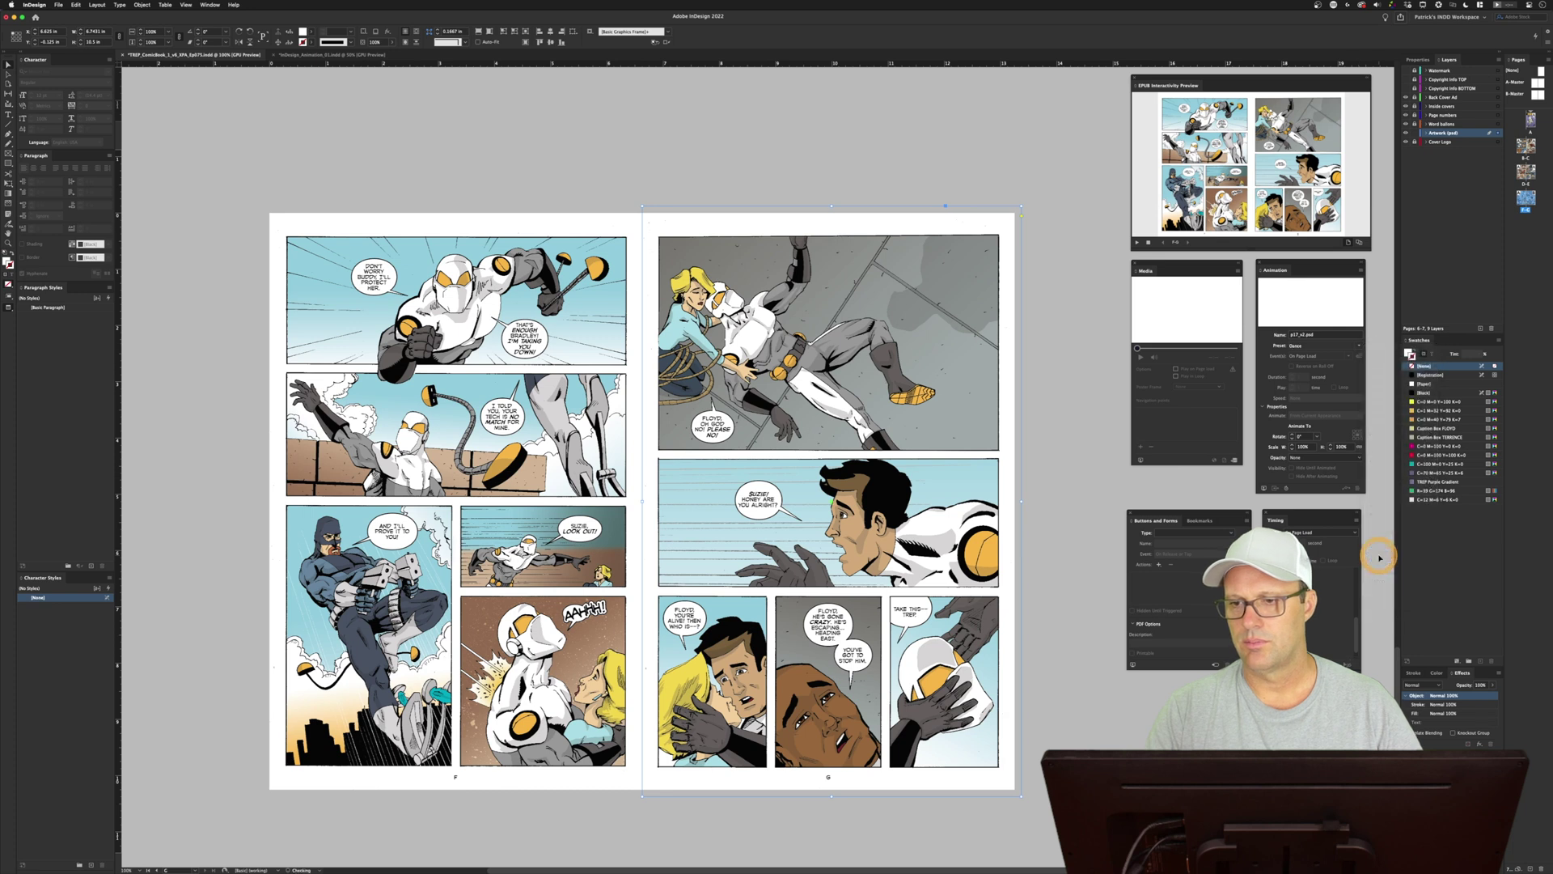
left_click(1137, 243)
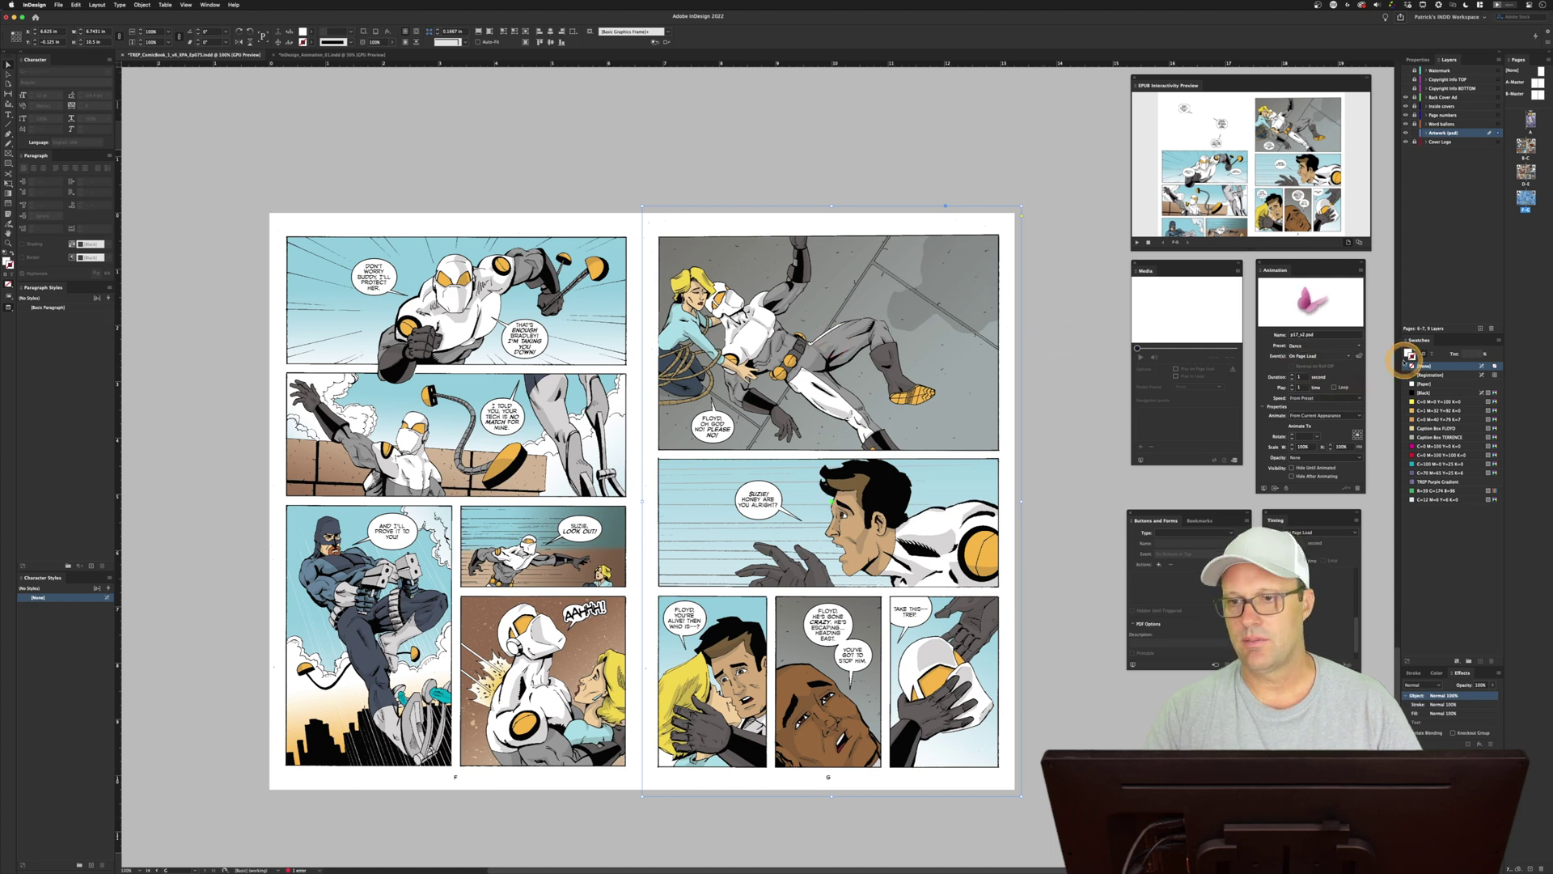
Change the animation preset to Fade In for the right page's artwork, then the left page's
left_click(1360, 346)
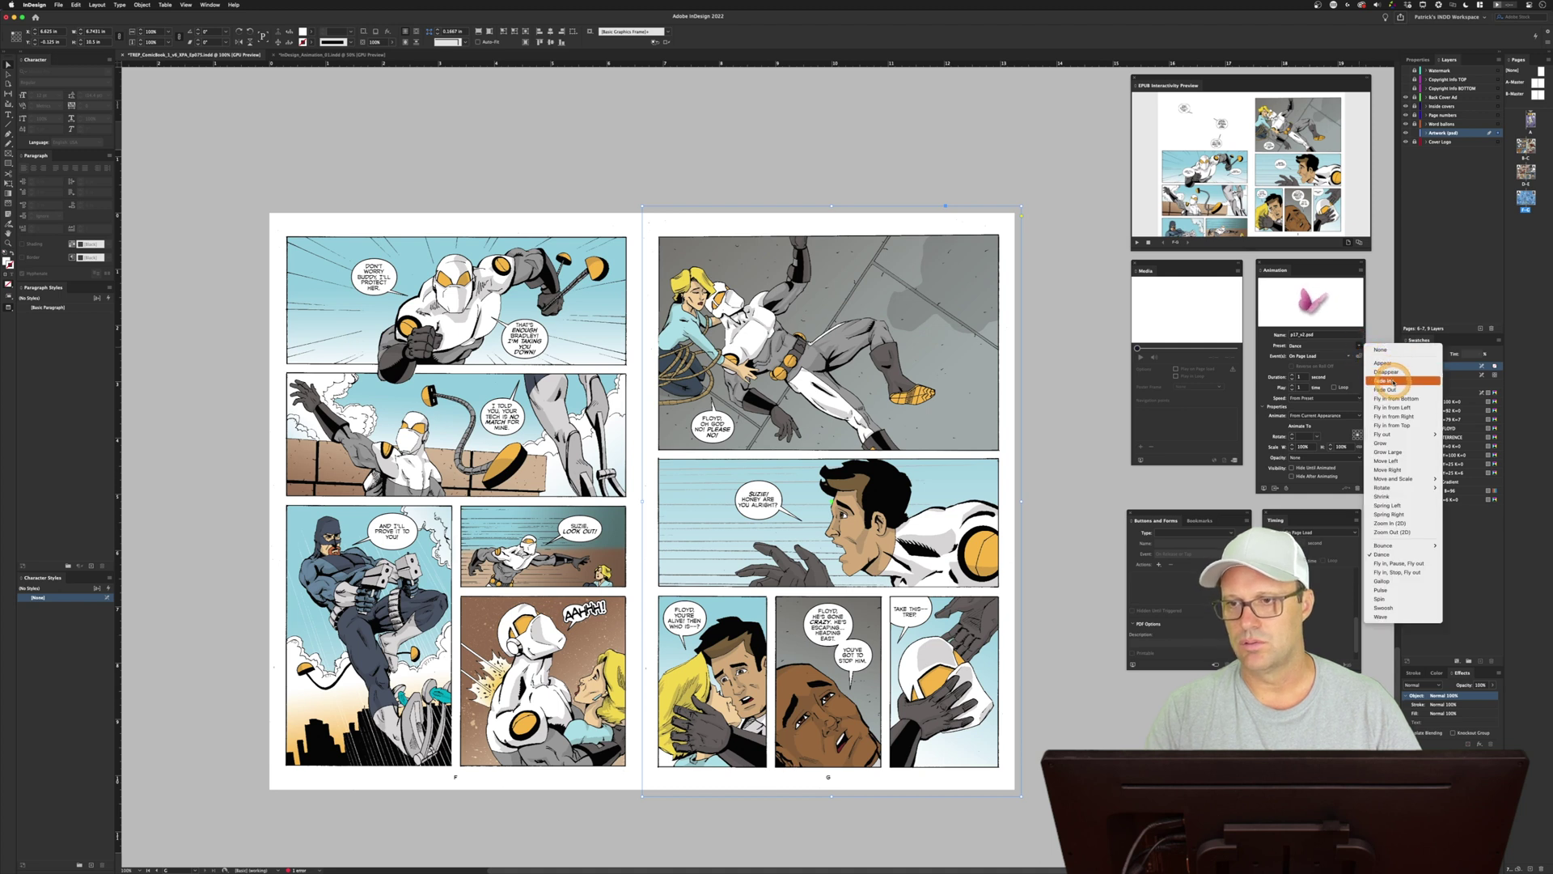
left_click(1393, 381)
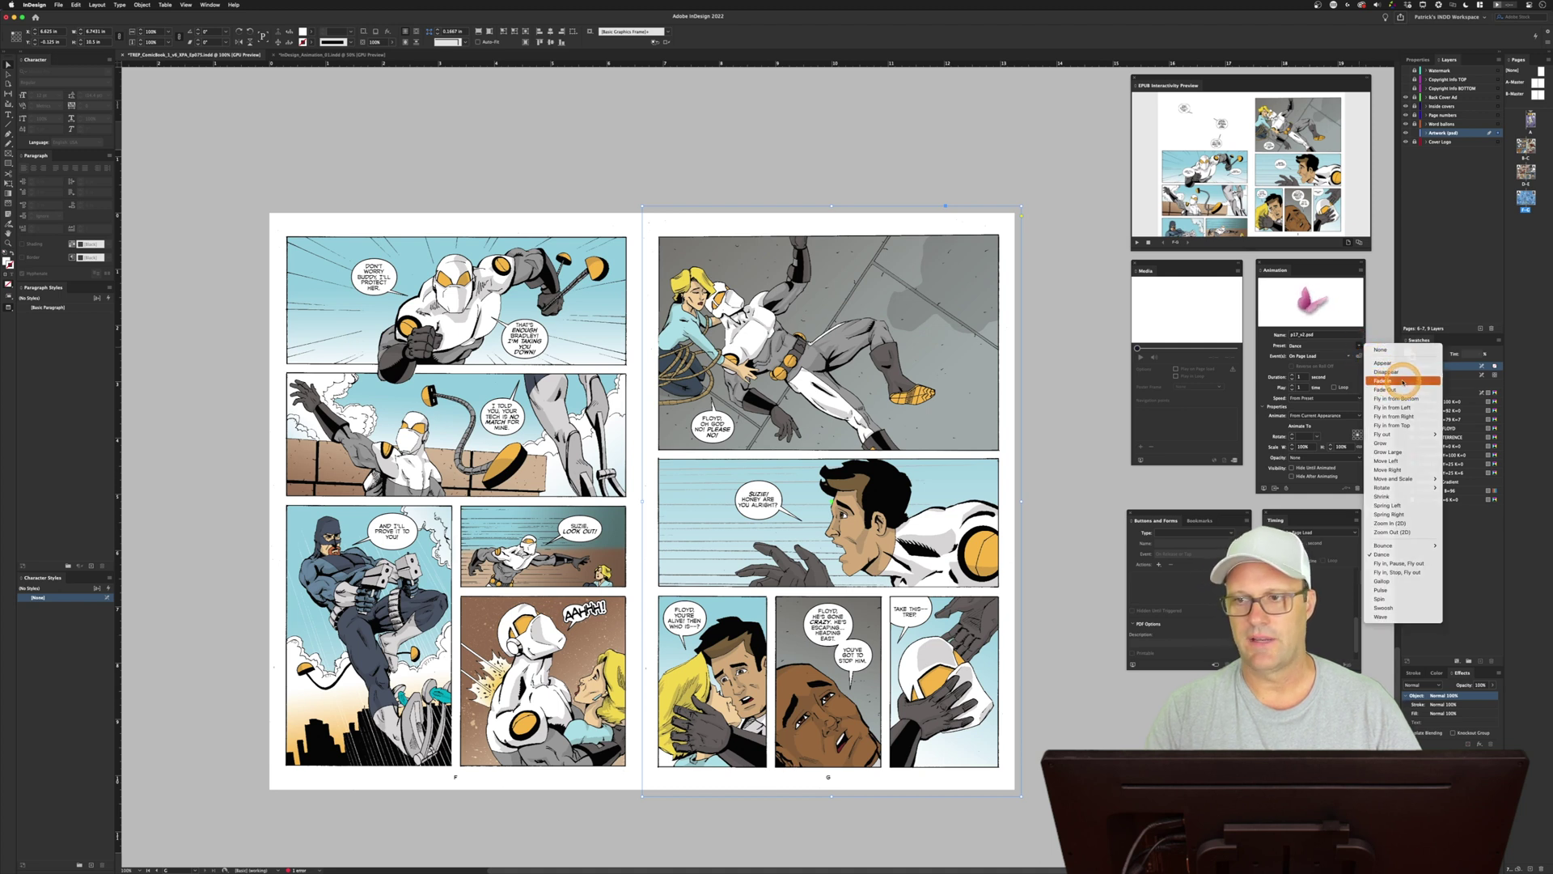
left_click(288, 225)
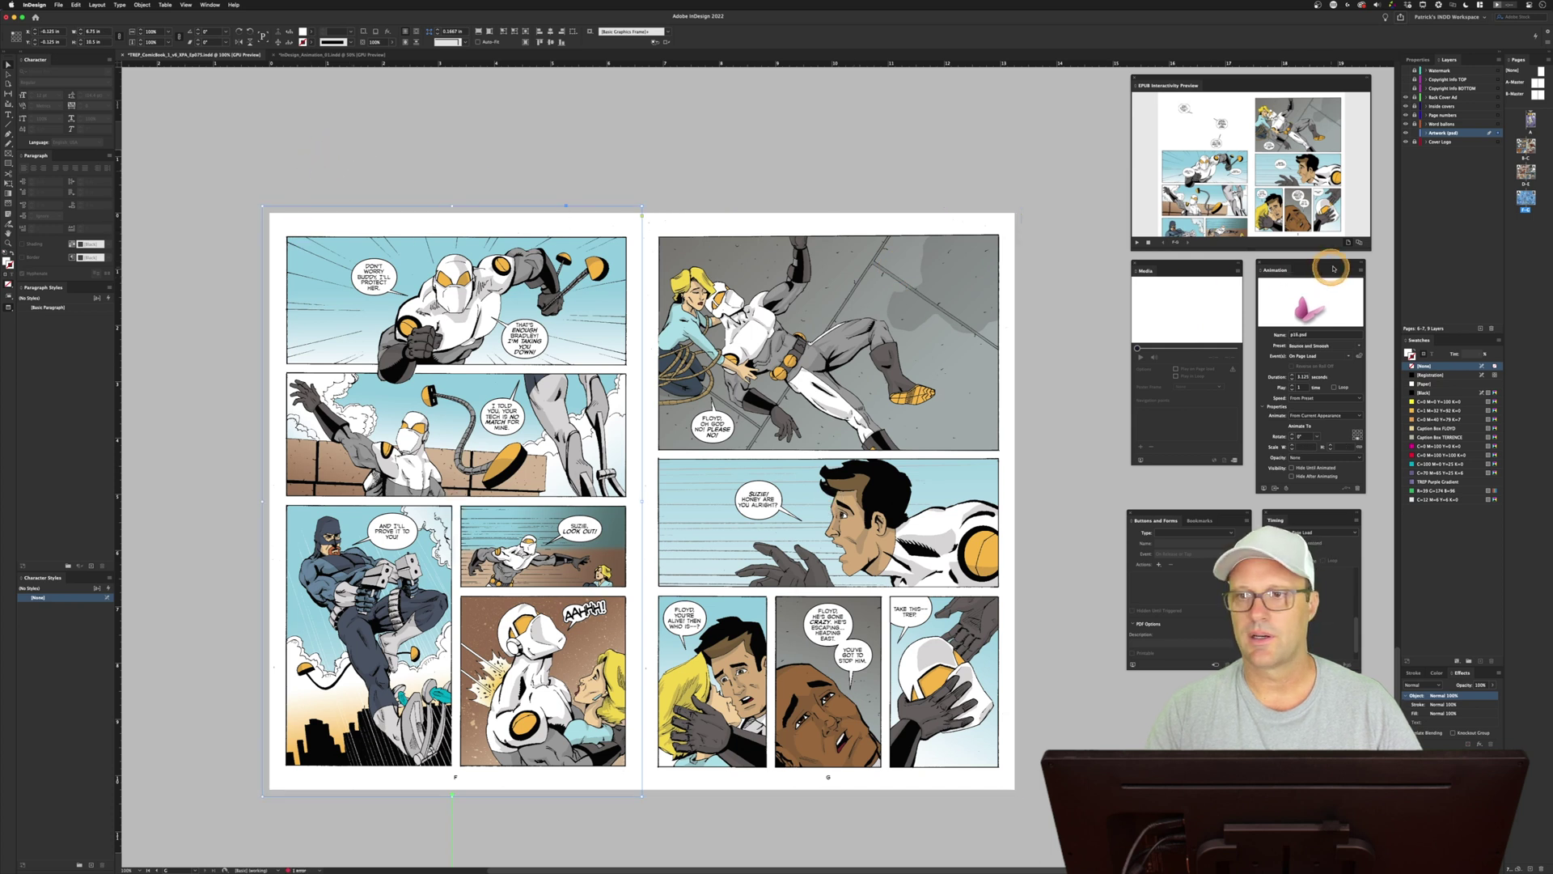
left_click(1358, 347)
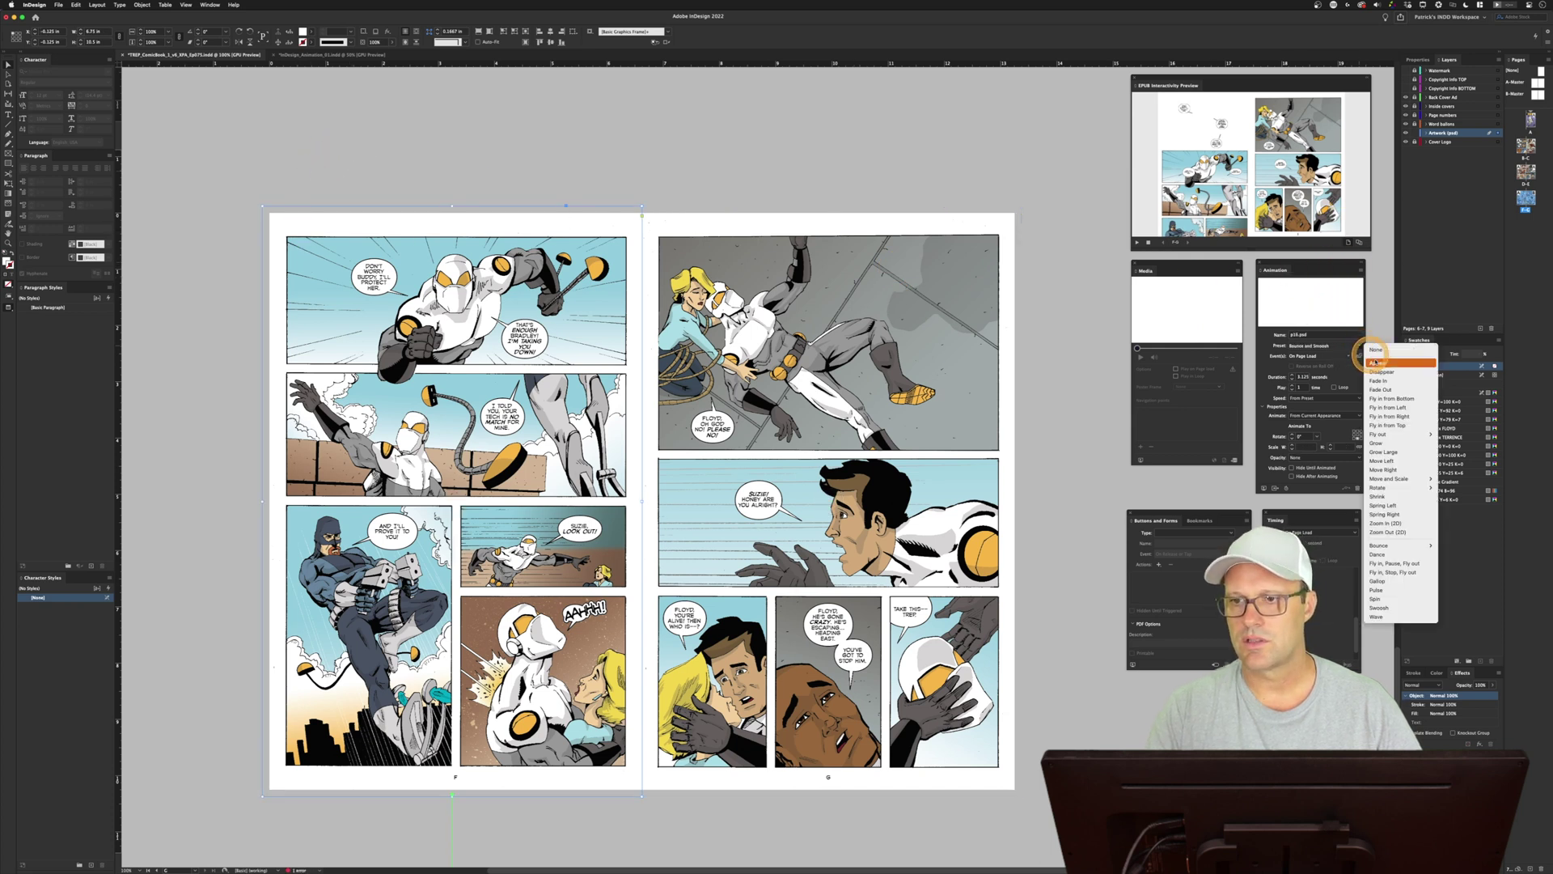
left_click(1386, 380)
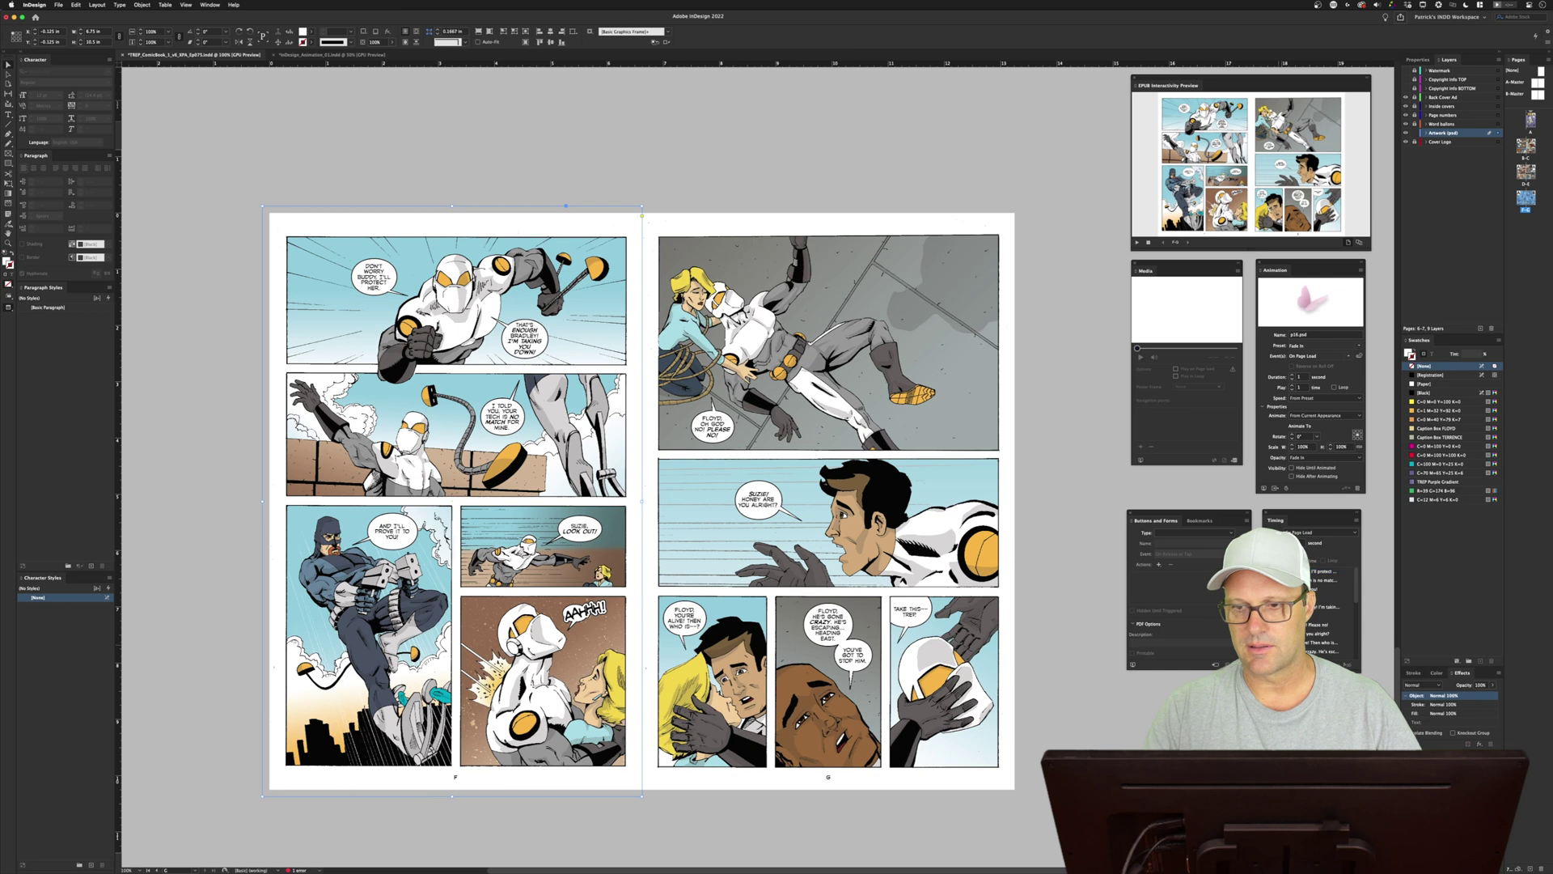
scroll(1331, 615, "up", 2)
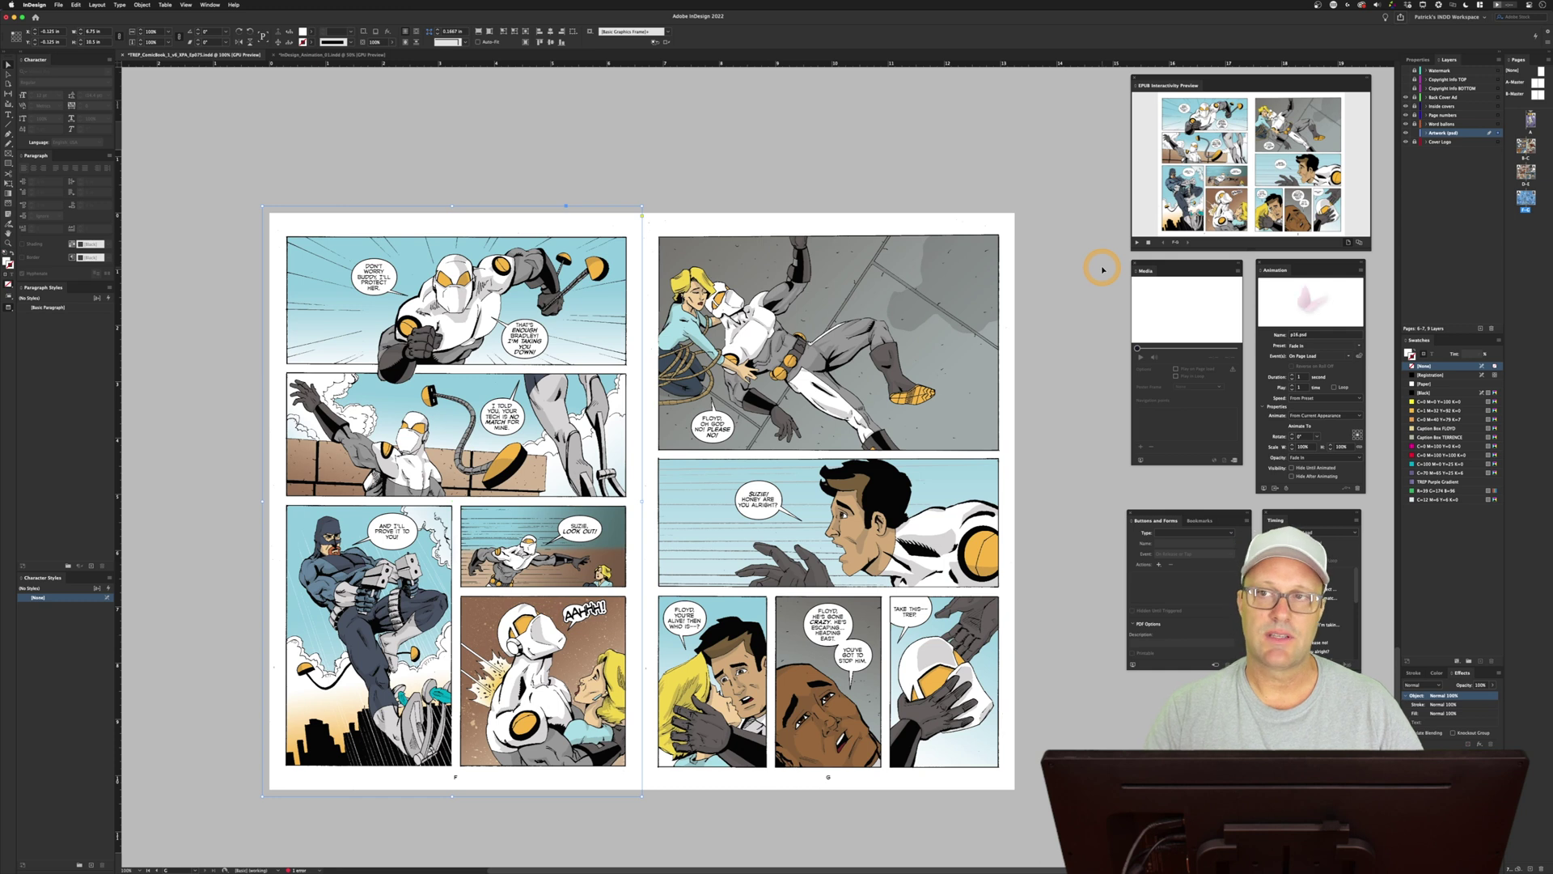
Republish the comic as spreads via Update Existing Document, then copy its share link
left_click(1400, 18)
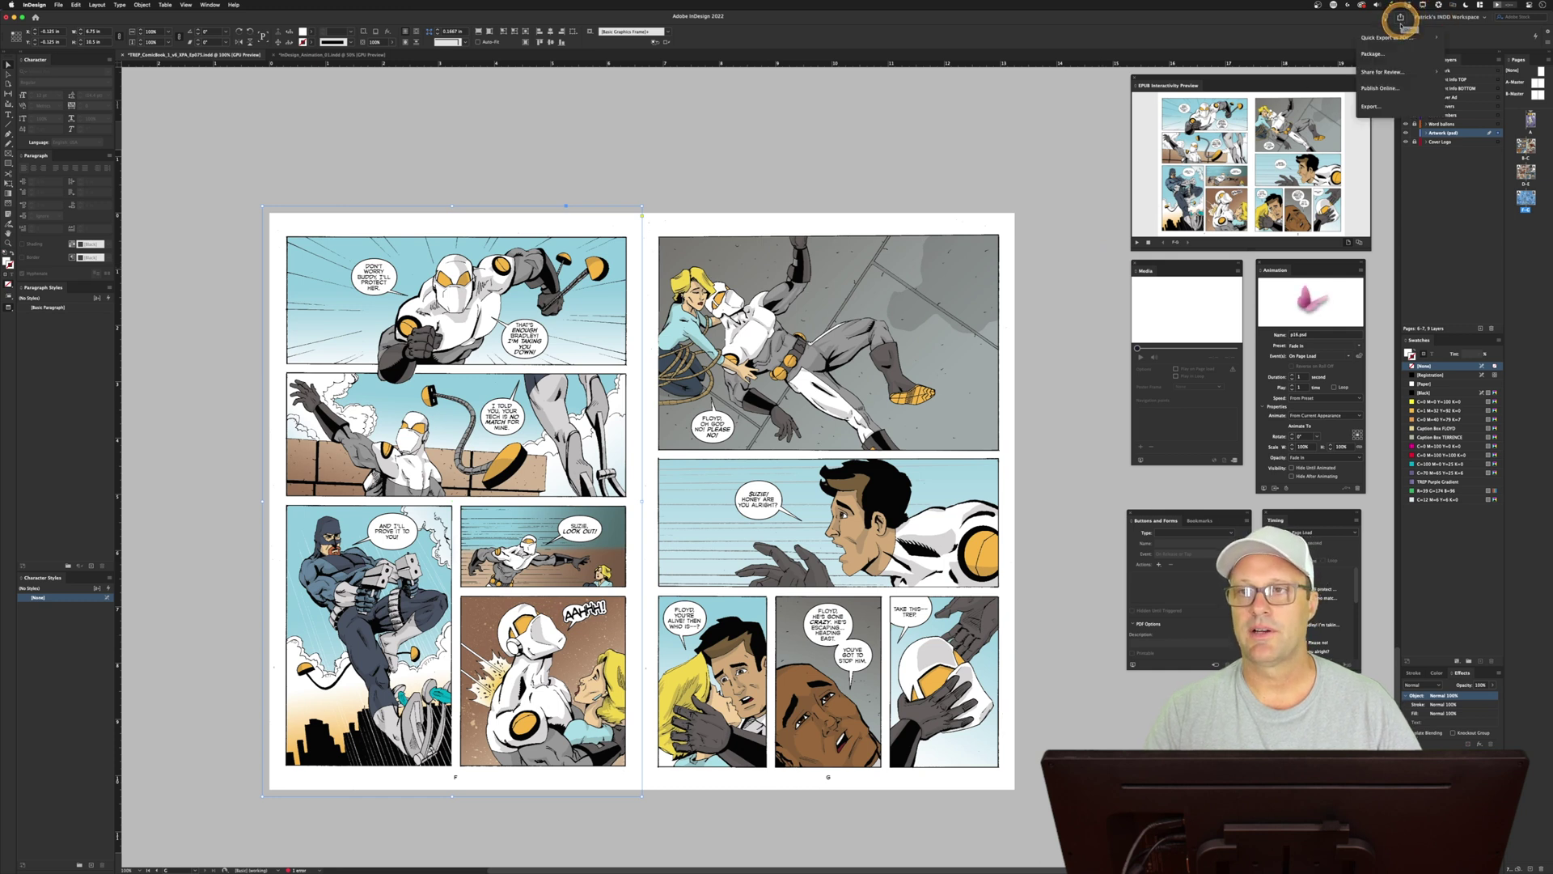
left_click(1394, 90)
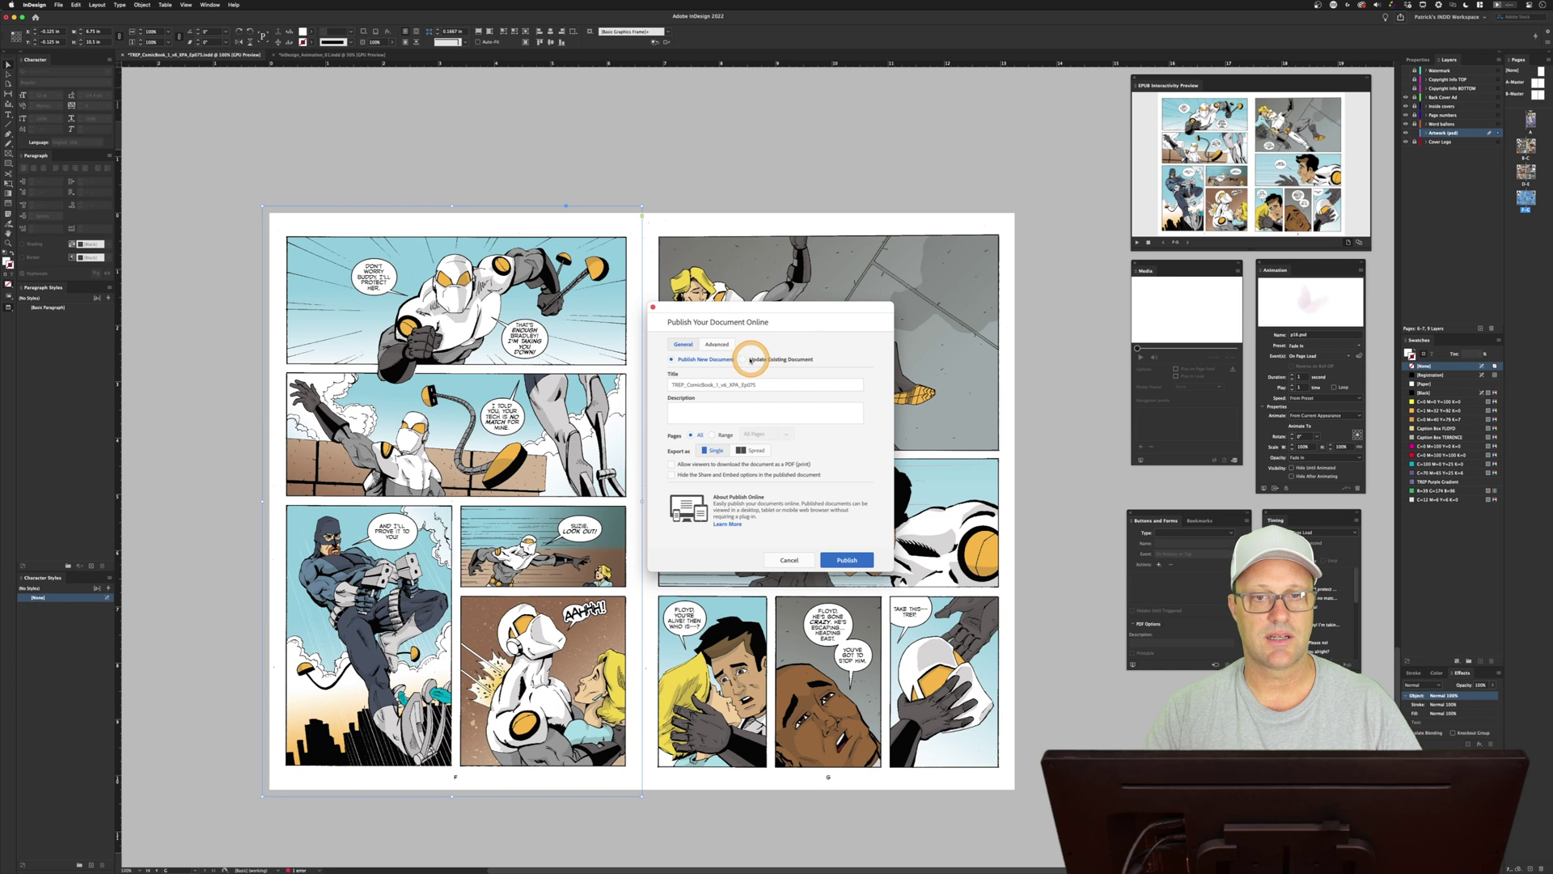
left_click(743, 360)
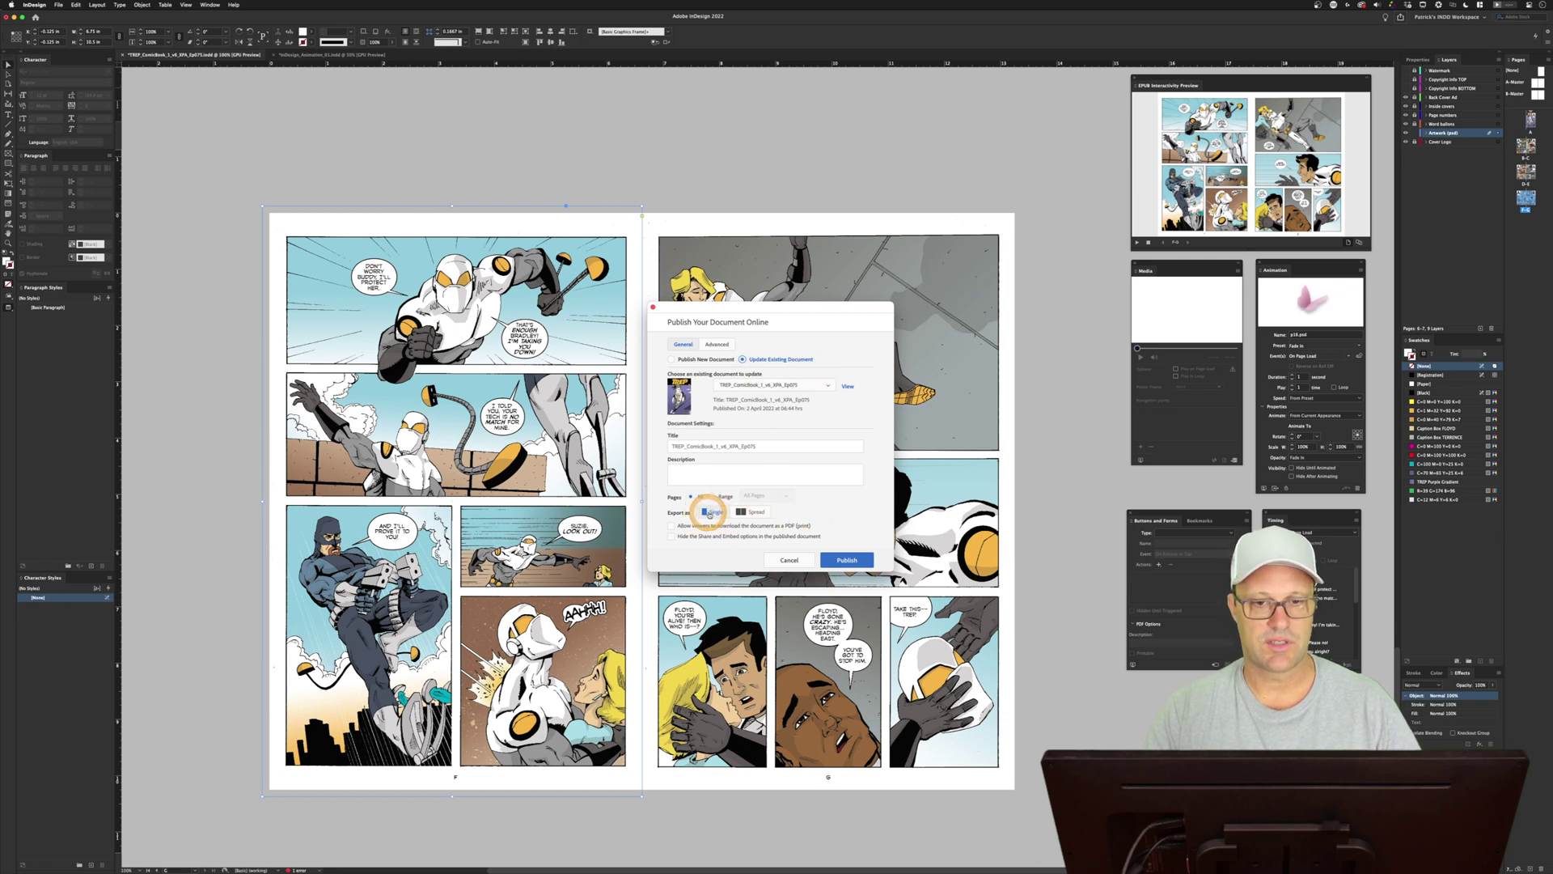
left_click(753, 513)
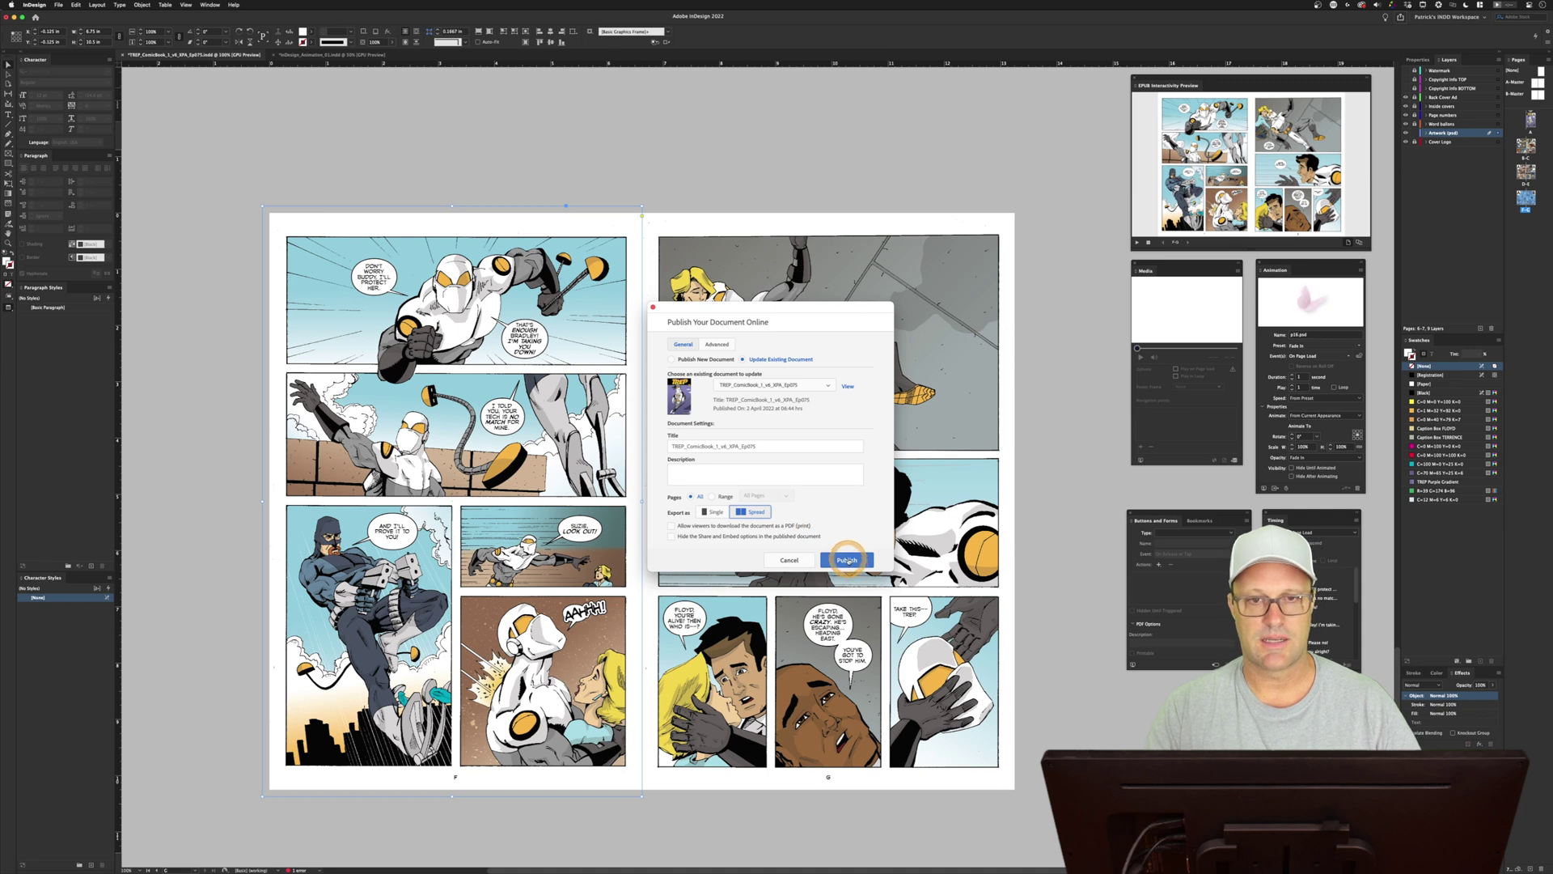
left_click(847, 559)
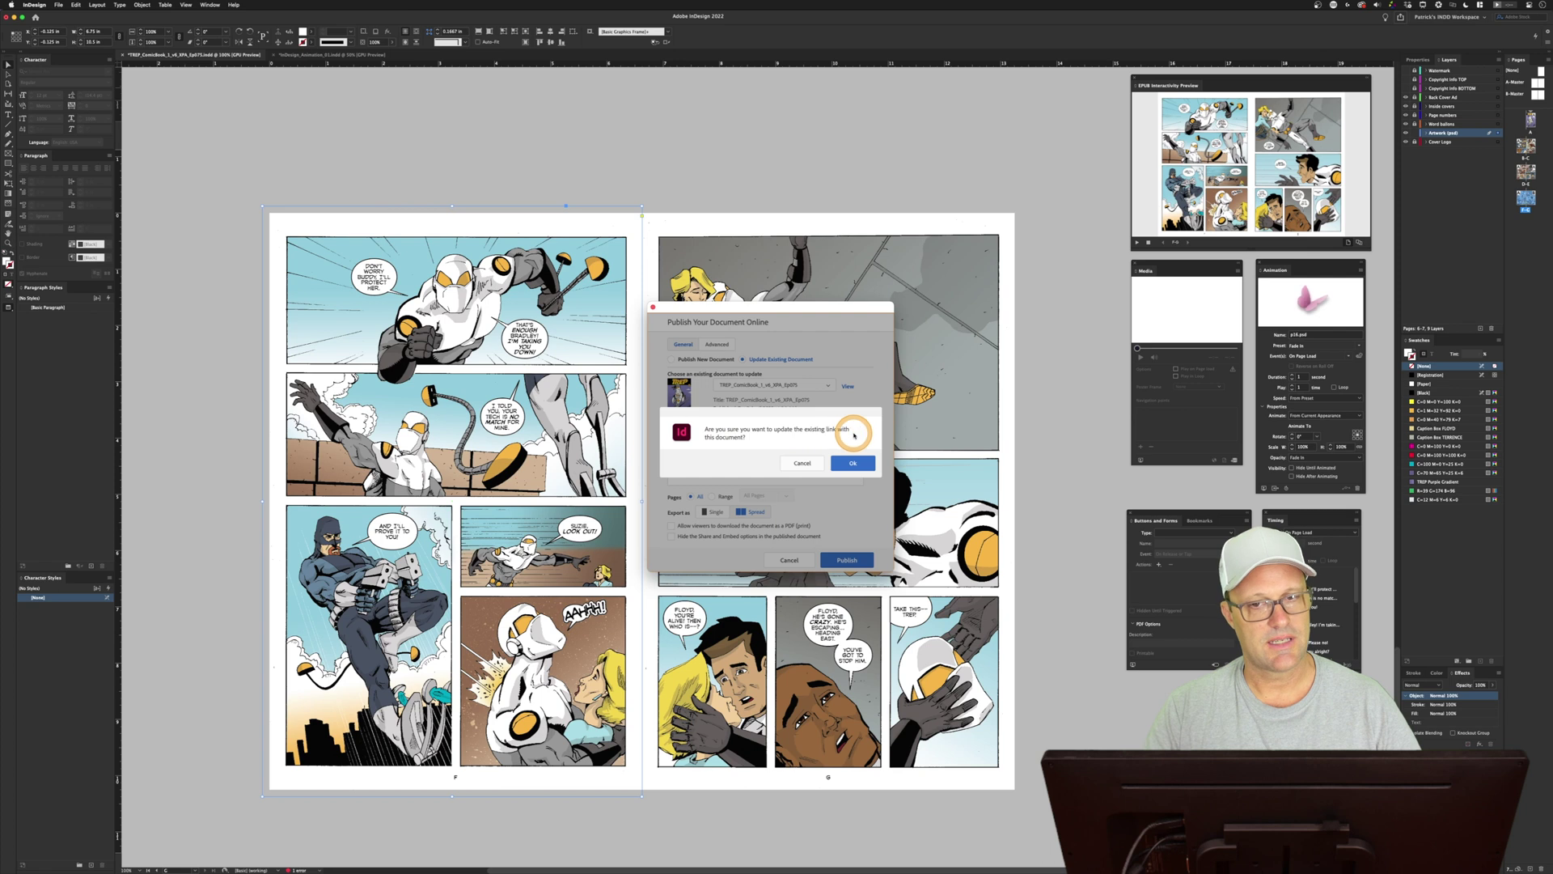
left_click(856, 462)
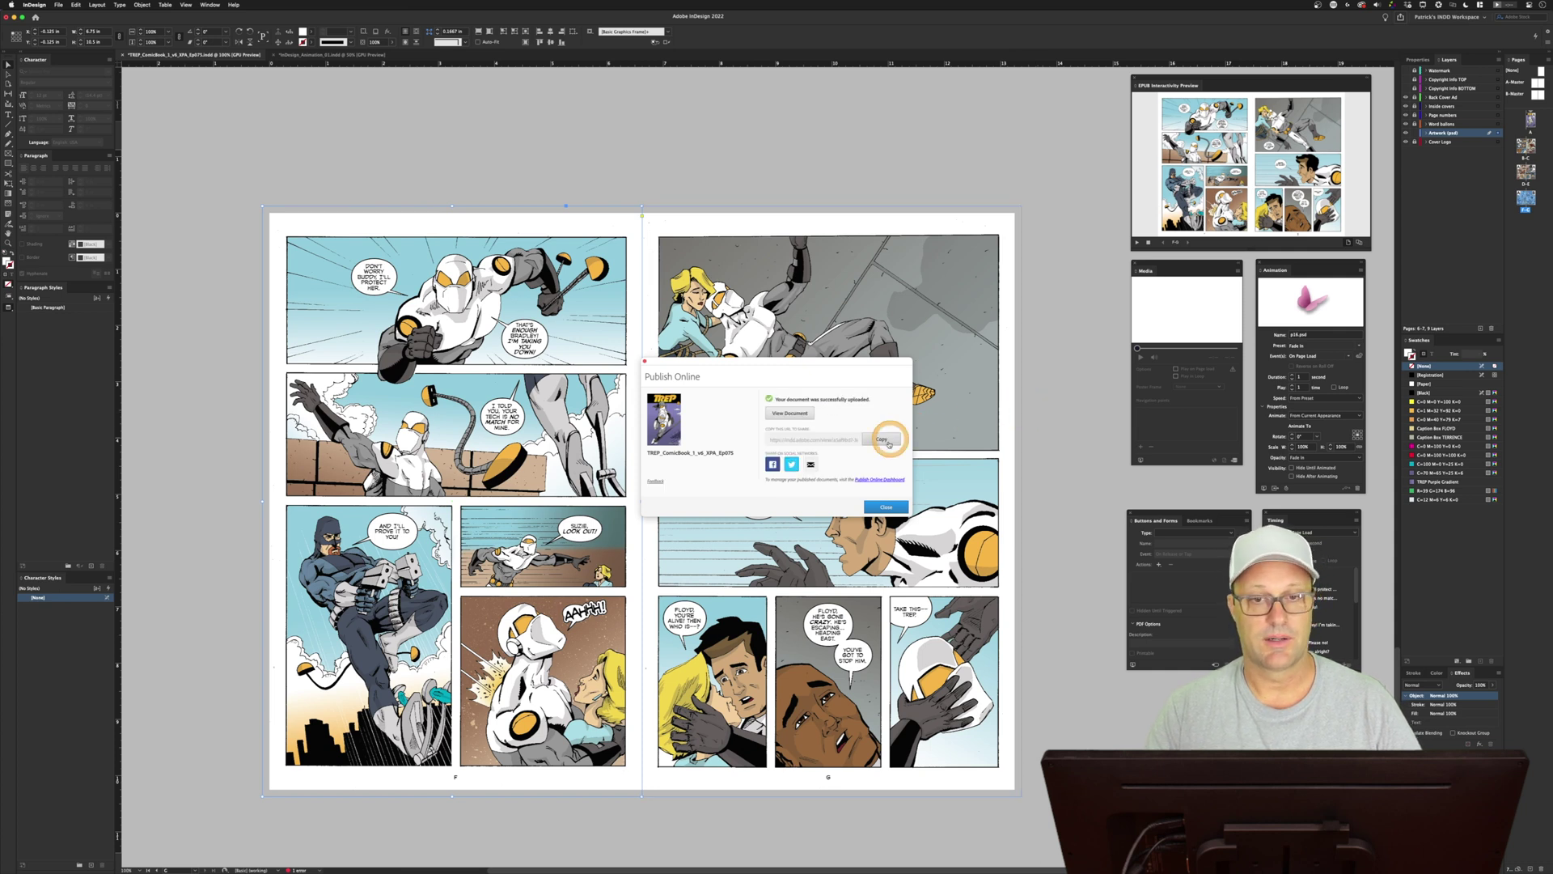
left_click(890, 443)
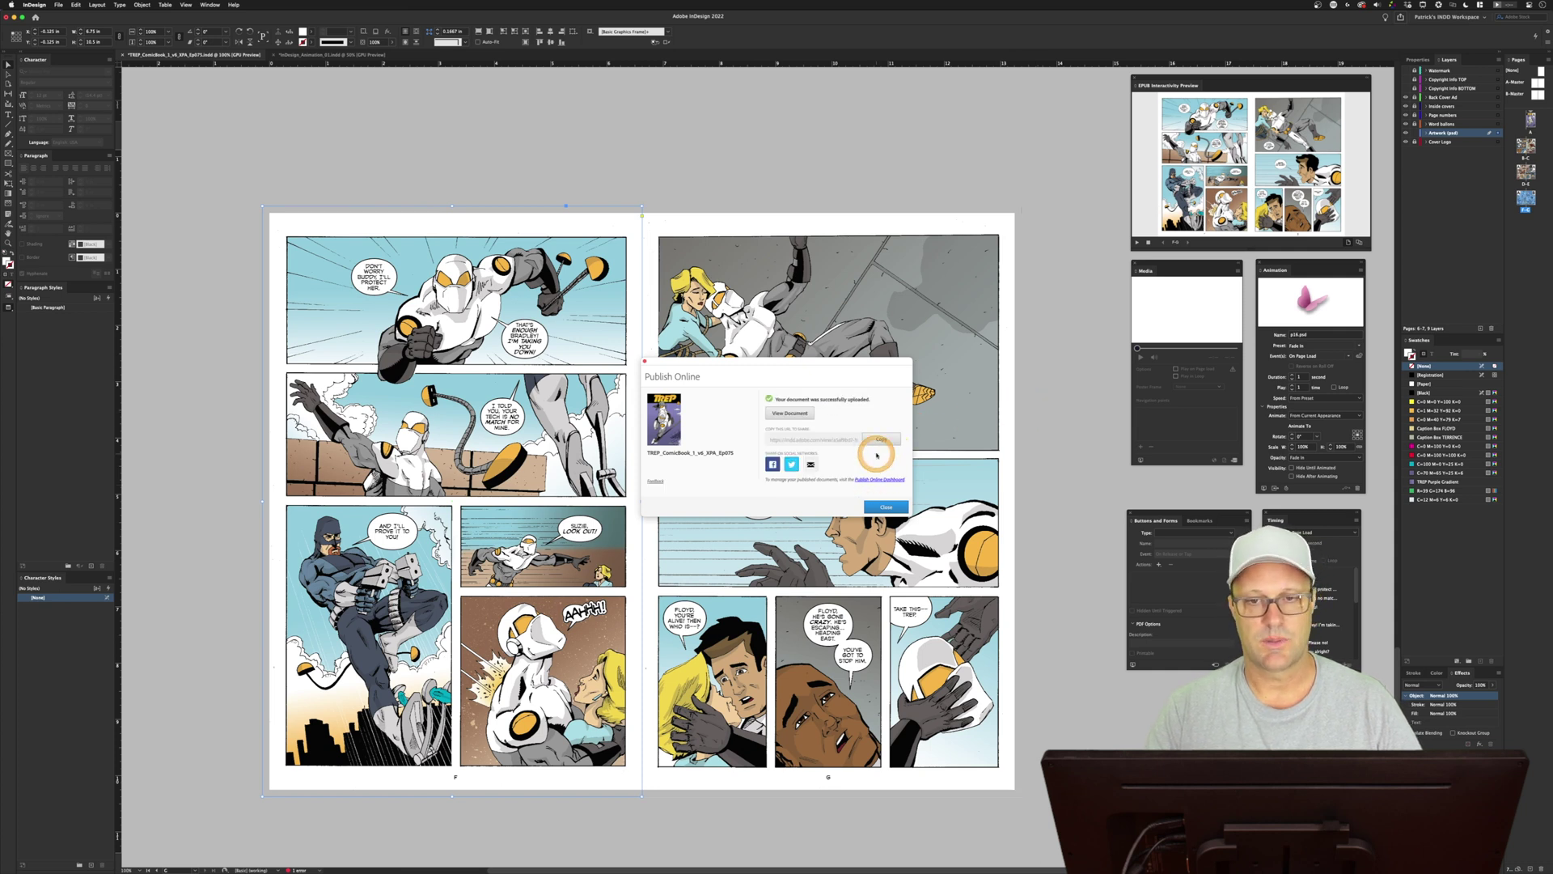
left_click(886, 507)
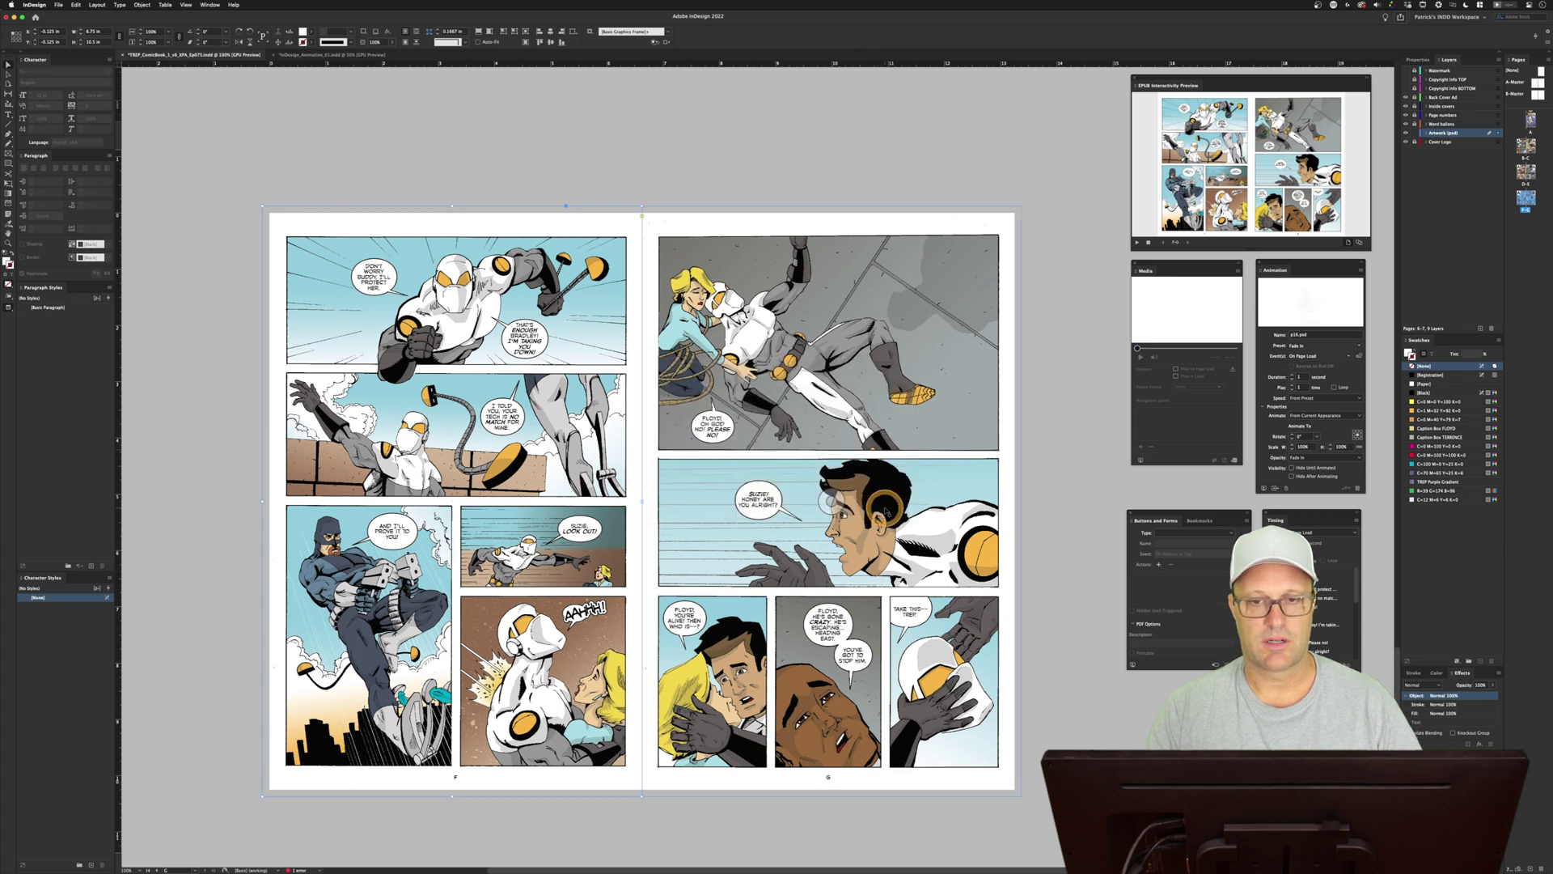
Reload the indd.adobe.com comic in Brave and page through to spread 4 of 4
key("super+Tab")
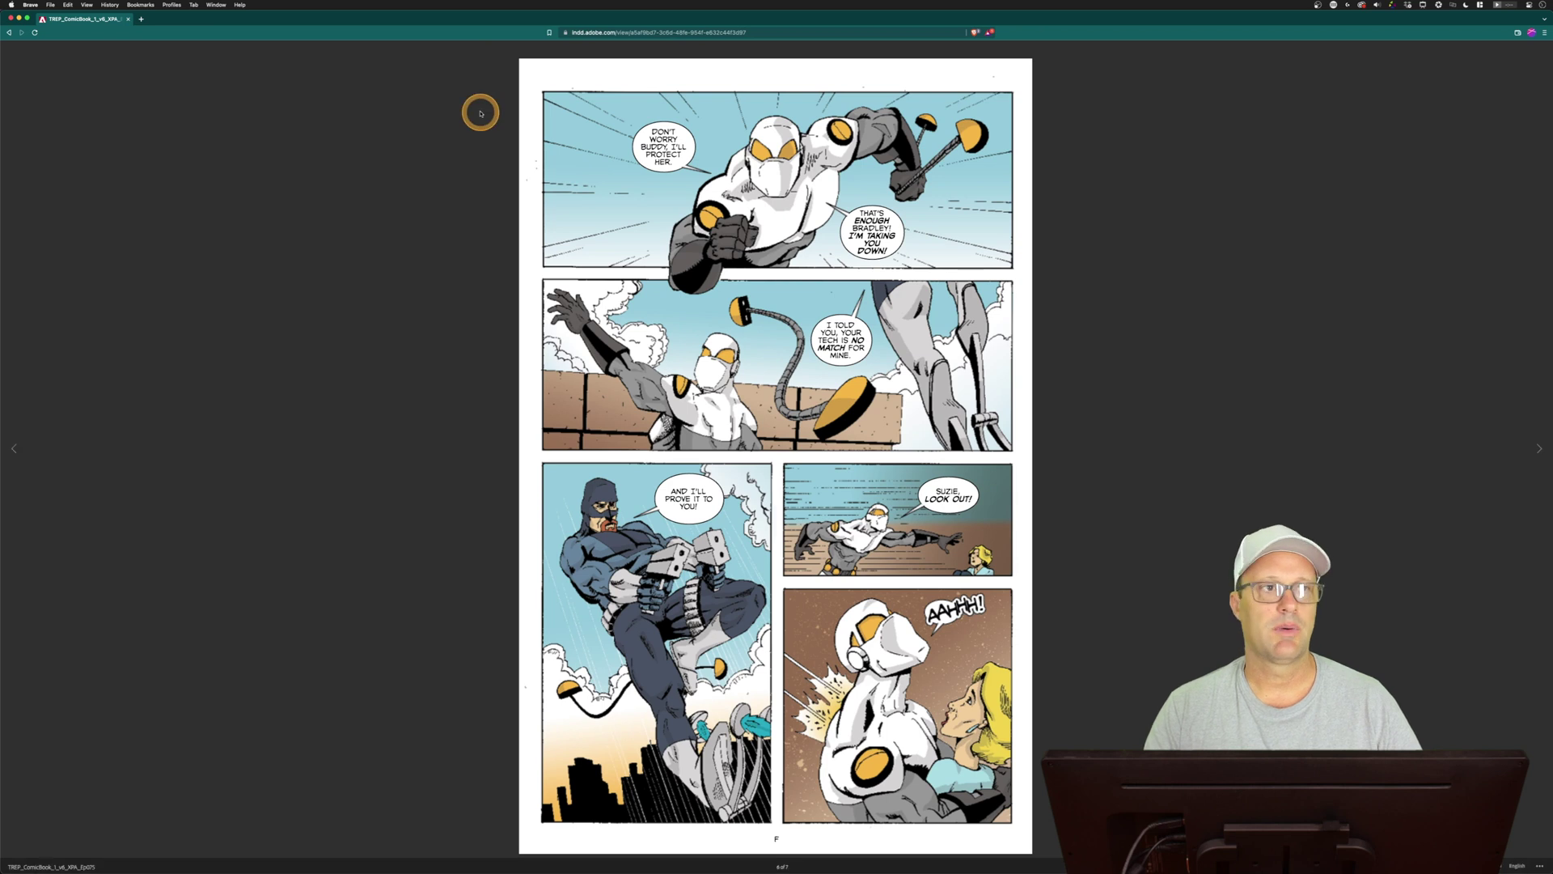
left_click(35, 33)
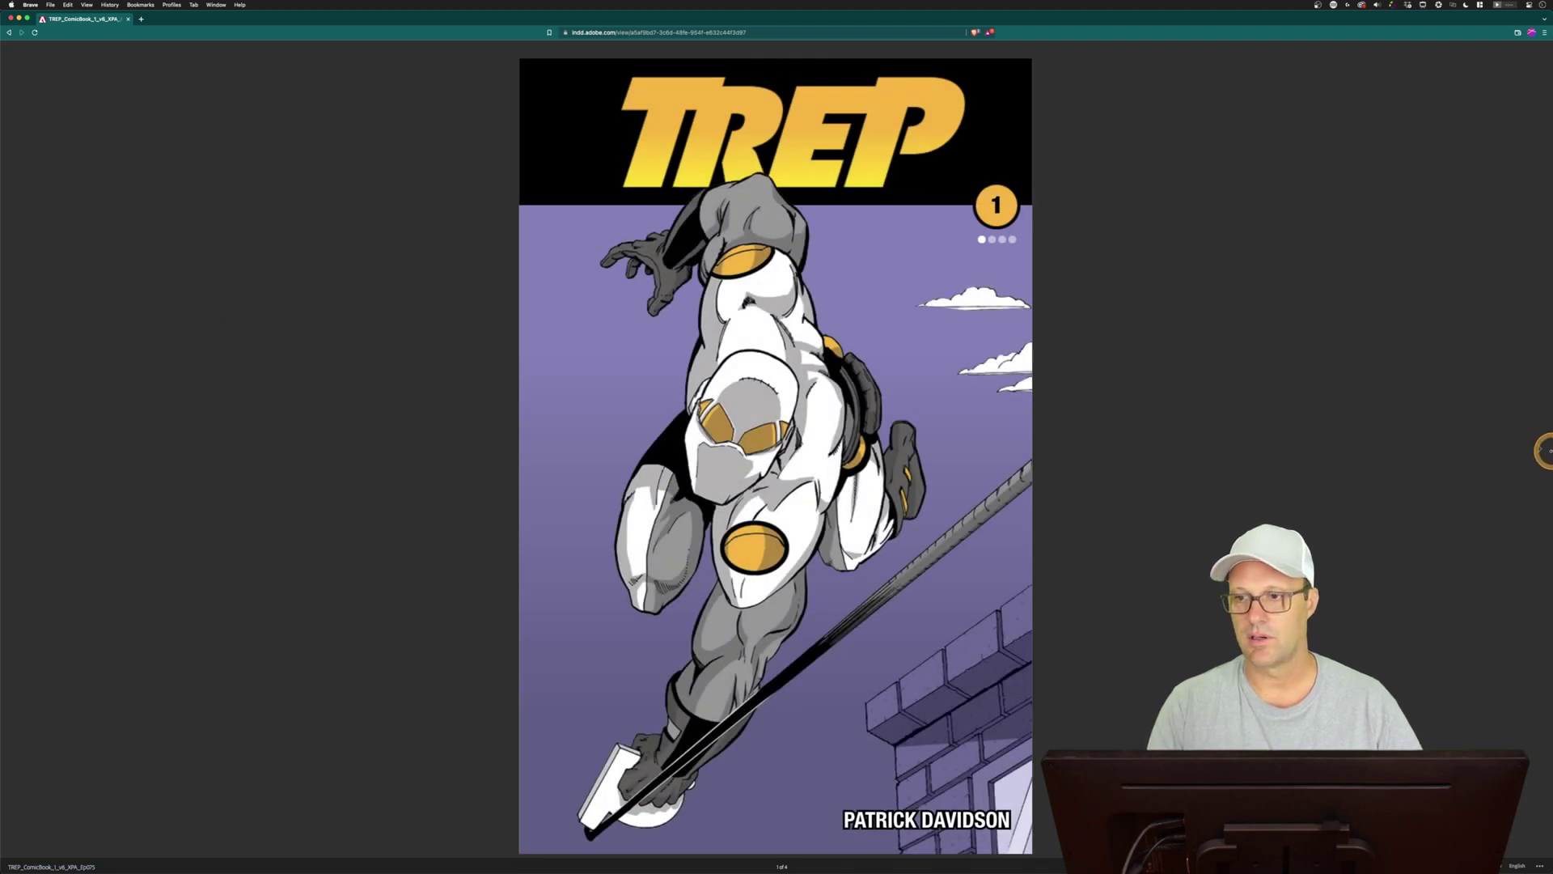
left_click(1539, 450)
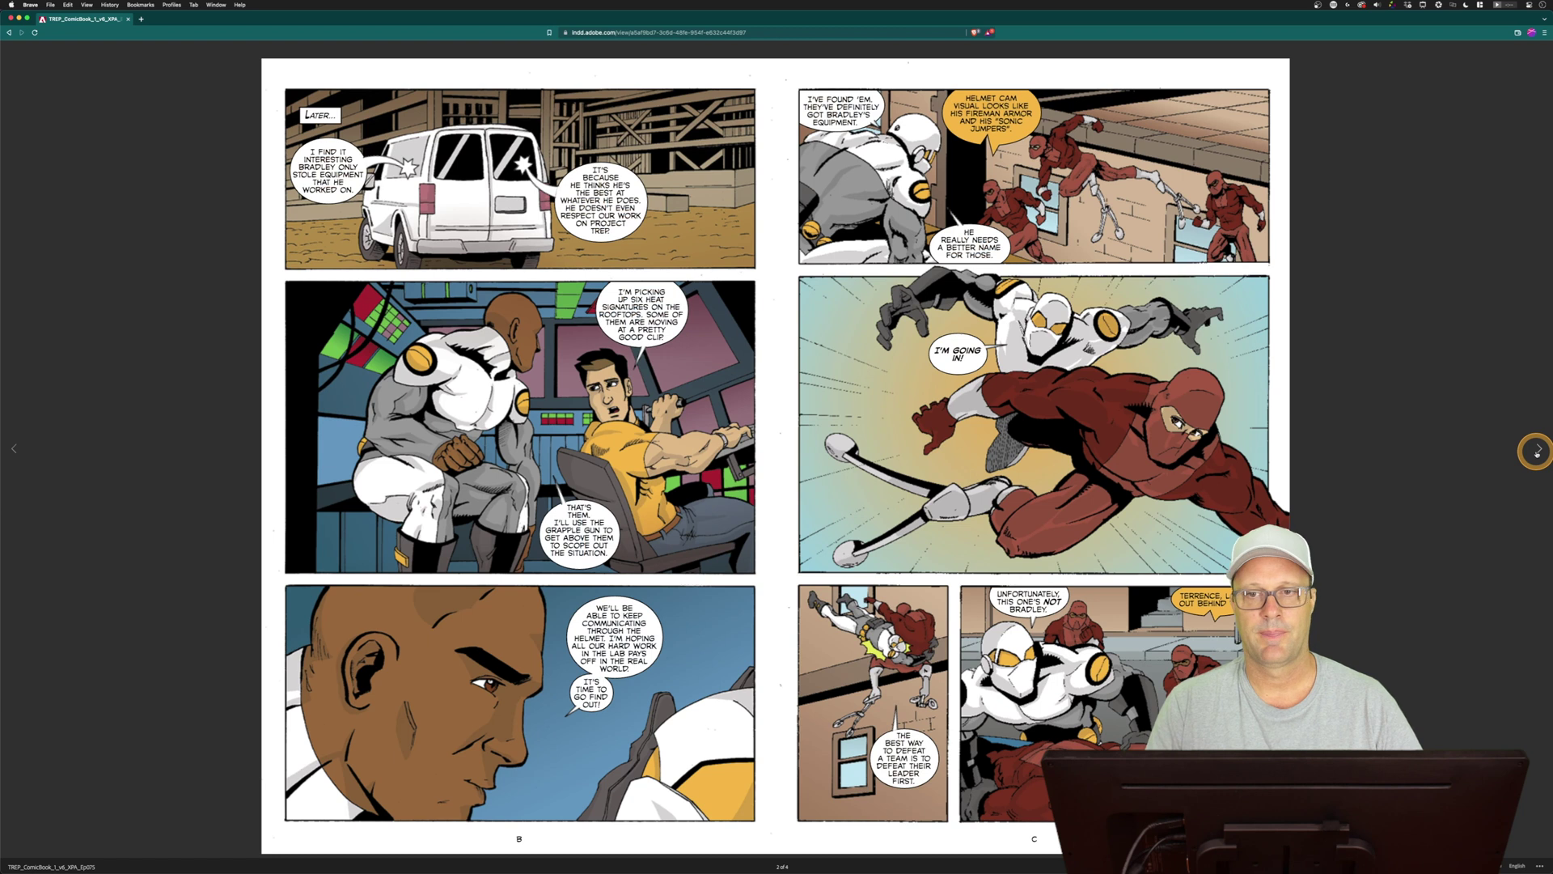
left_click(1539, 450)
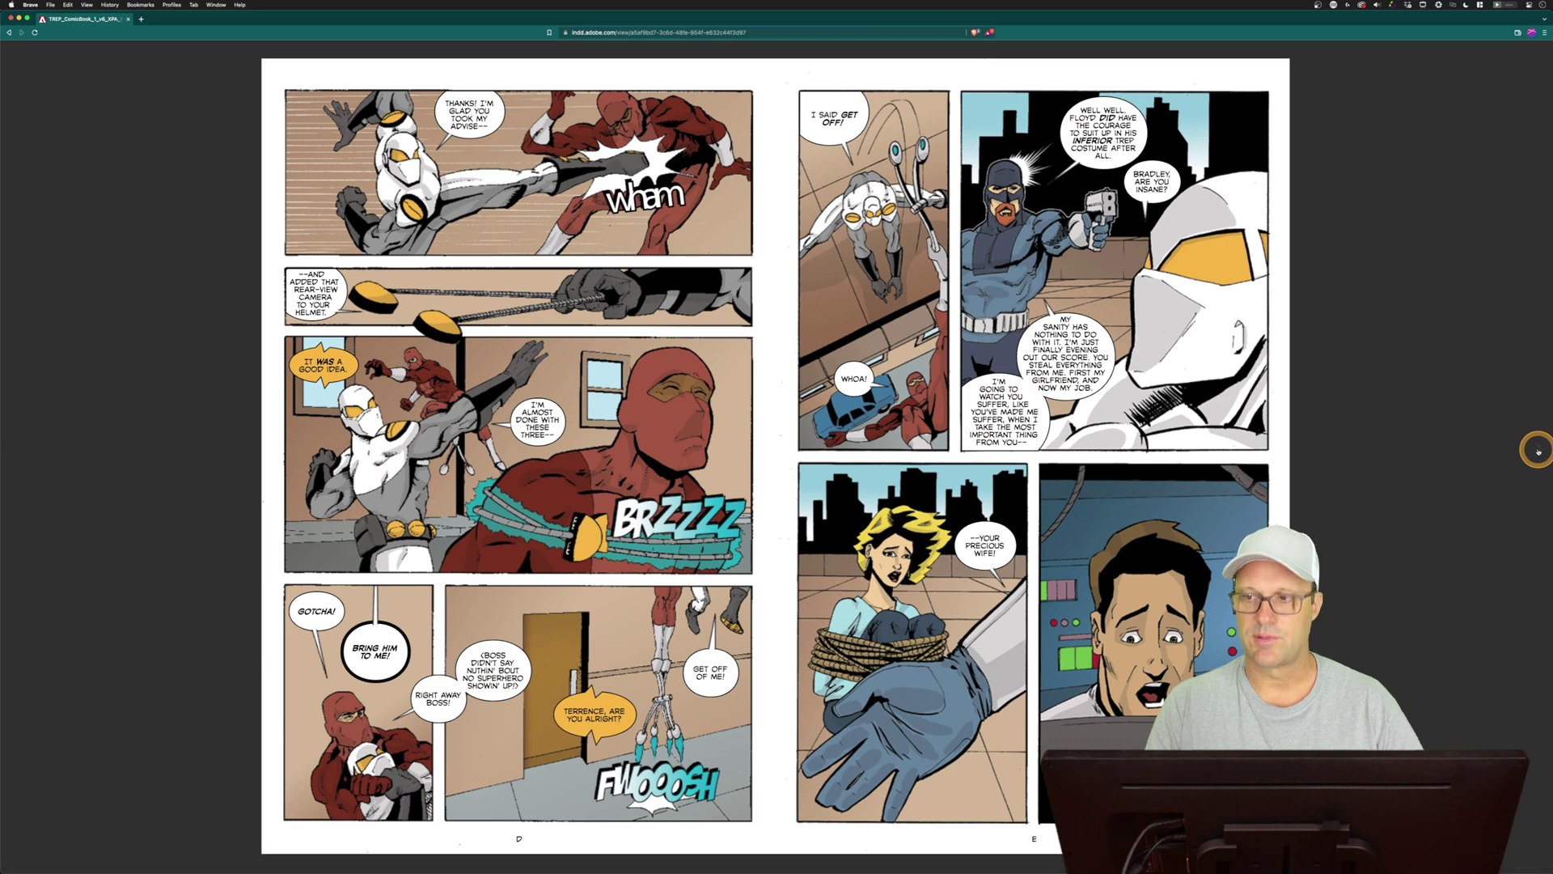
left_click(1538, 450)
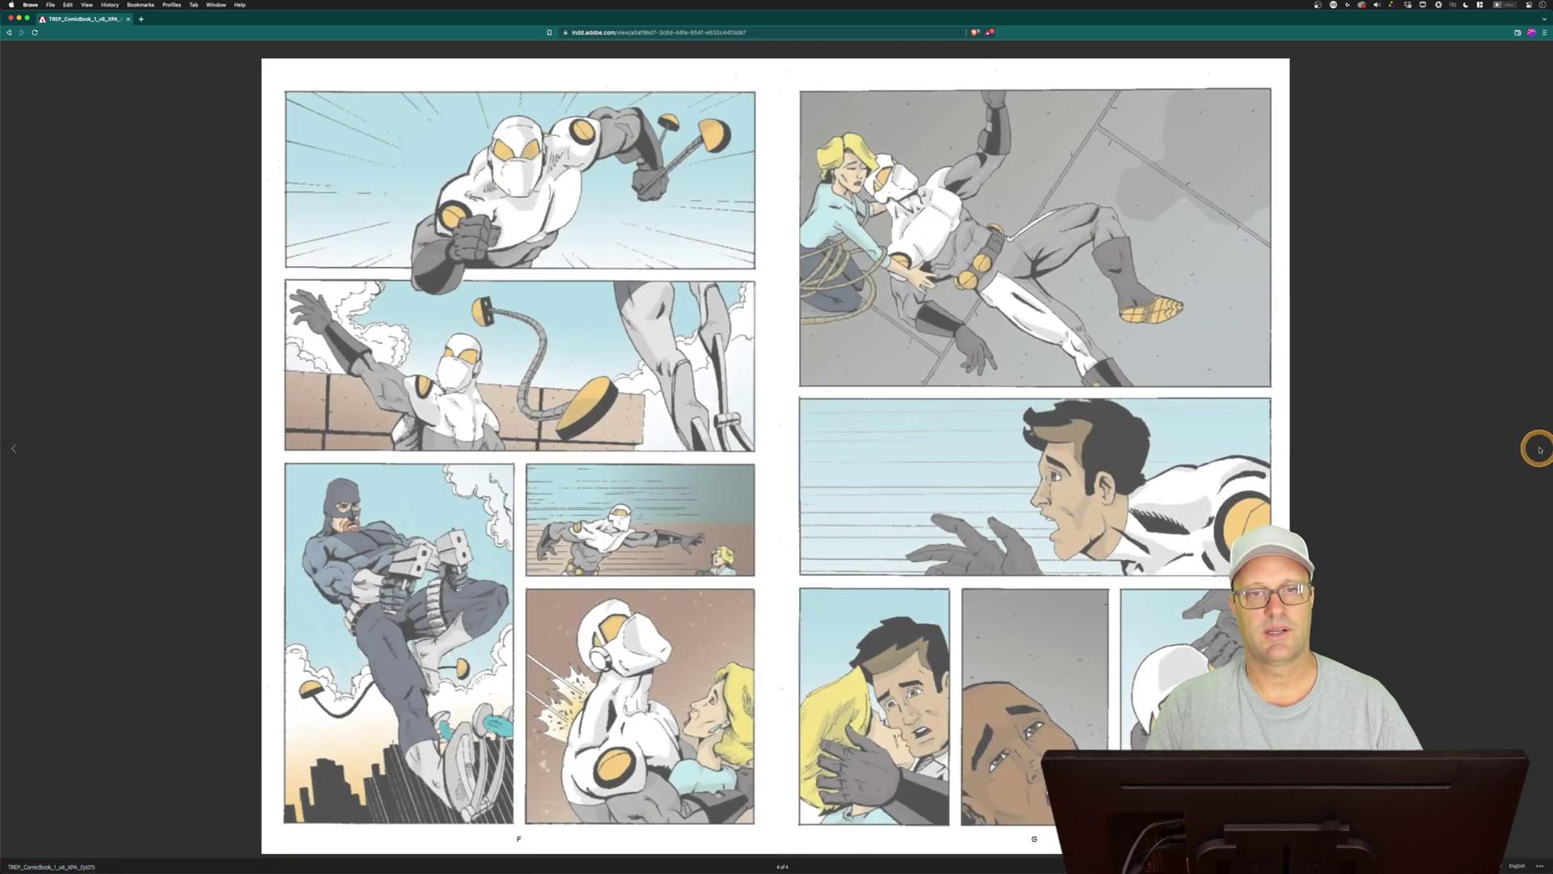